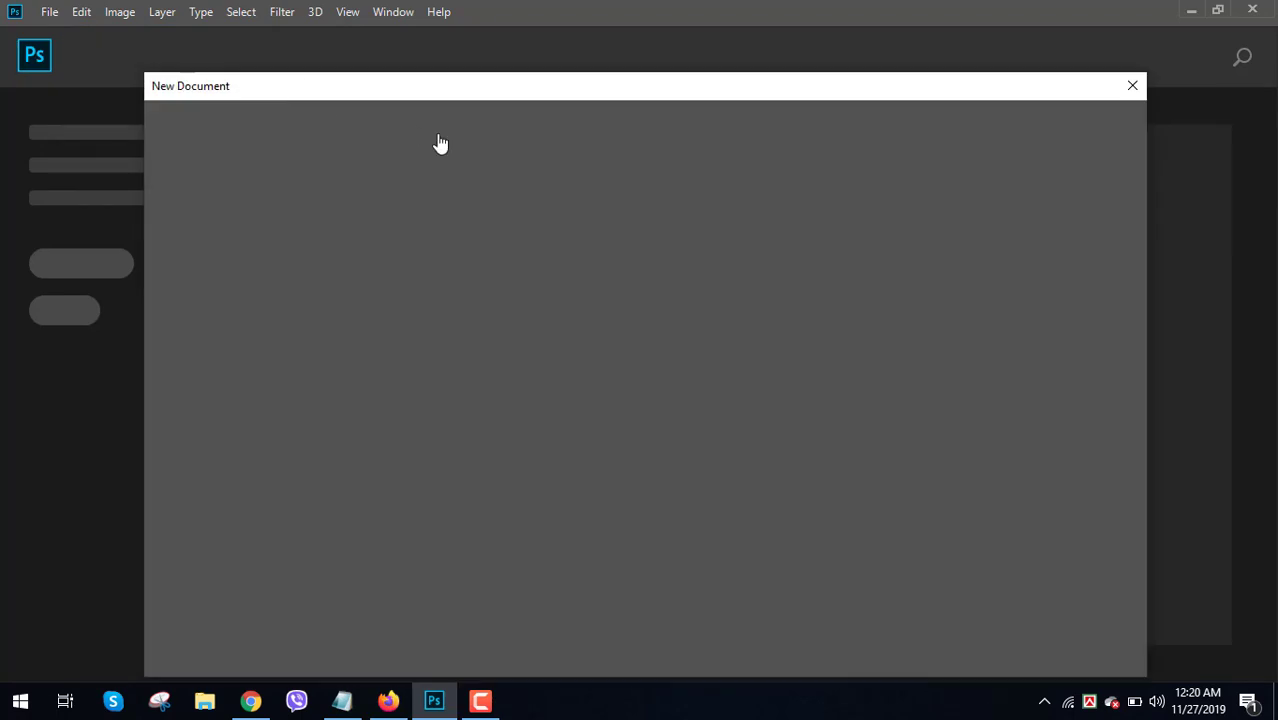
- Create a new 960 x 650 pixel document at 300 pixels/inch with RGB color and a white background
click(878, 258)
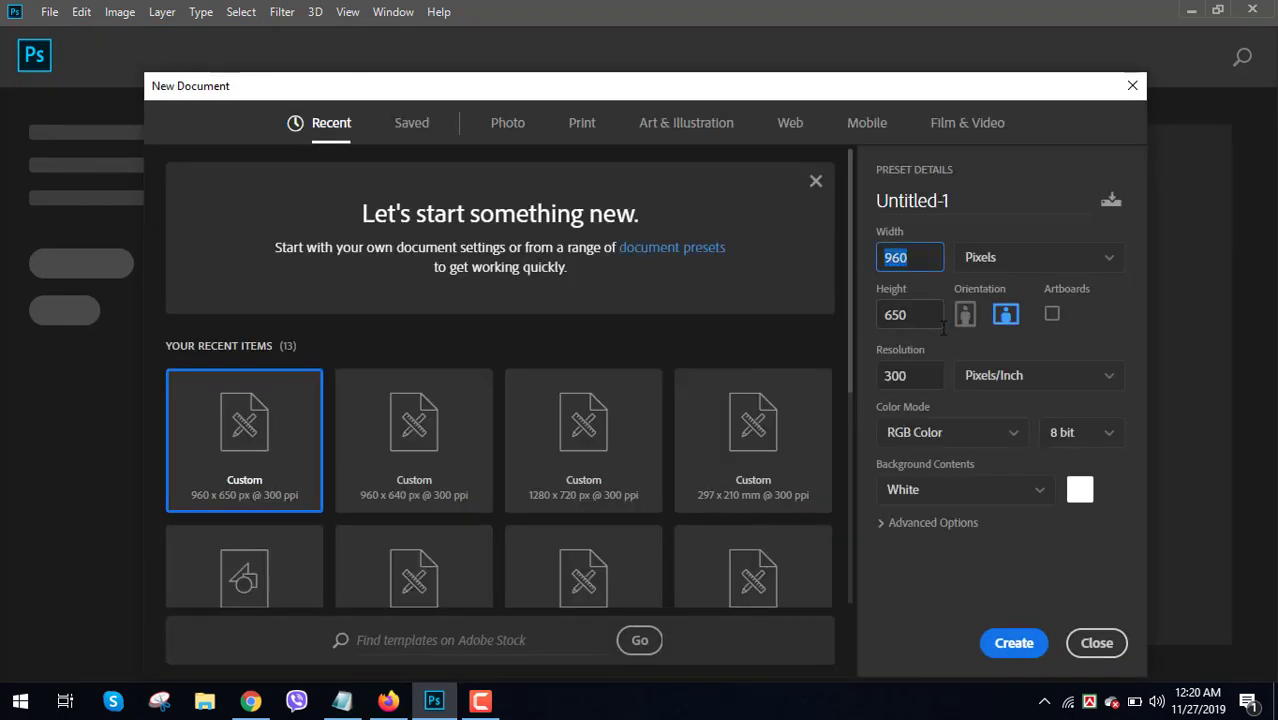
click(882, 317)
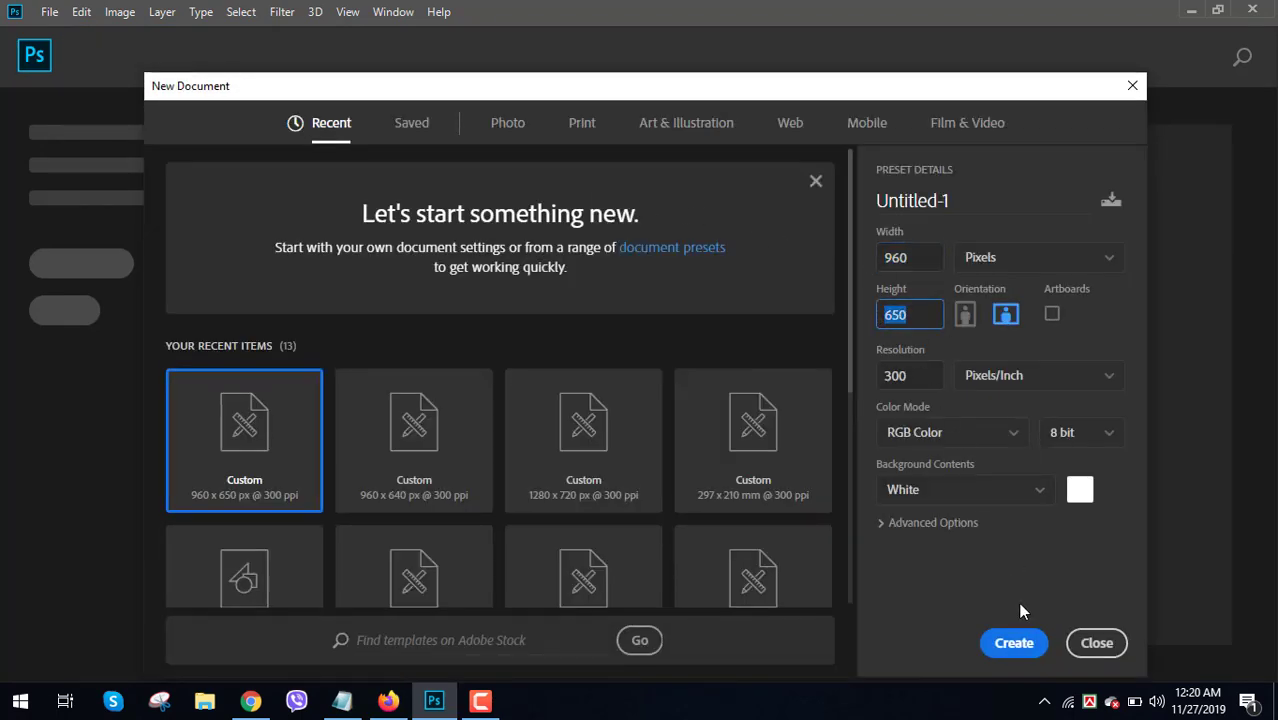
click(1016, 641)
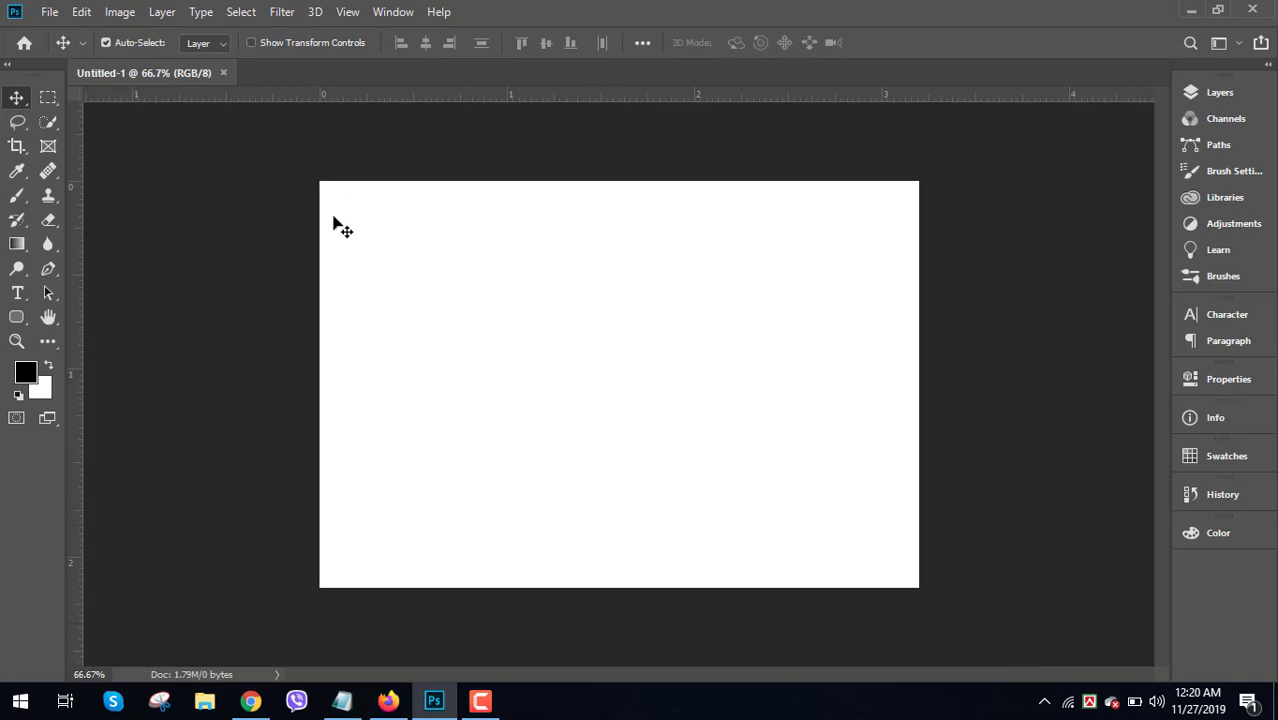
- Open all five images from the burger folder: background, Burger-Png (1), logo, table and table_png7007
click(50, 12)
click(72, 50)
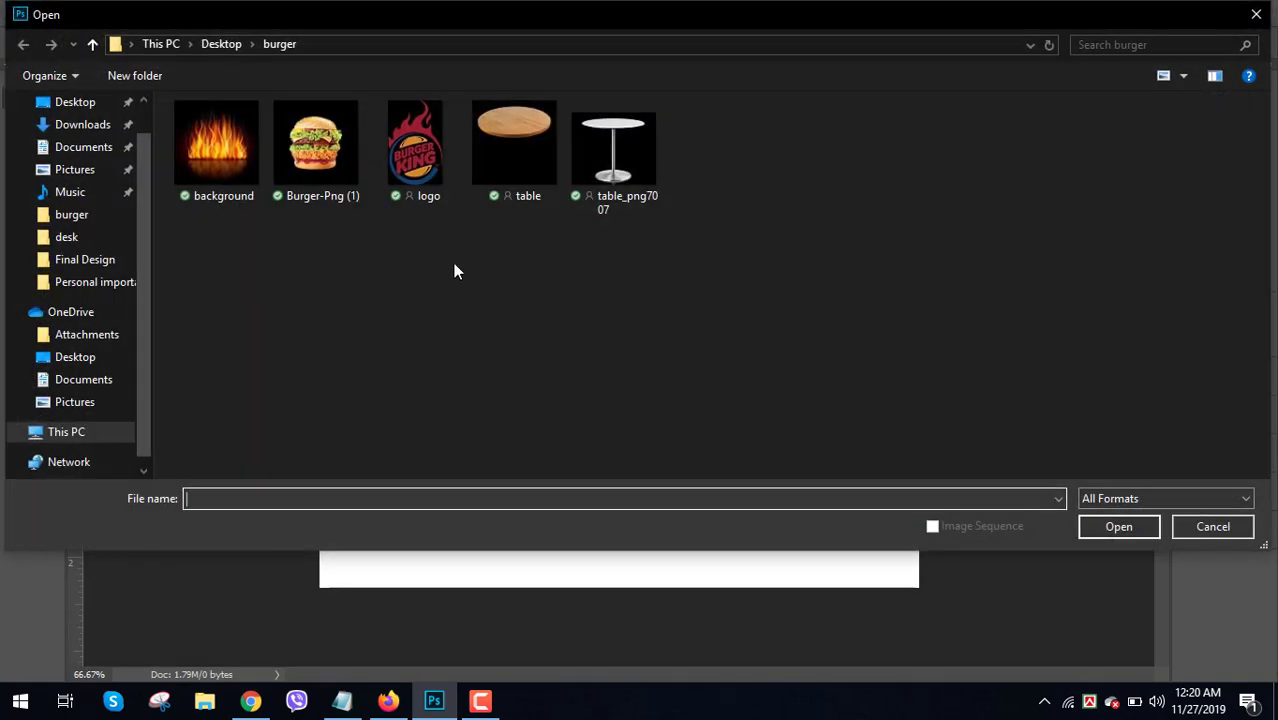
drag(187, 233, 655, 140)
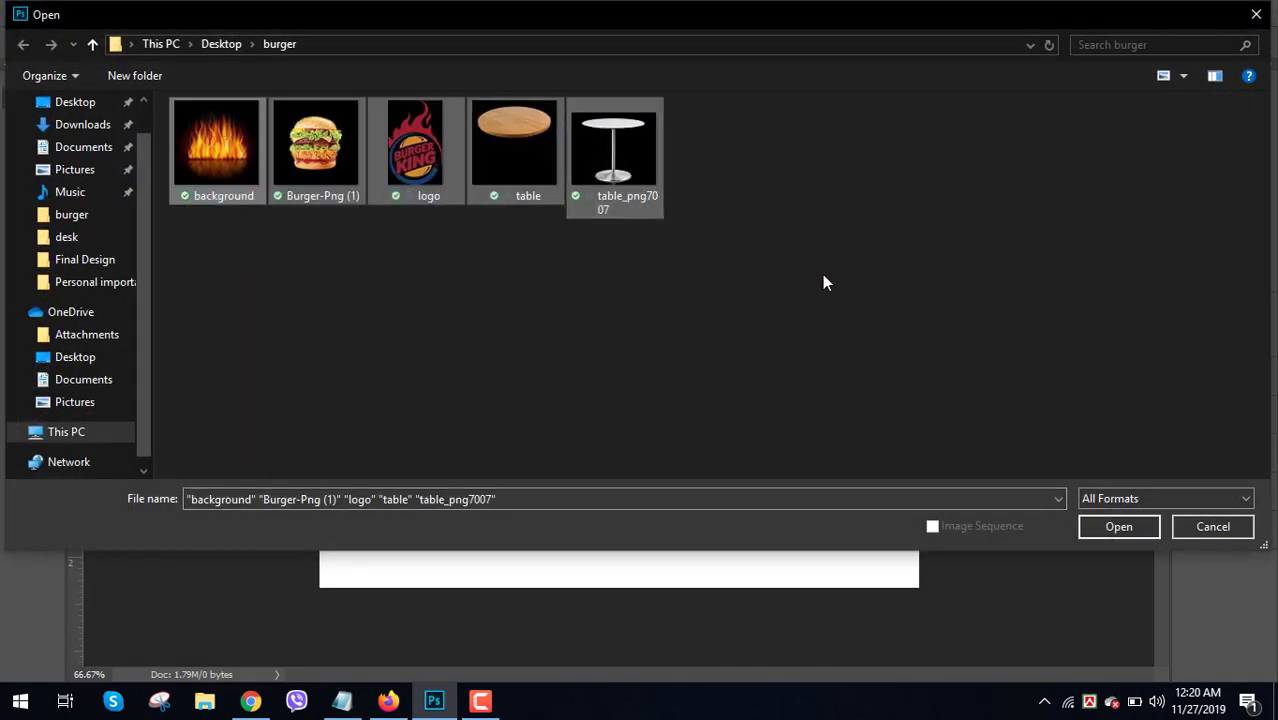
click(1117, 527)
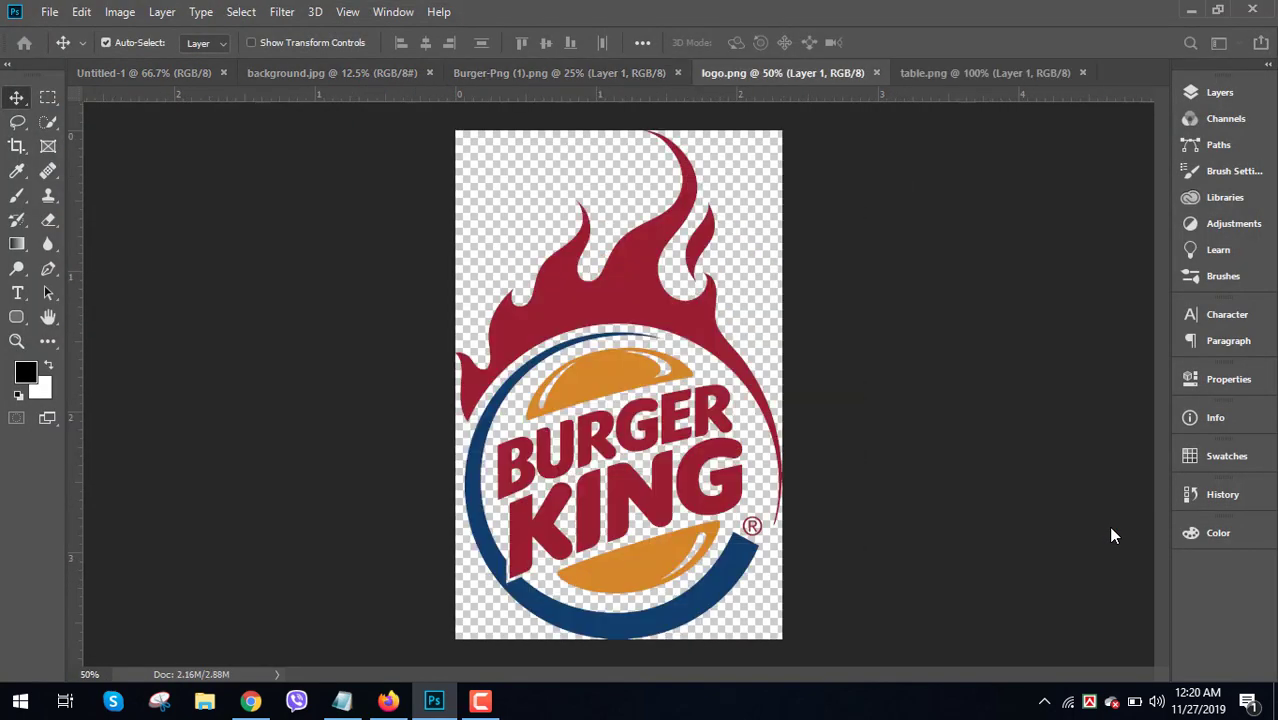
- Convert the Background layer of background.jpg to a normal layer so it can be moved
click(273, 75)
drag(567, 290, 537, 272)
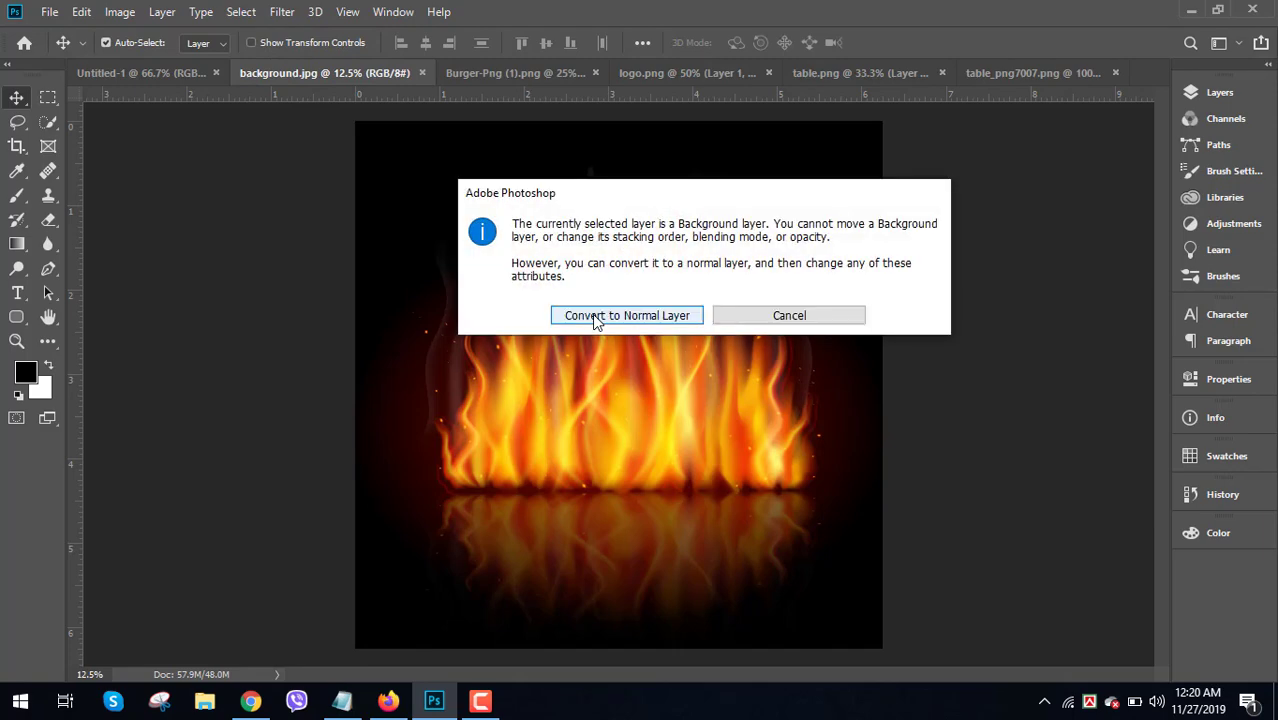
click(593, 314)
drag(573, 317, 600, 346)
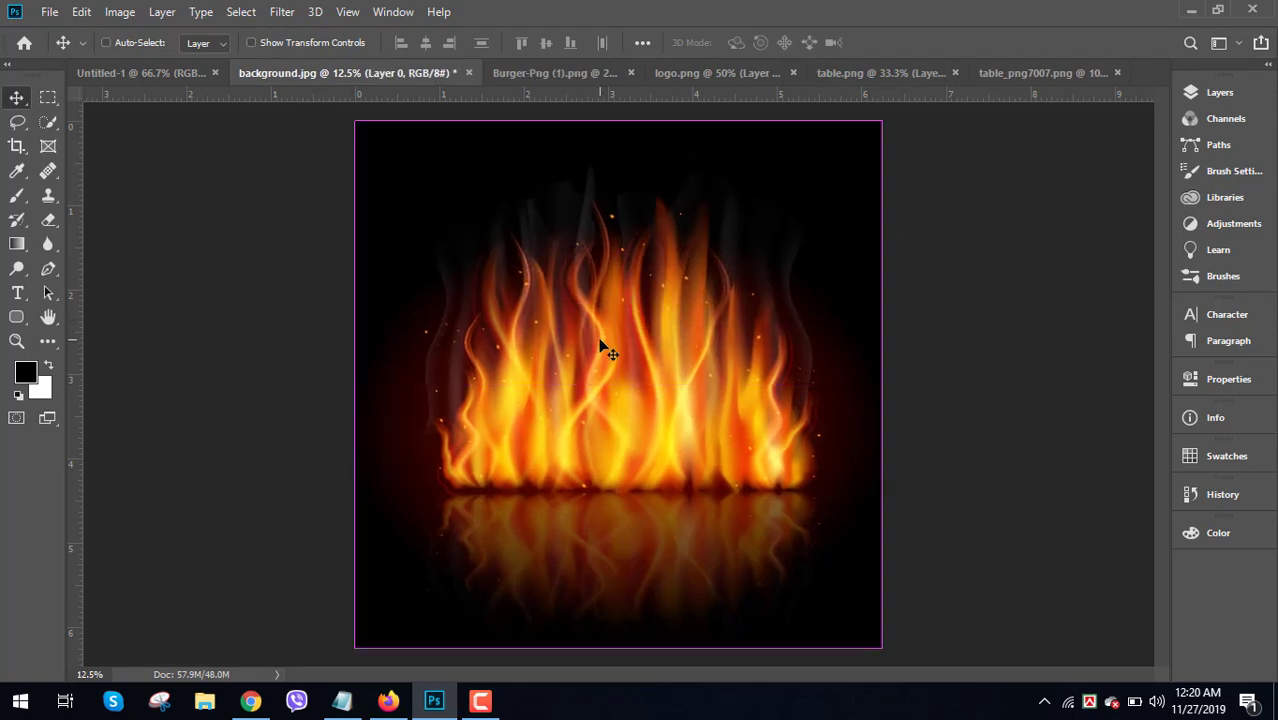
- Shrink the fire image to roughly a quarter of its size and copy it into the Untitled-1 document
key(ctrl+t)
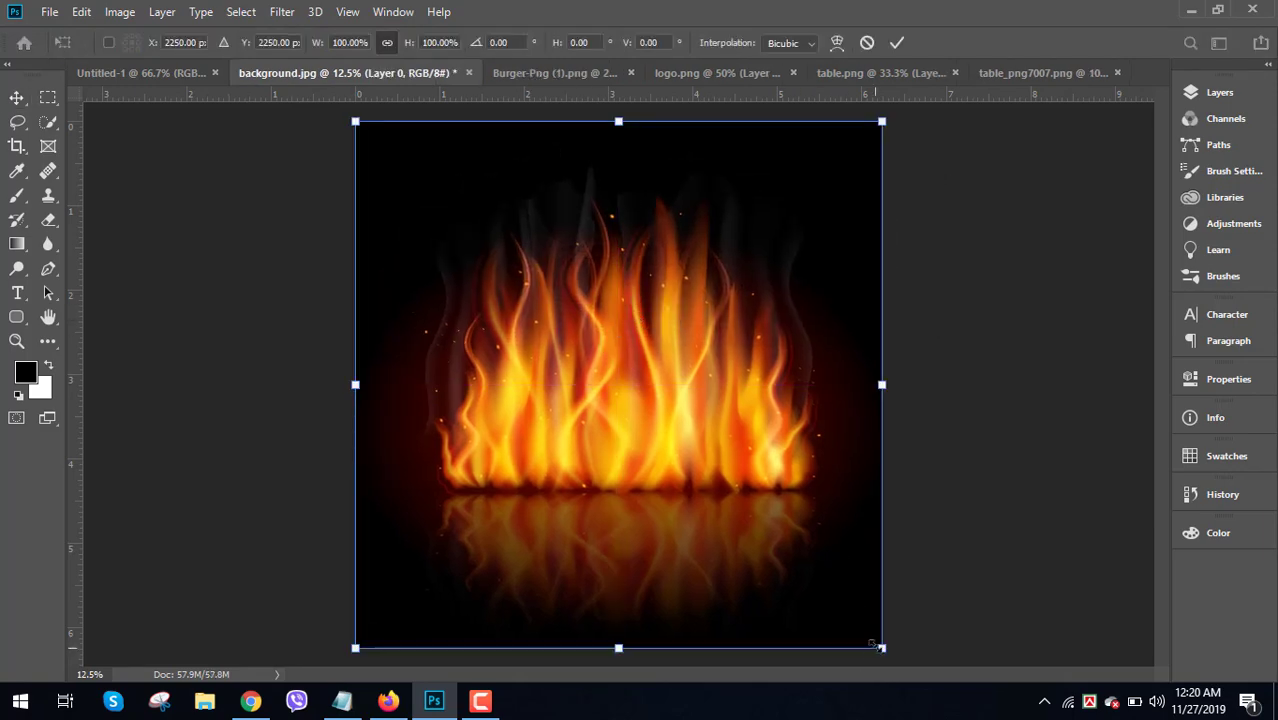
drag(855, 601, 726, 411)
click(16, 97)
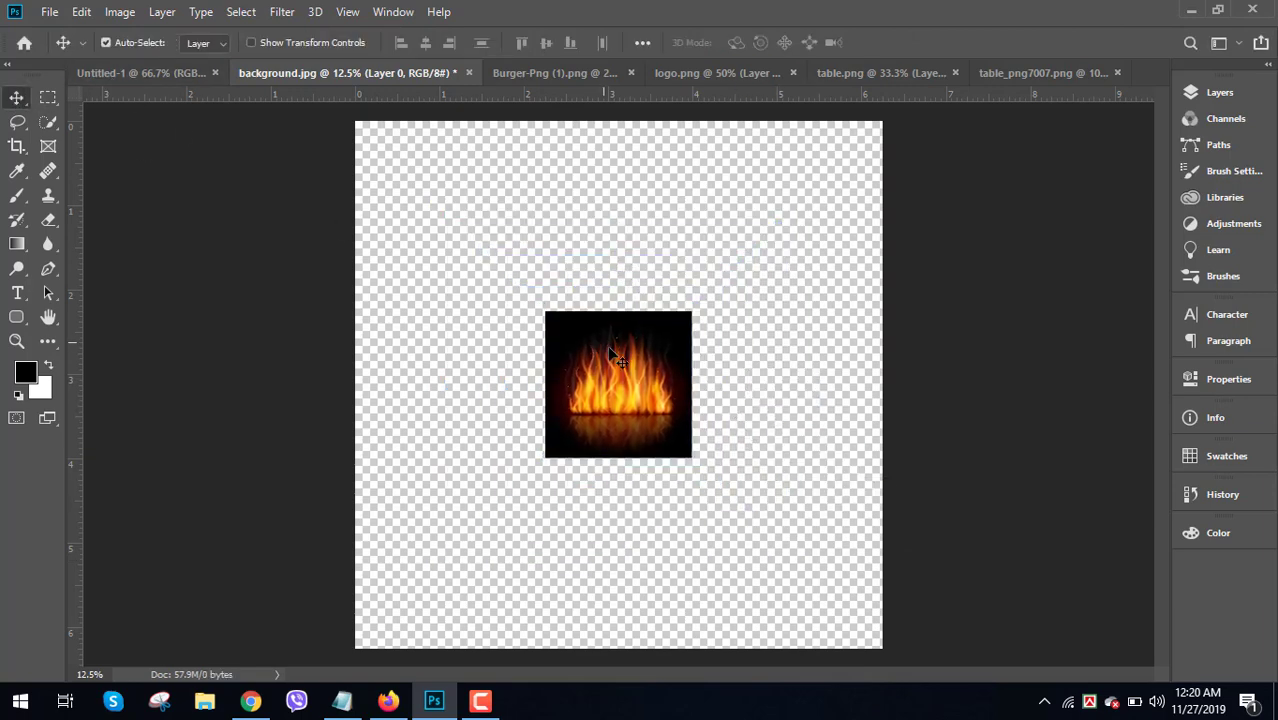
drag(607, 345, 619, 428)
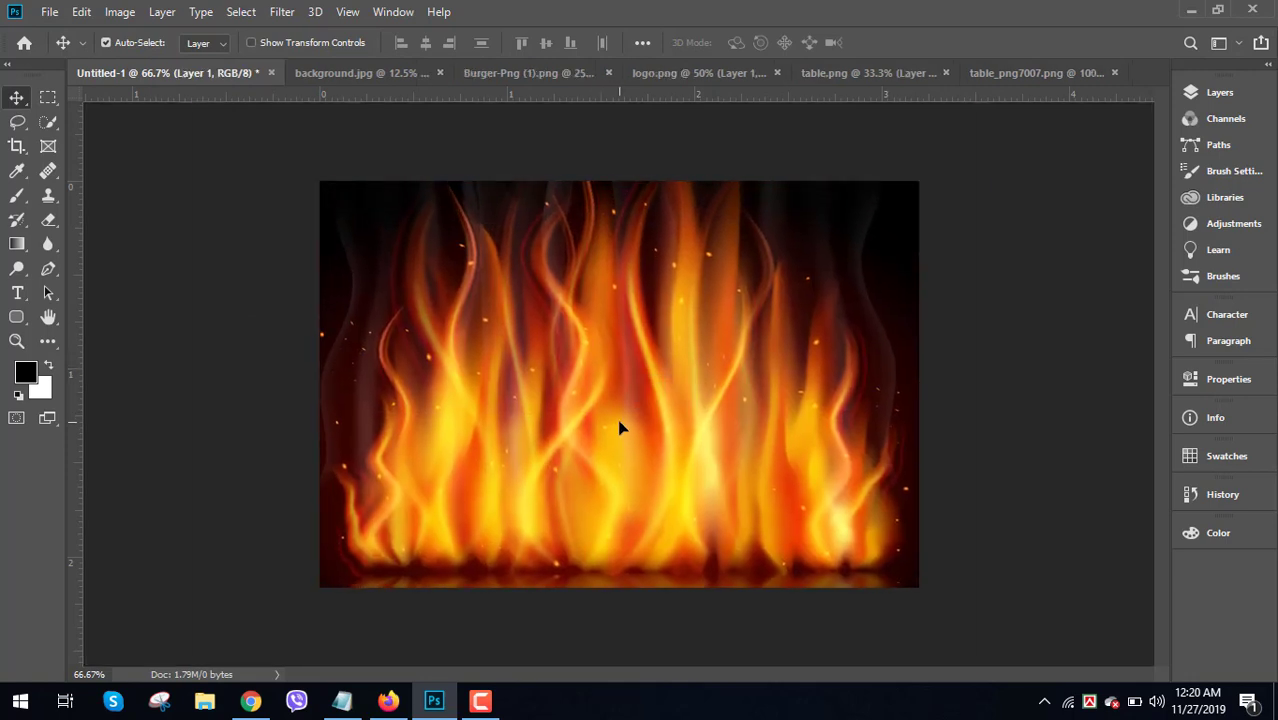
- Scale the fire layer up around its center to about 102.6% in the new document
key(ctrl)
key(ctrl+t)
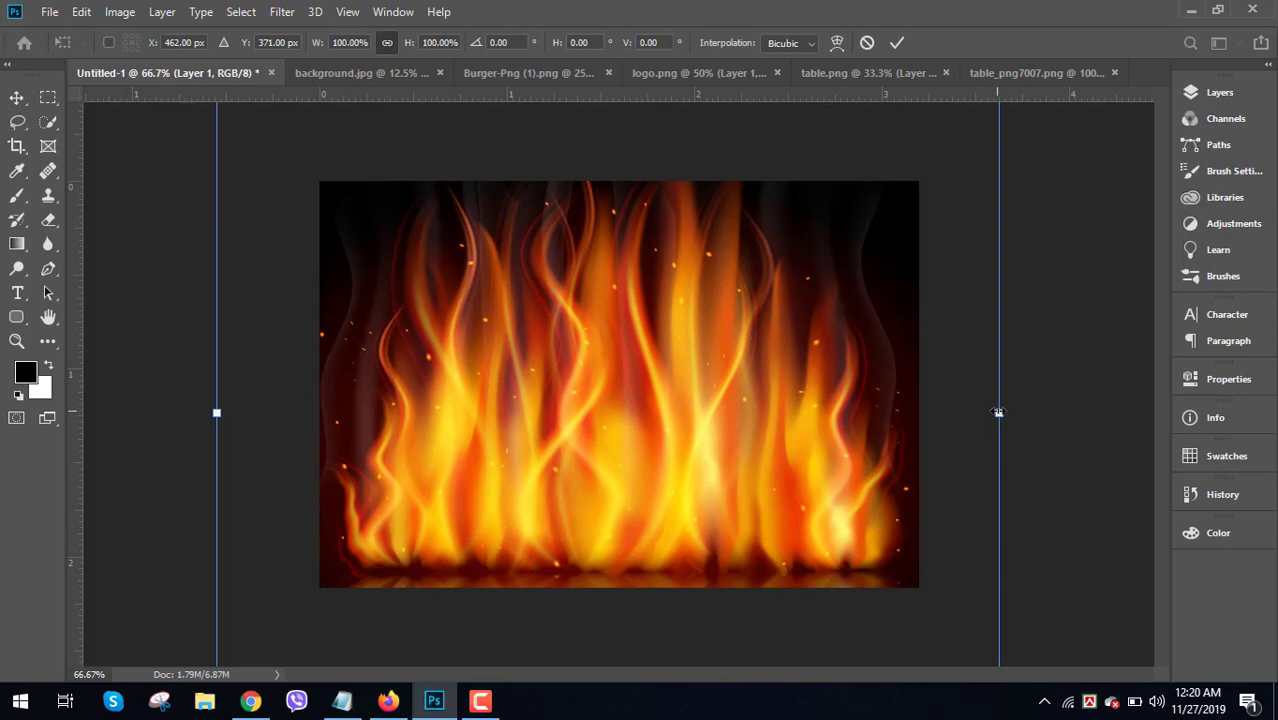
alt+drag(998, 412, 1009, 412)
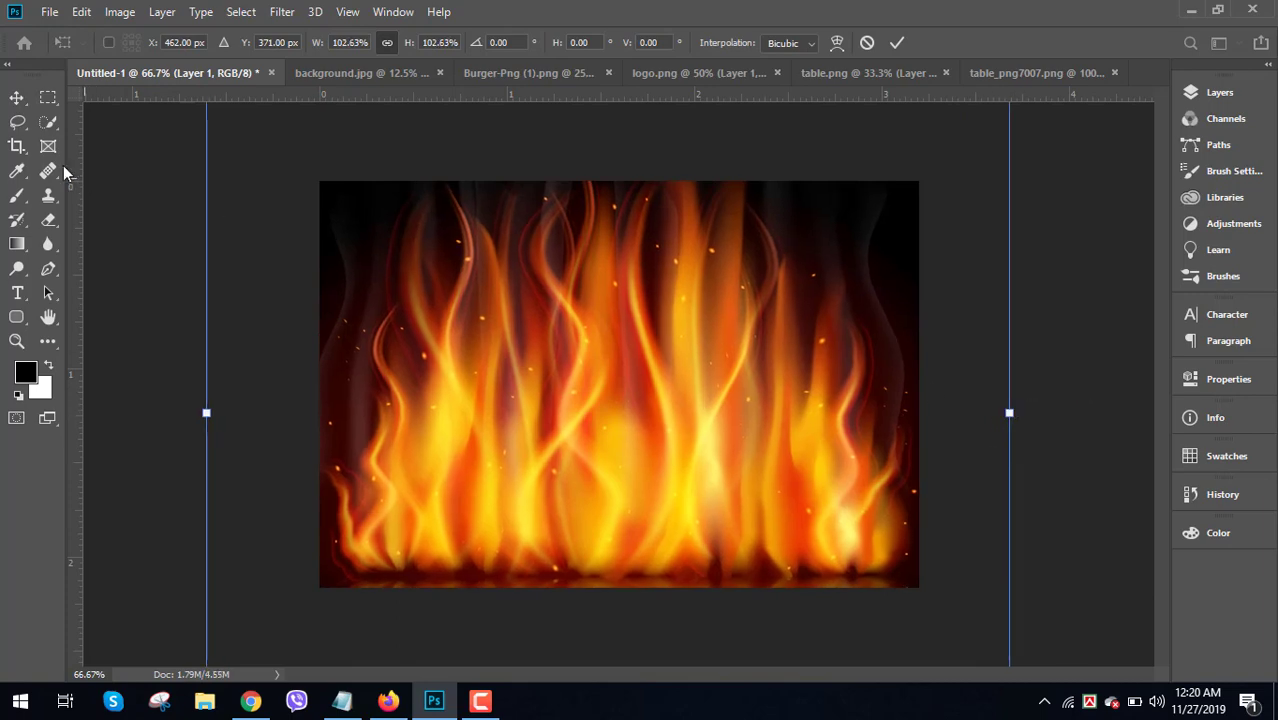
click(16, 99)
- Apply a Gaussian Blur with a 12.0 pixel radius to the fire layer
click(284, 12)
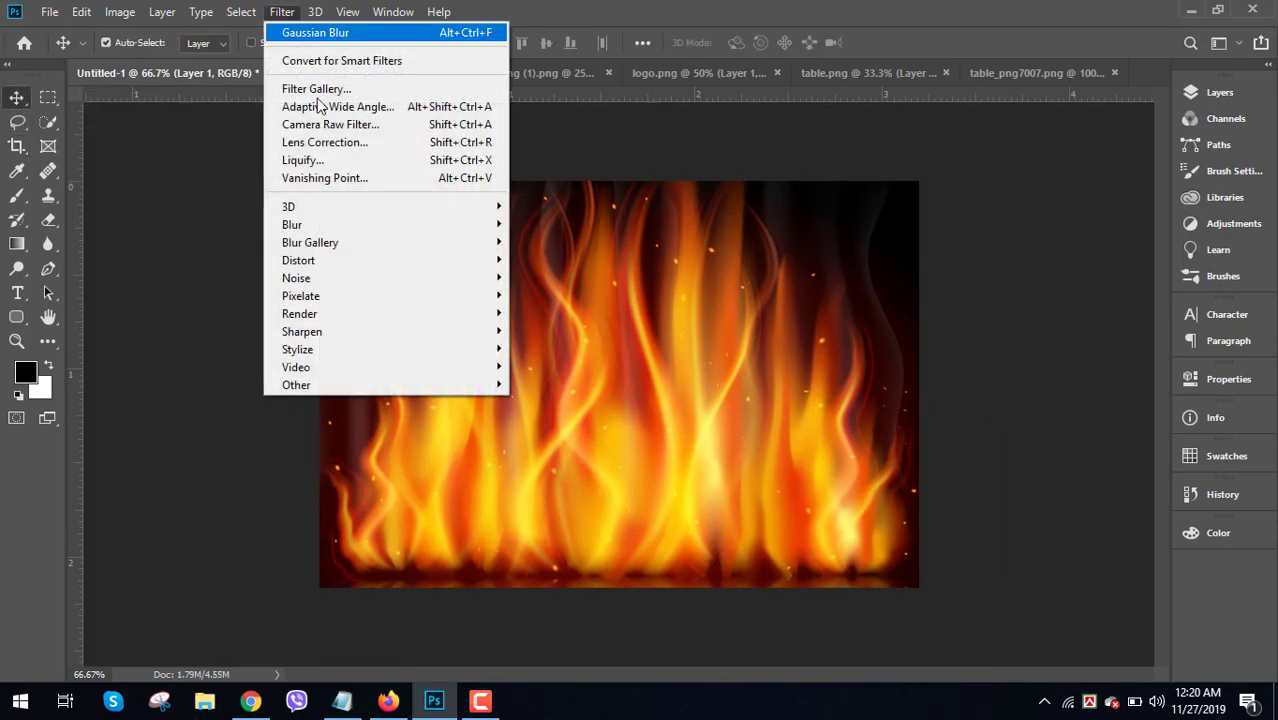
mouse_move(445, 228)
click(556, 295)
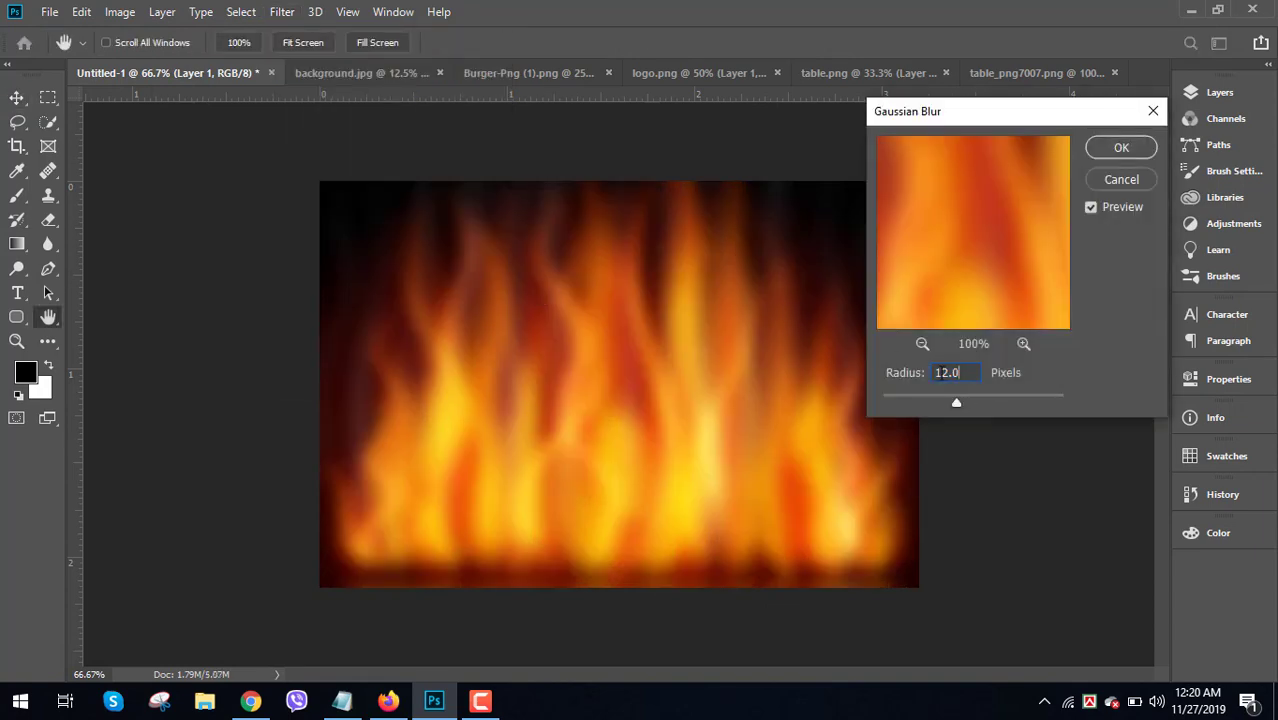
double_click(940, 374)
click(1134, 150)
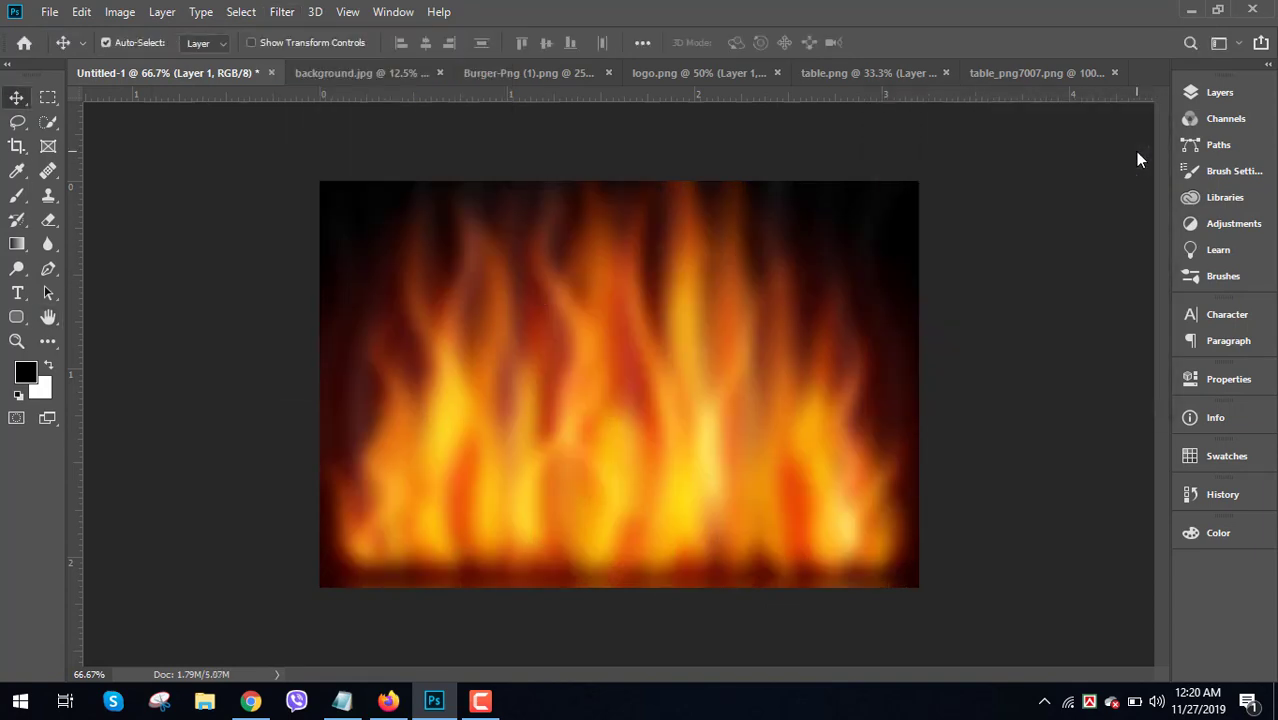
- Darken the bottom of the fire with two upward black Foreground to Transparent linear gradients ending a little below the canvas middle
click(17, 243)
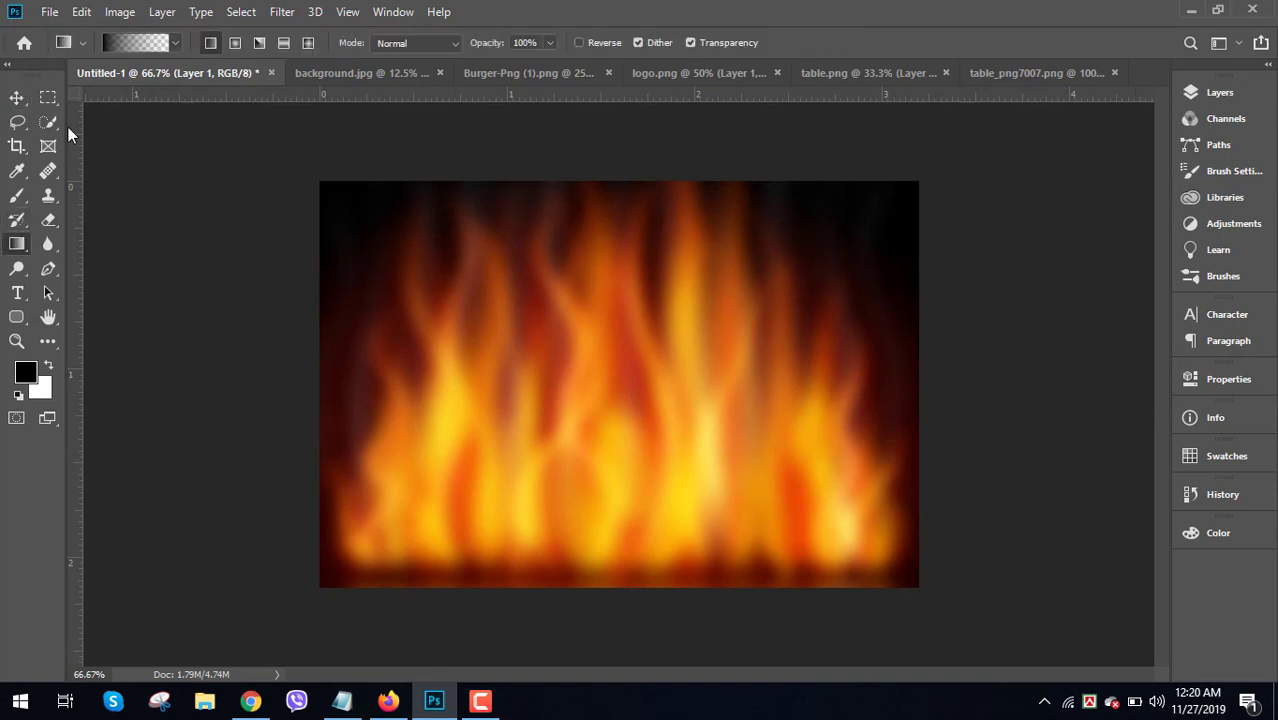
click(127, 45)
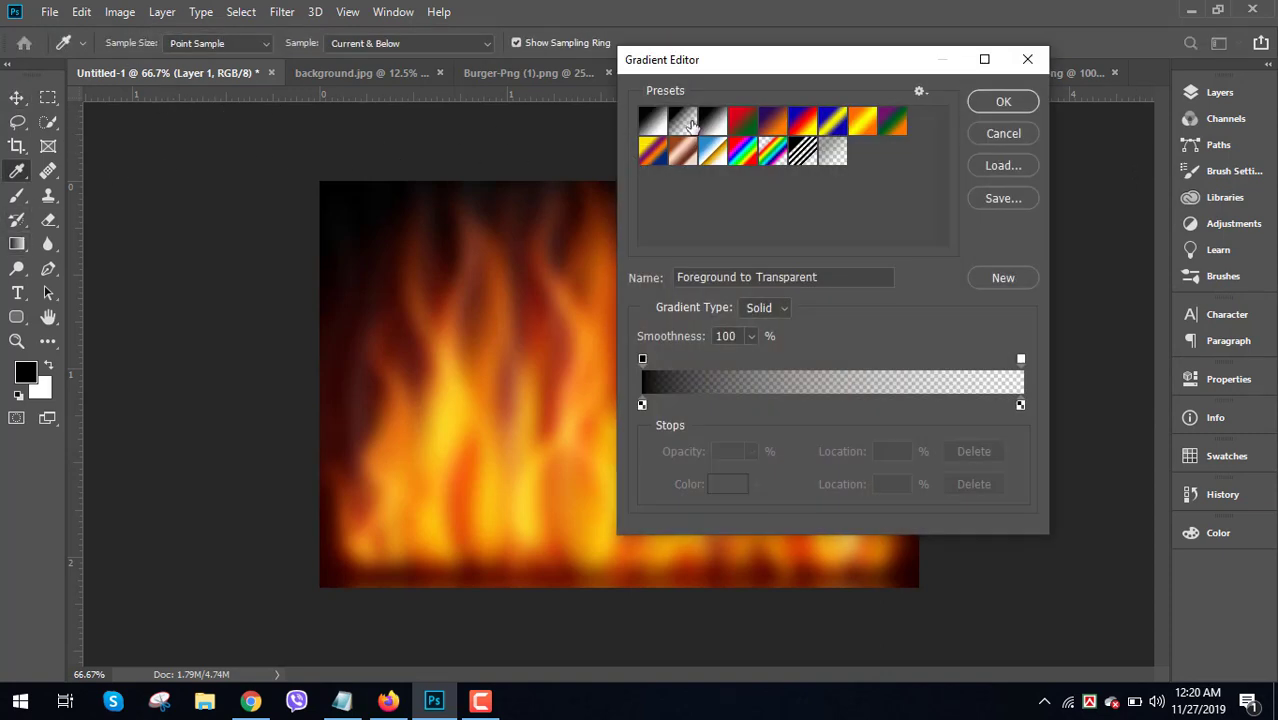
click(994, 106)
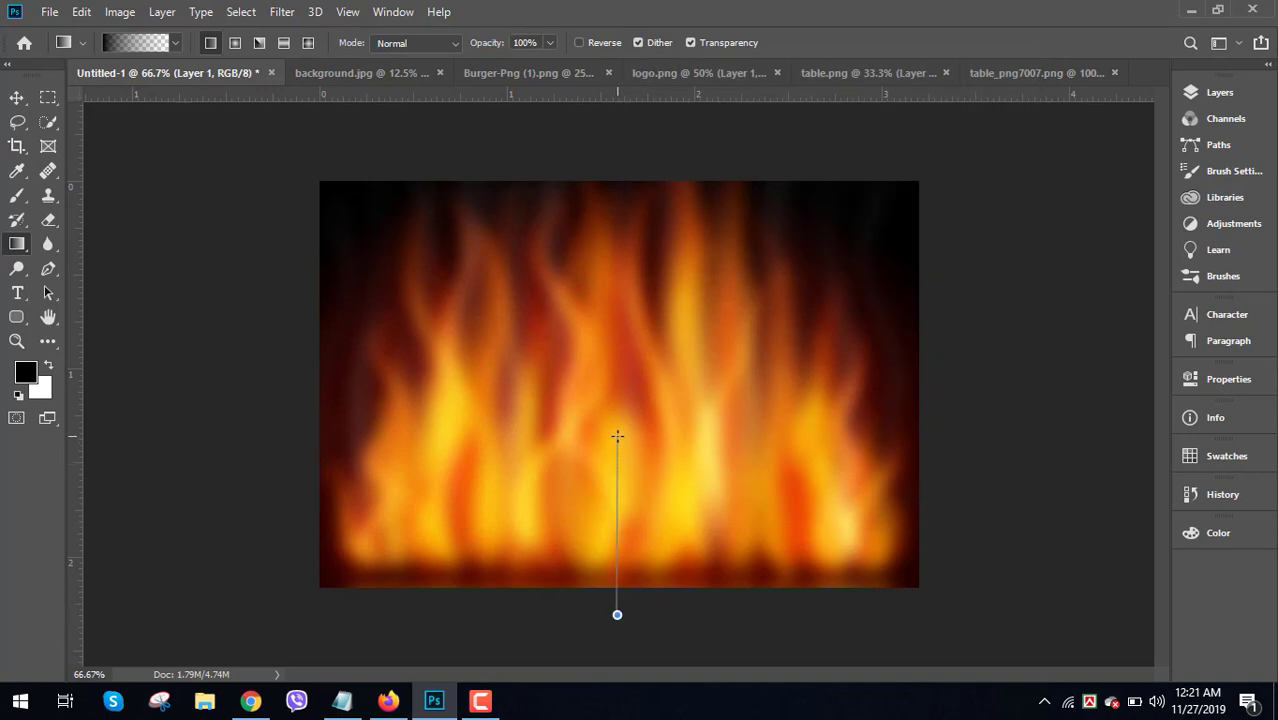
drag(617, 436, 617, 436)
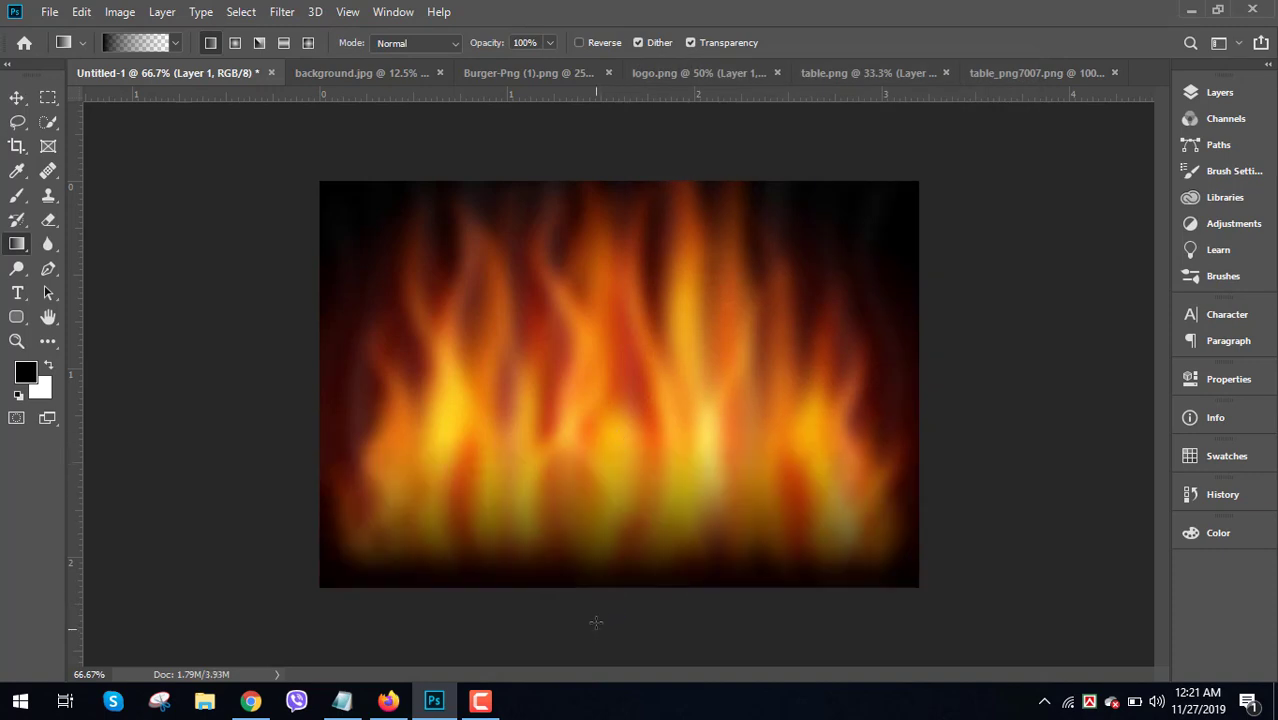
drag(595, 622, 594, 464)
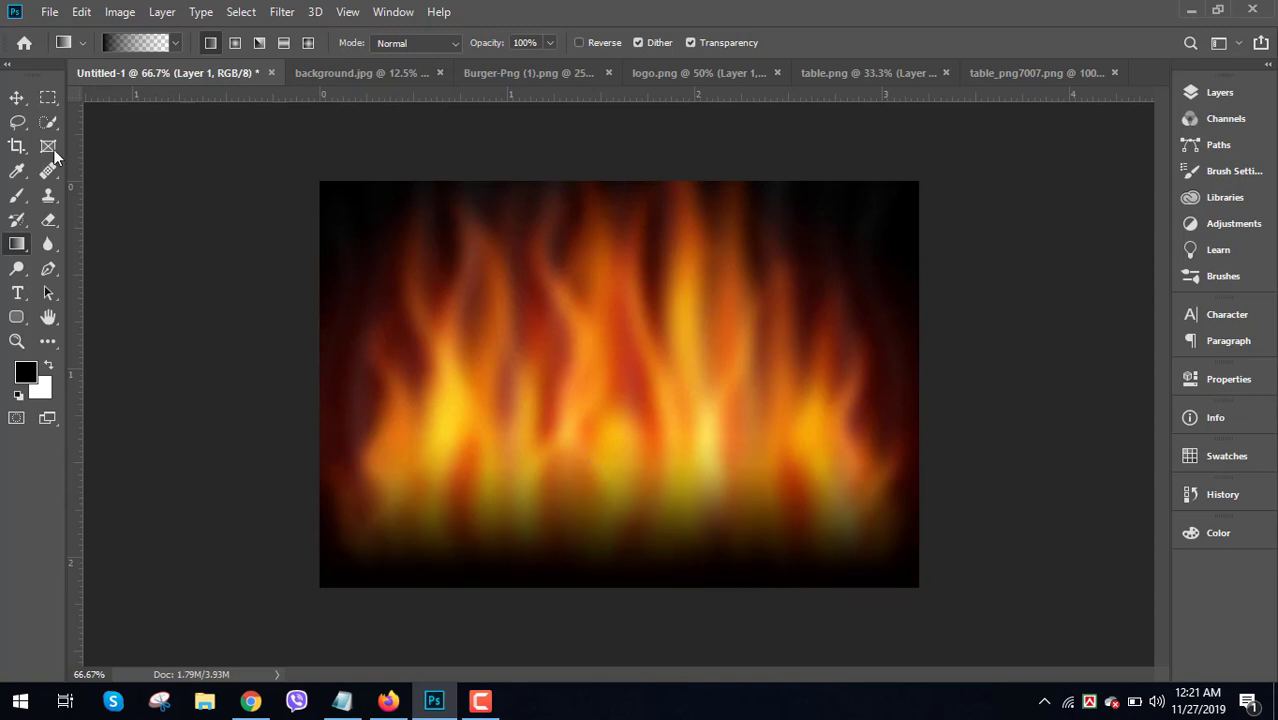
click(18, 100)
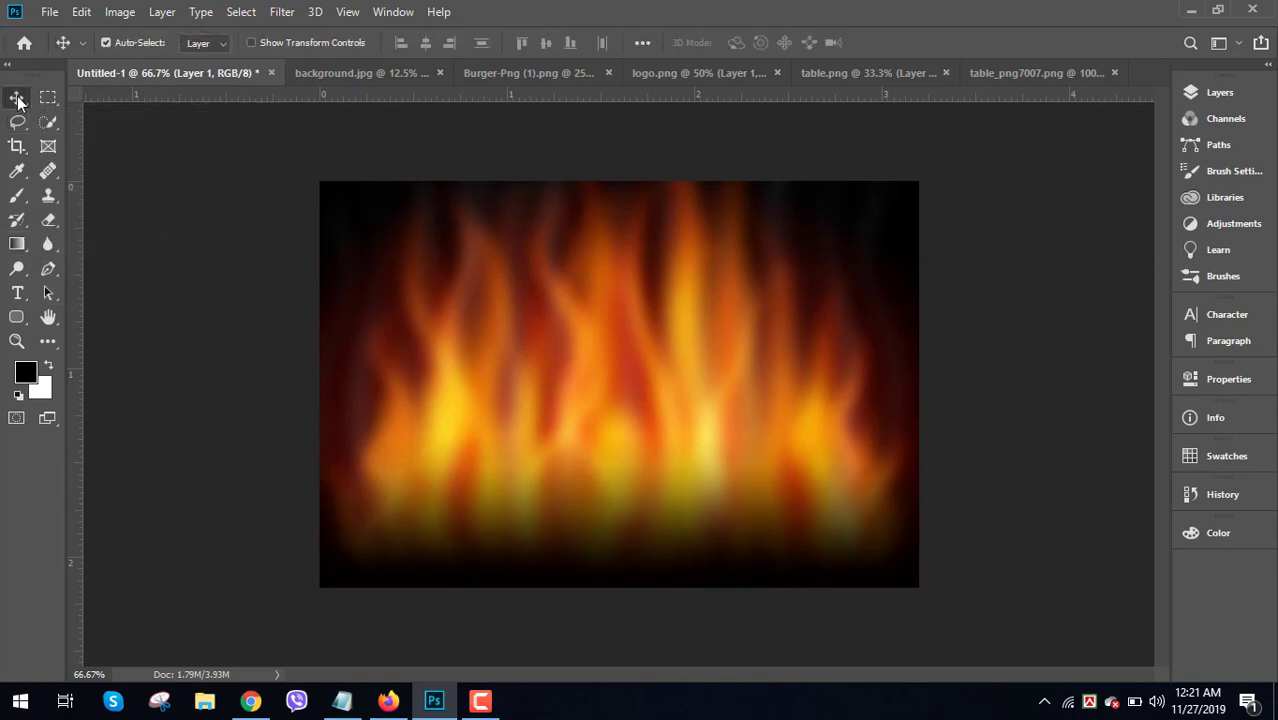
- Copy the wooden tabletop from table.png into the Untitled-1 composition
click(988, 78)
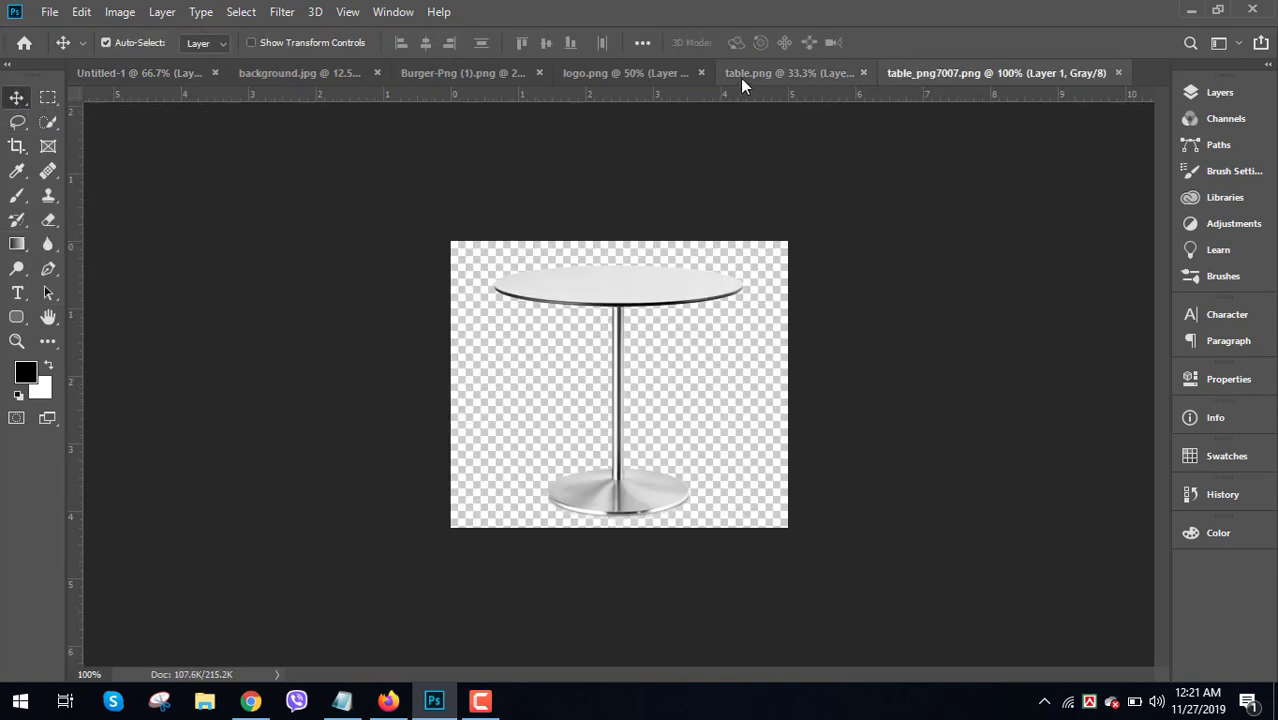
click(740, 78)
drag(636, 265, 597, 378)
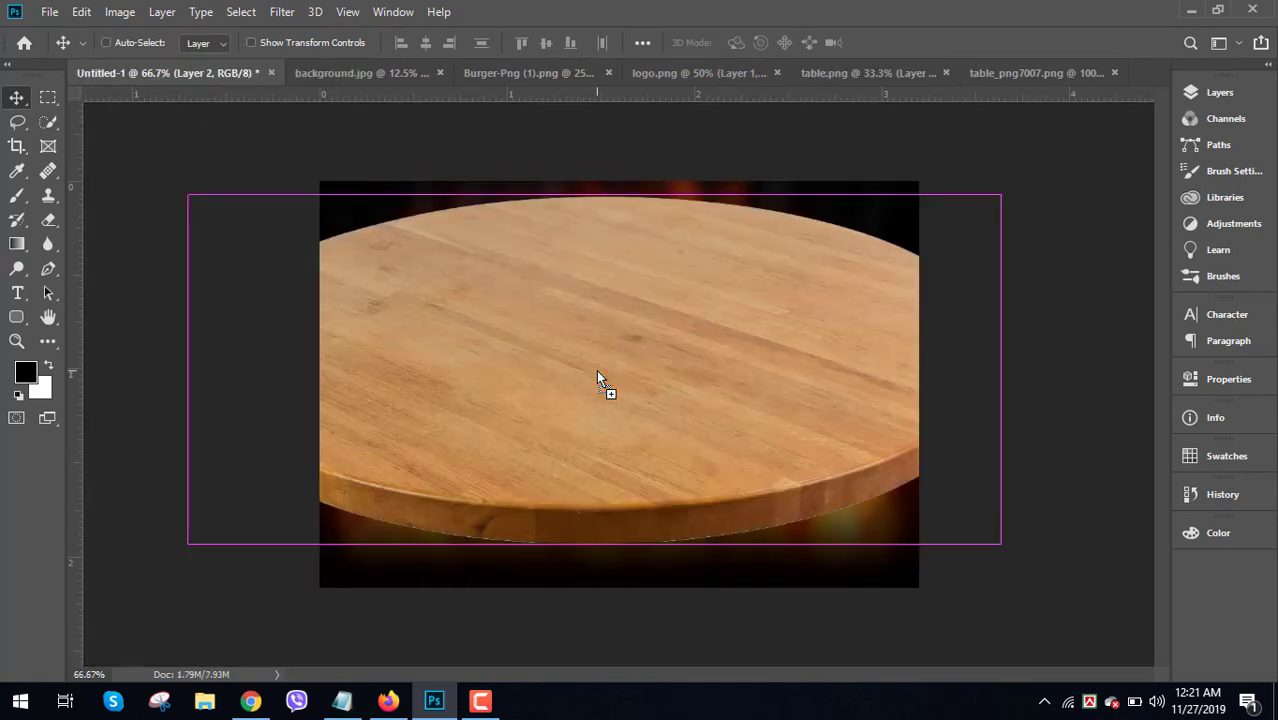
- Scale the tabletop to about 73%, flatten its height and place it along the bottom edge of the canvas
key(ctrl+t)
drag(1001, 368, 893, 368)
drag(765, 399, 768, 467)
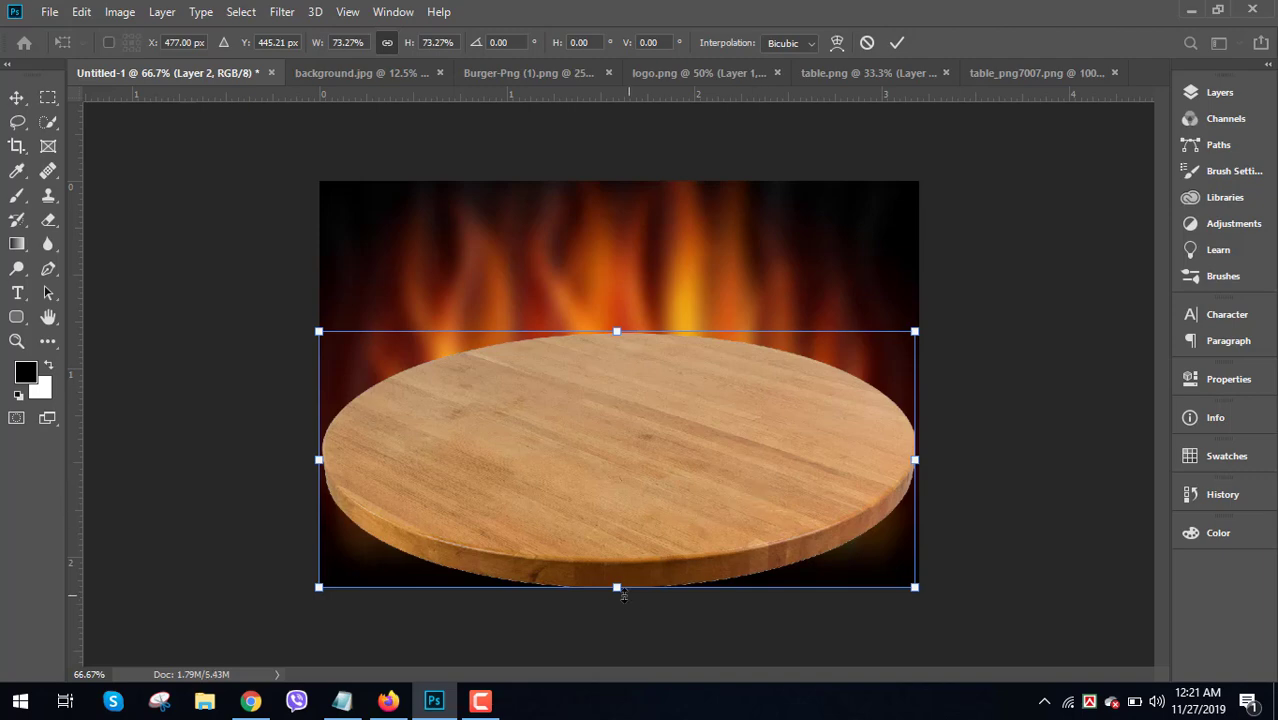
drag(616, 588, 617, 531)
drag(626, 454, 633, 493)
click(10, 100)
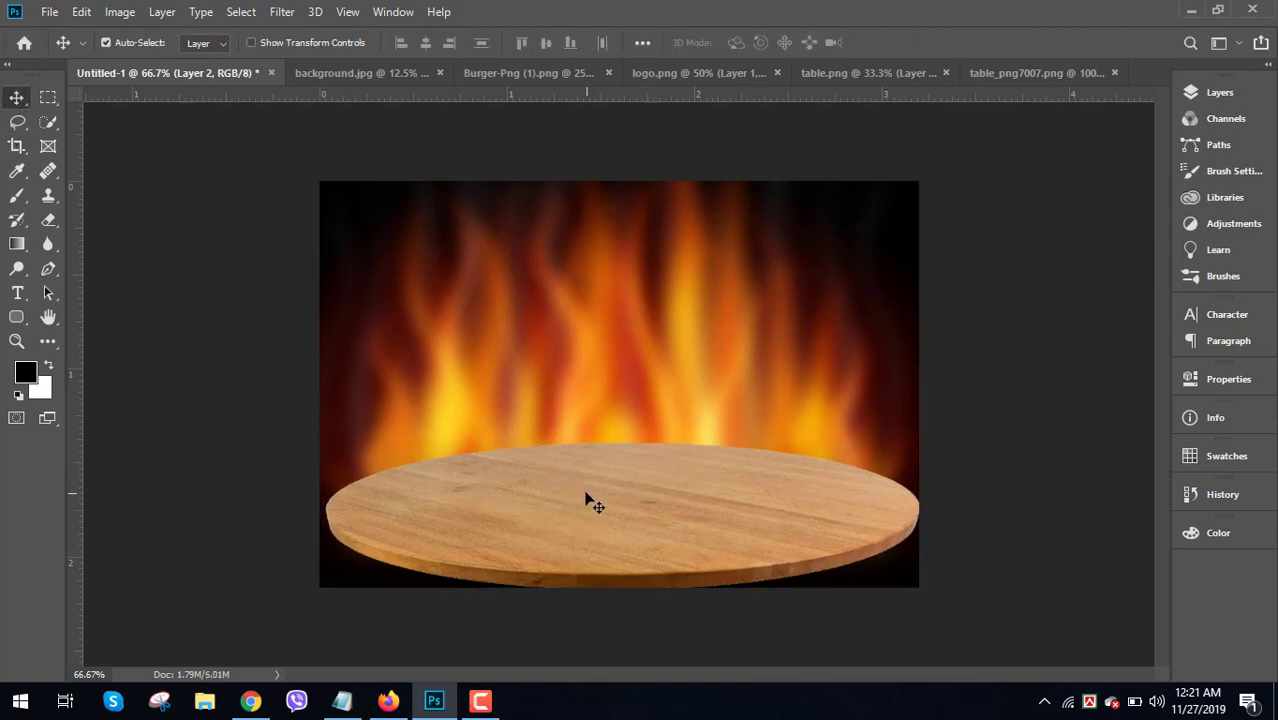
- Adjust the tabletop layer's brightness to -46 and contrast to 29
click(119, 14)
mouse_move(152, 62)
click(335, 59)
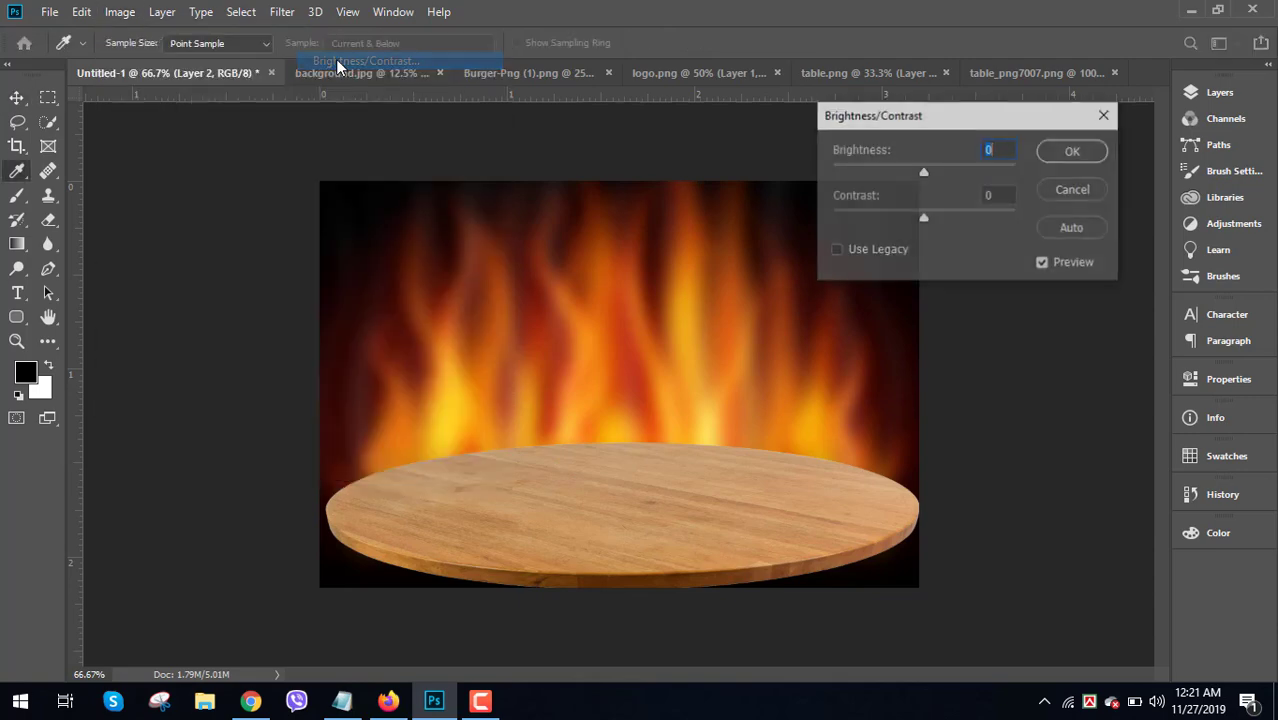
drag(930, 176, 950, 224)
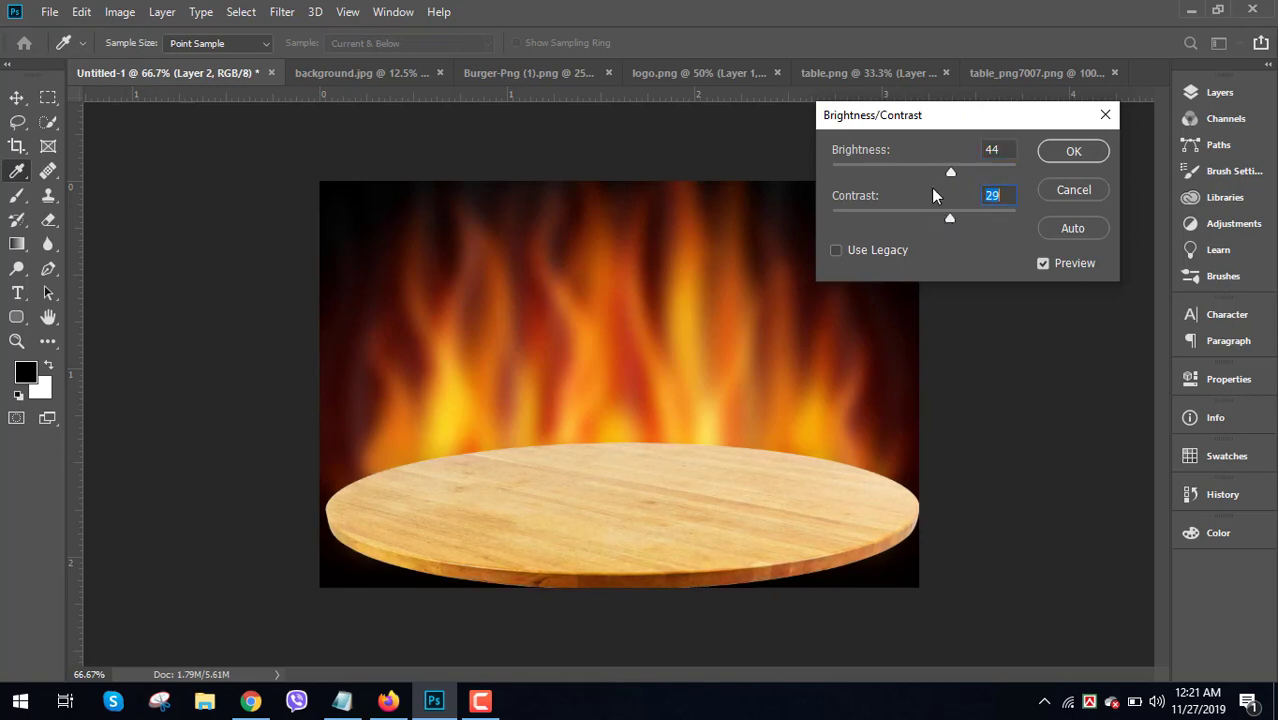
drag(950, 177, 896, 175)
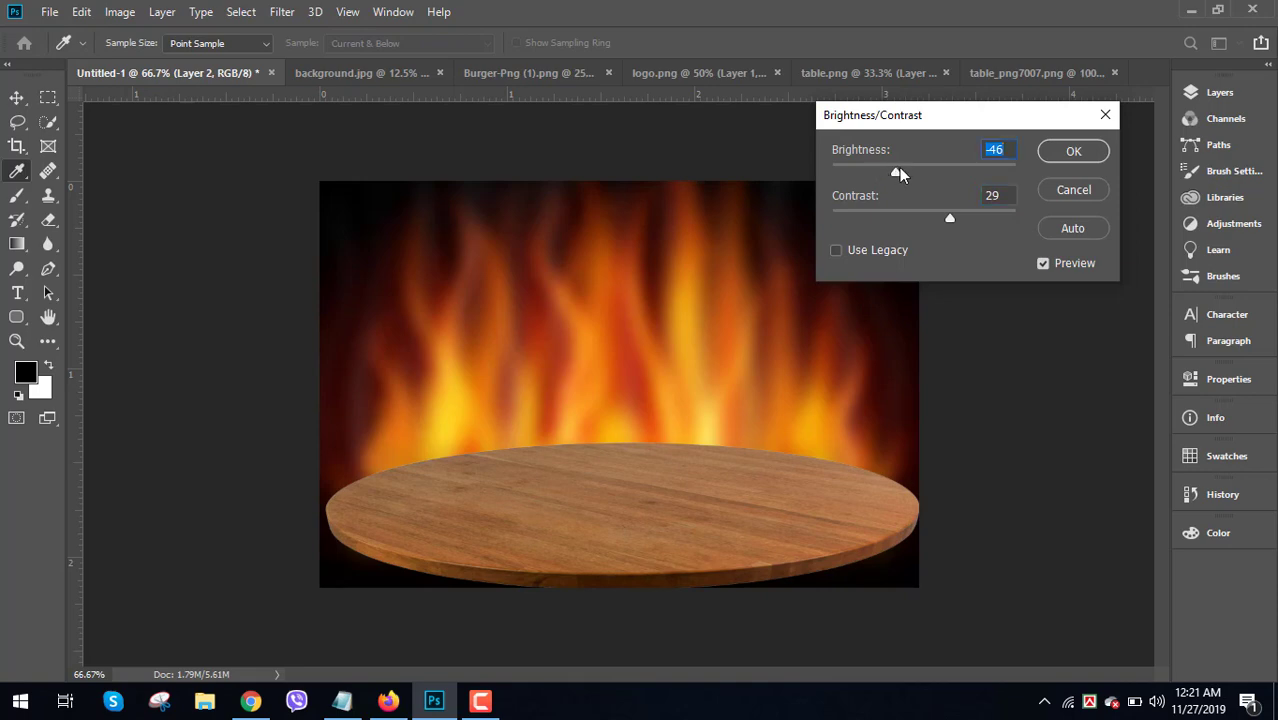
click(1073, 151)
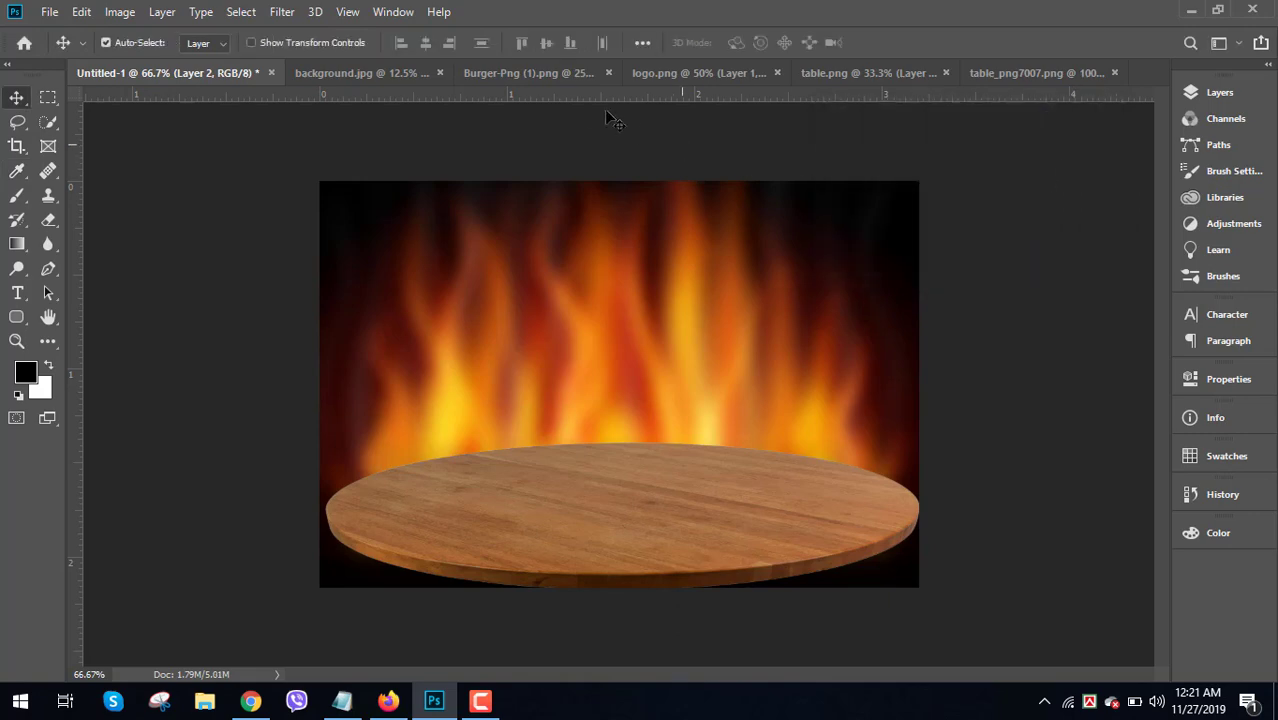
- Scale the burger in Burger-Png (1).png to about 48% and copy it onto the tabletop in Untitled-1
click(541, 70)
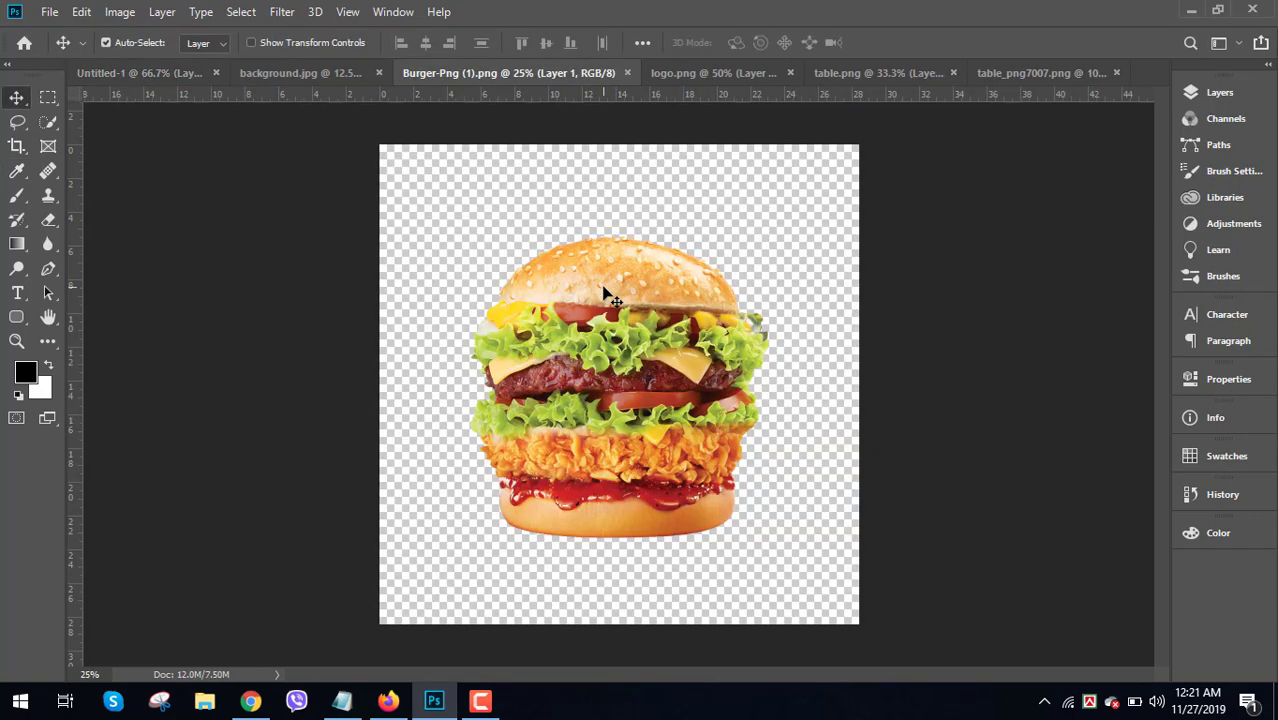
key(ctrl+t)
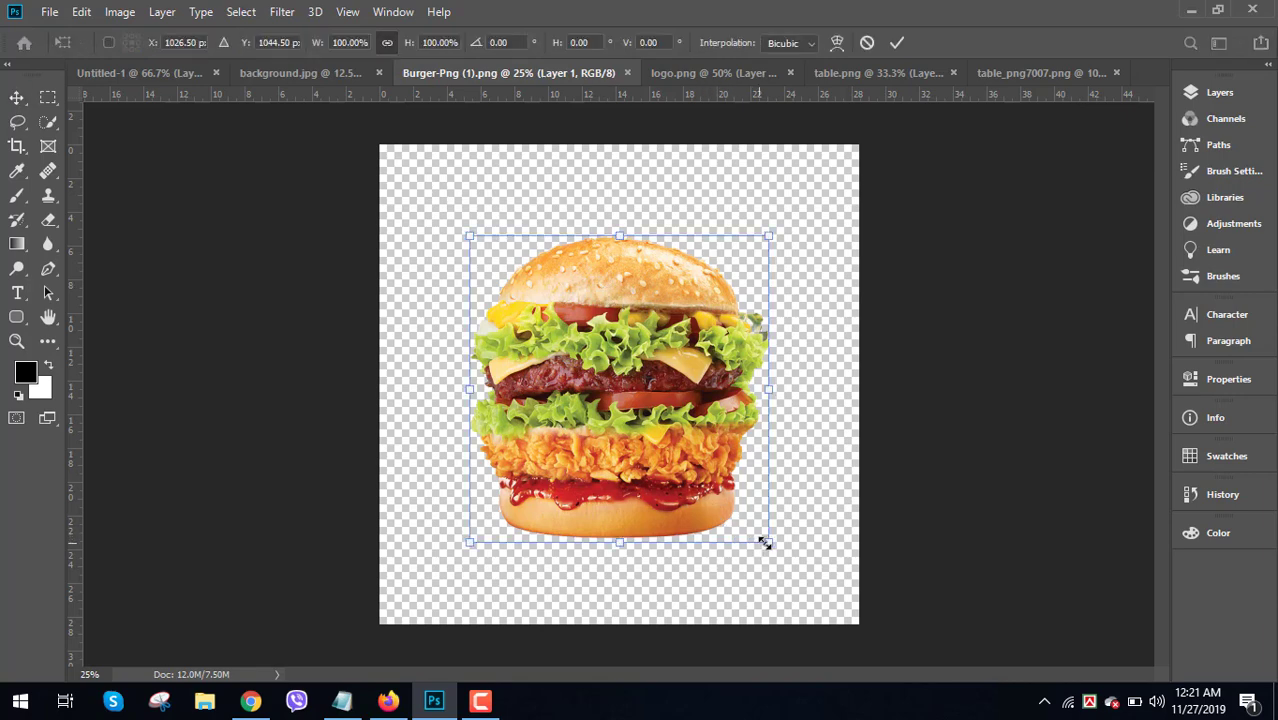
drag(764, 542, 691, 461)
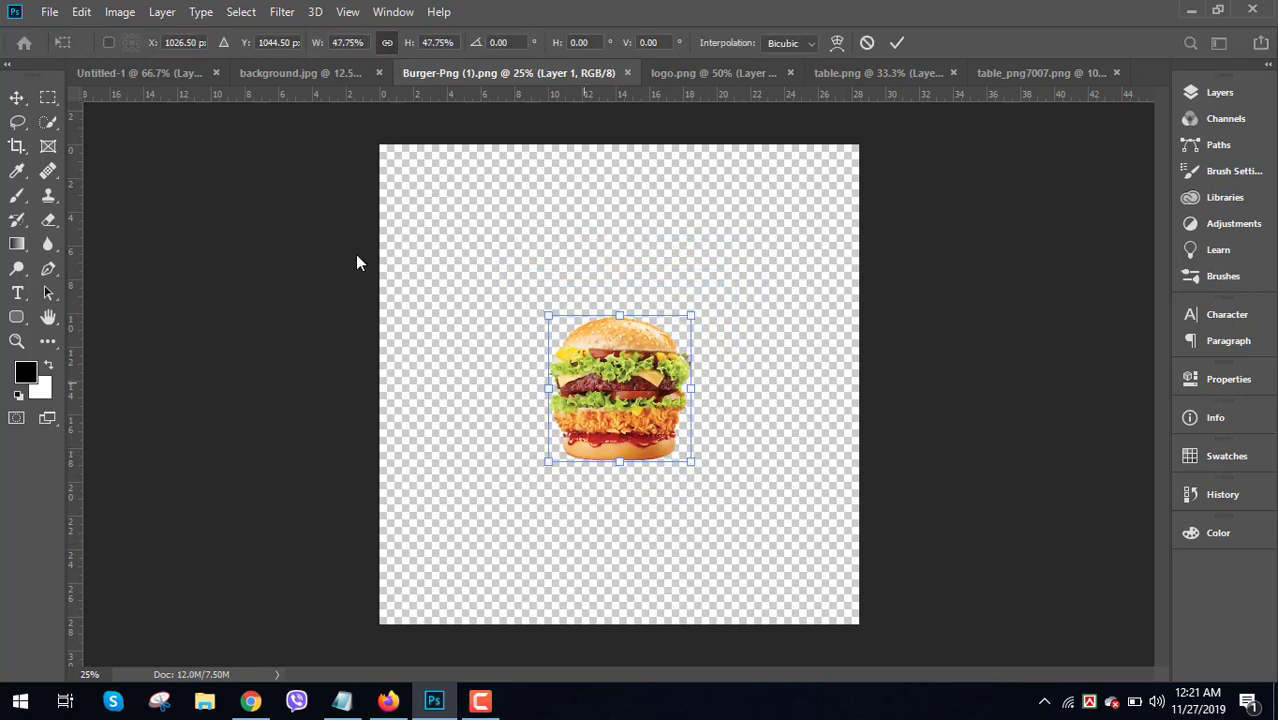
click(16, 95)
drag(599, 365, 649, 464)
drag(699, 380, 702, 345)
- Scale the burger in Untitled-1 to about 65% and set it down on the wooden tabletop
key(ctrl+t)
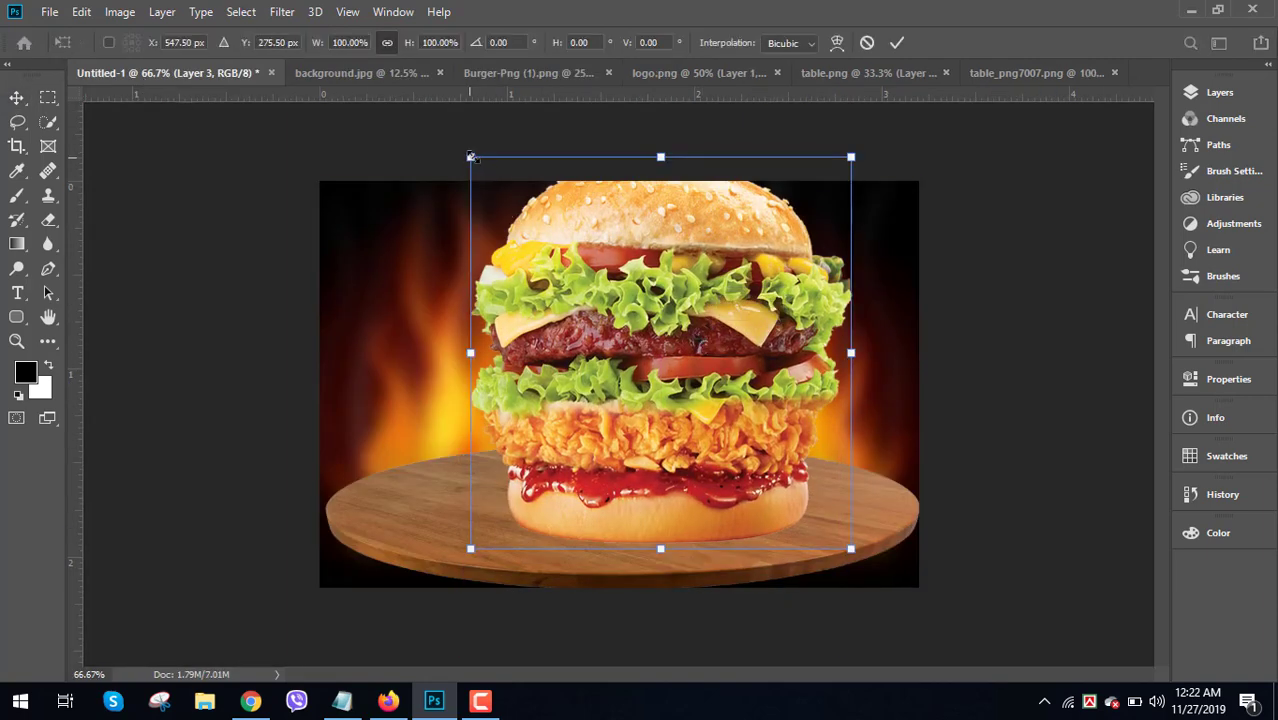
drag(471, 156, 536, 224)
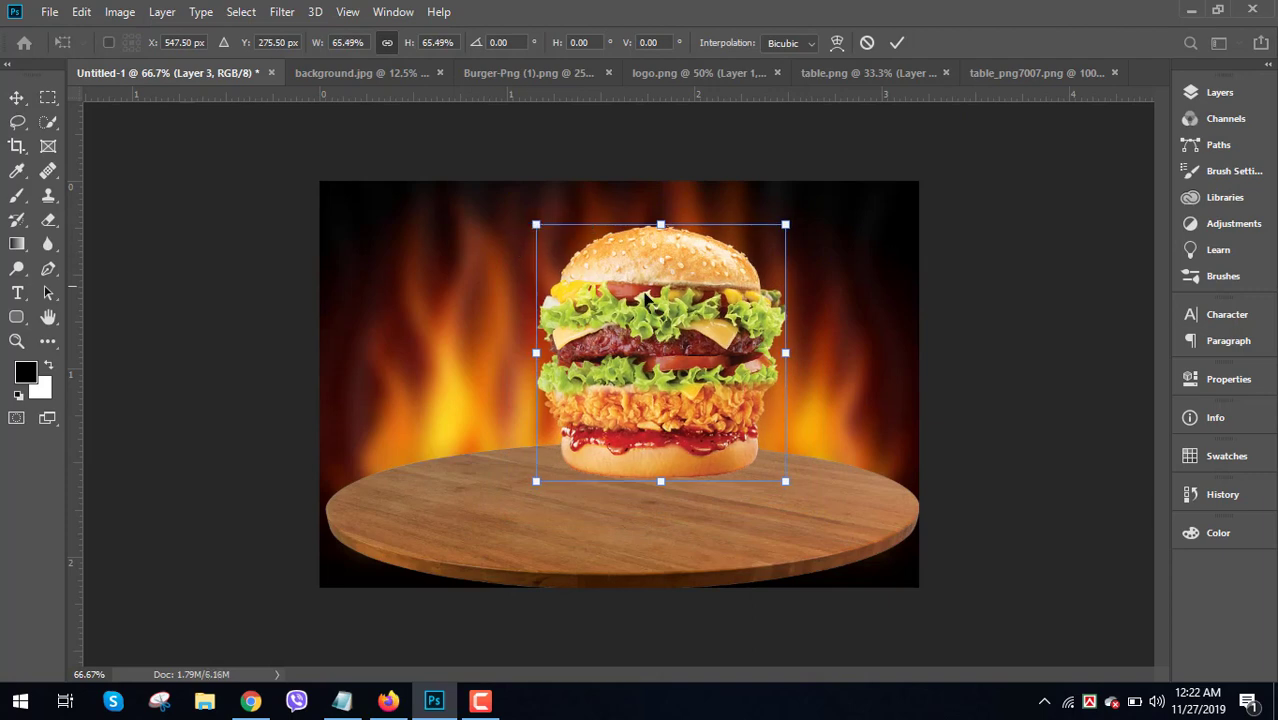
drag(645, 298, 667, 370)
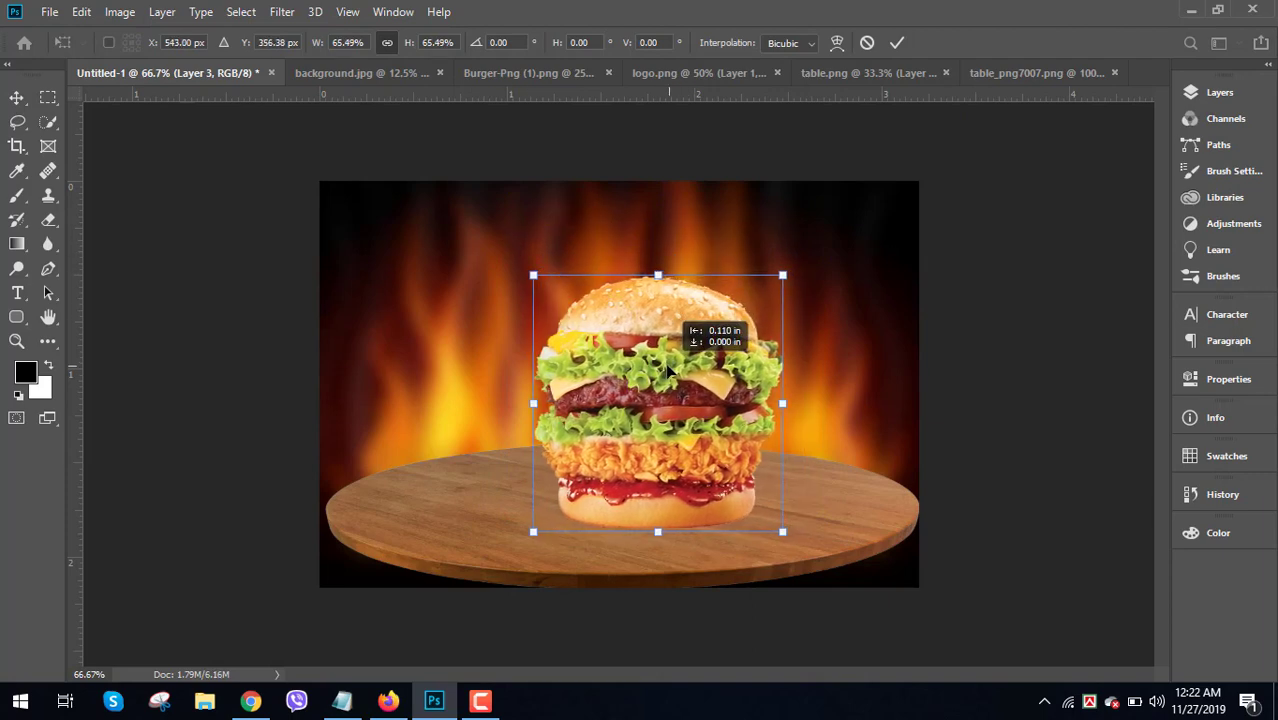
click(24, 102)
- Duplicate the burger layer and fill the copy's burger-shaped selection with black, leaving nothing selected
click(1180, 93)
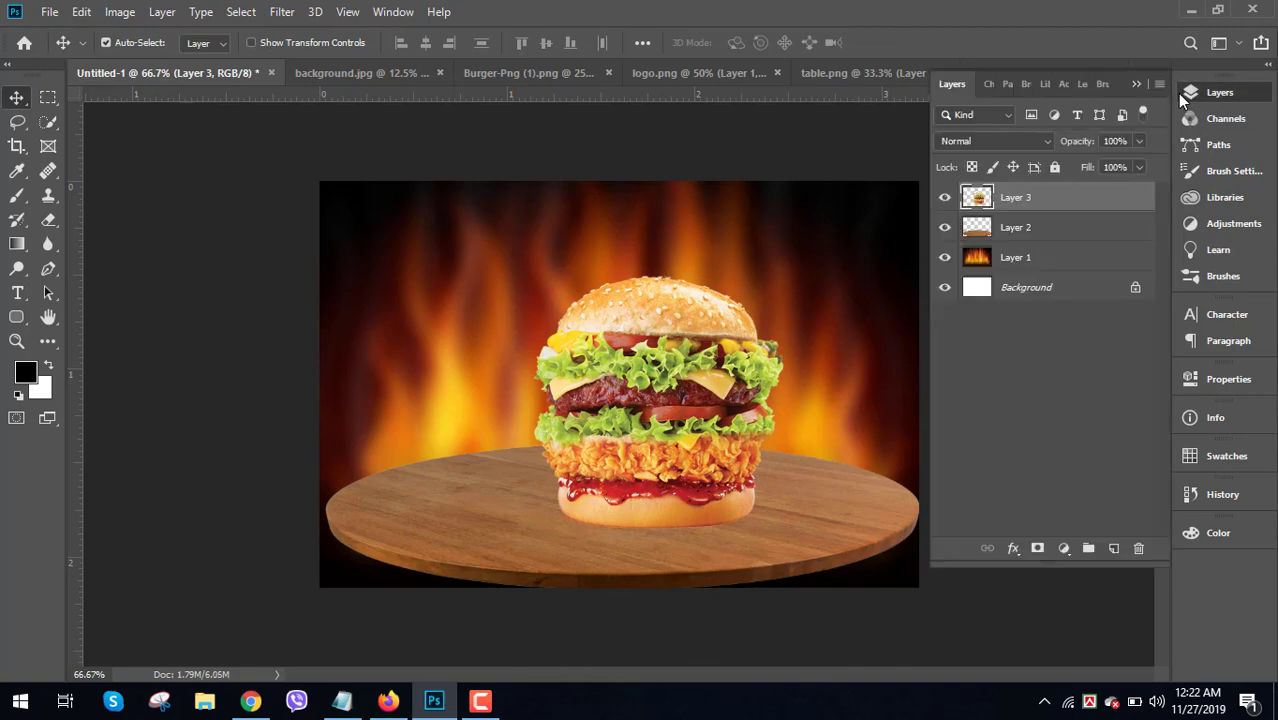
key(ctrl+j)
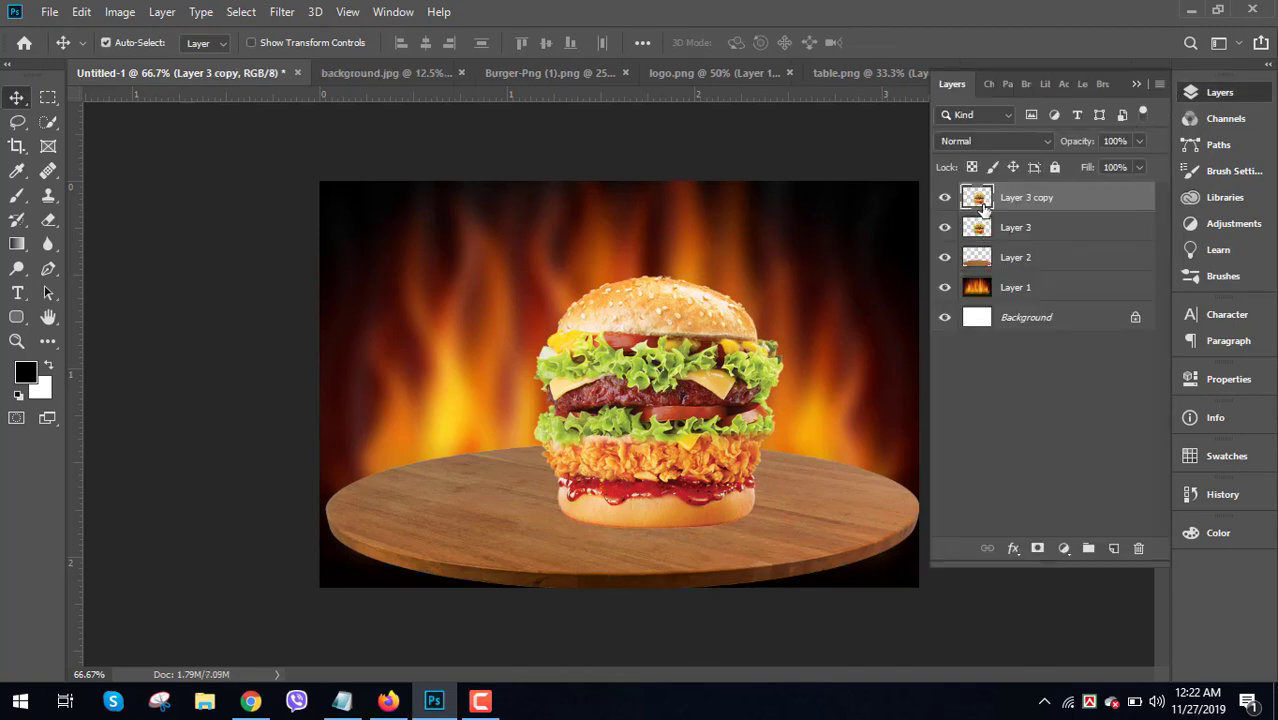
ctrl+click(978, 198)
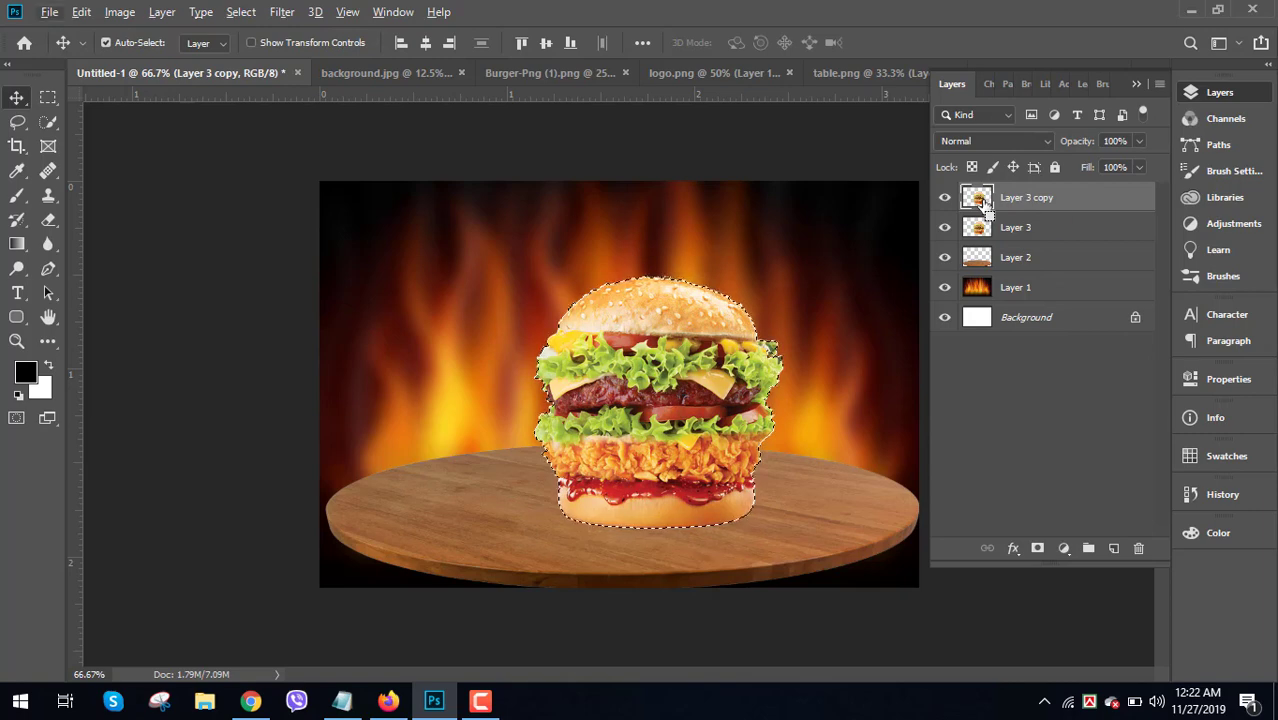
key(ctrl+BackSpace)
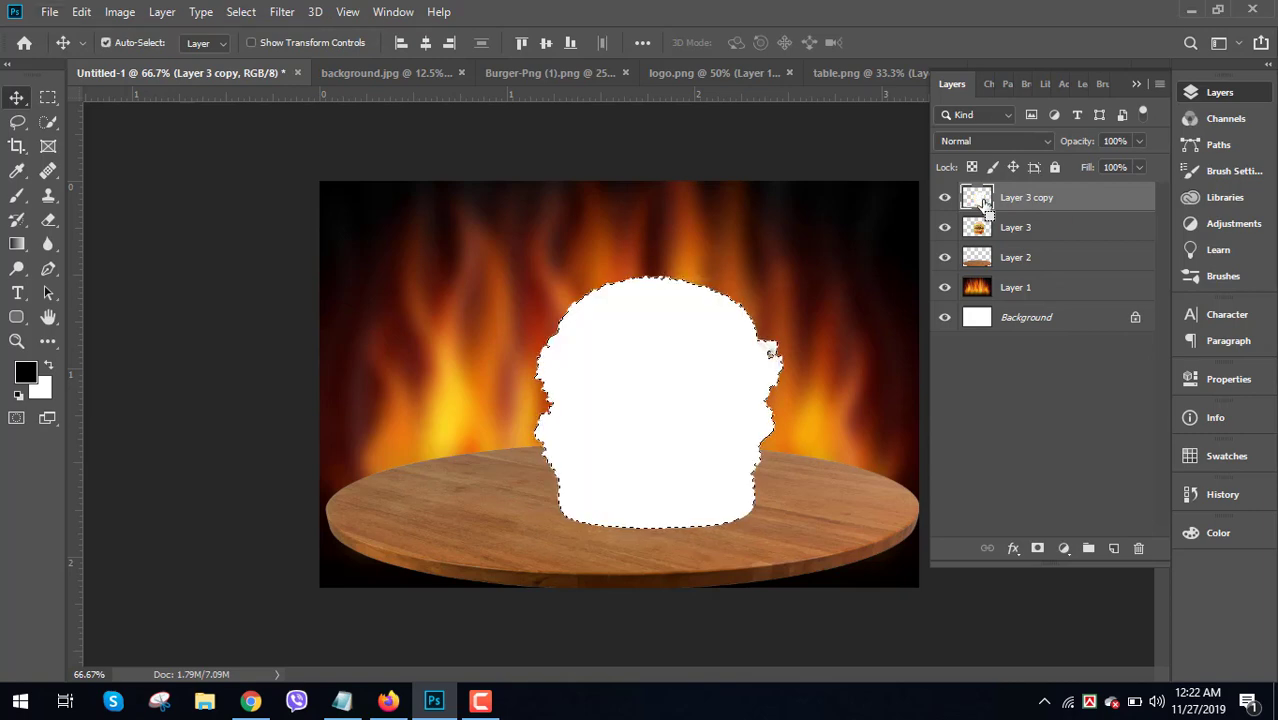
key(alt+BackSpace)
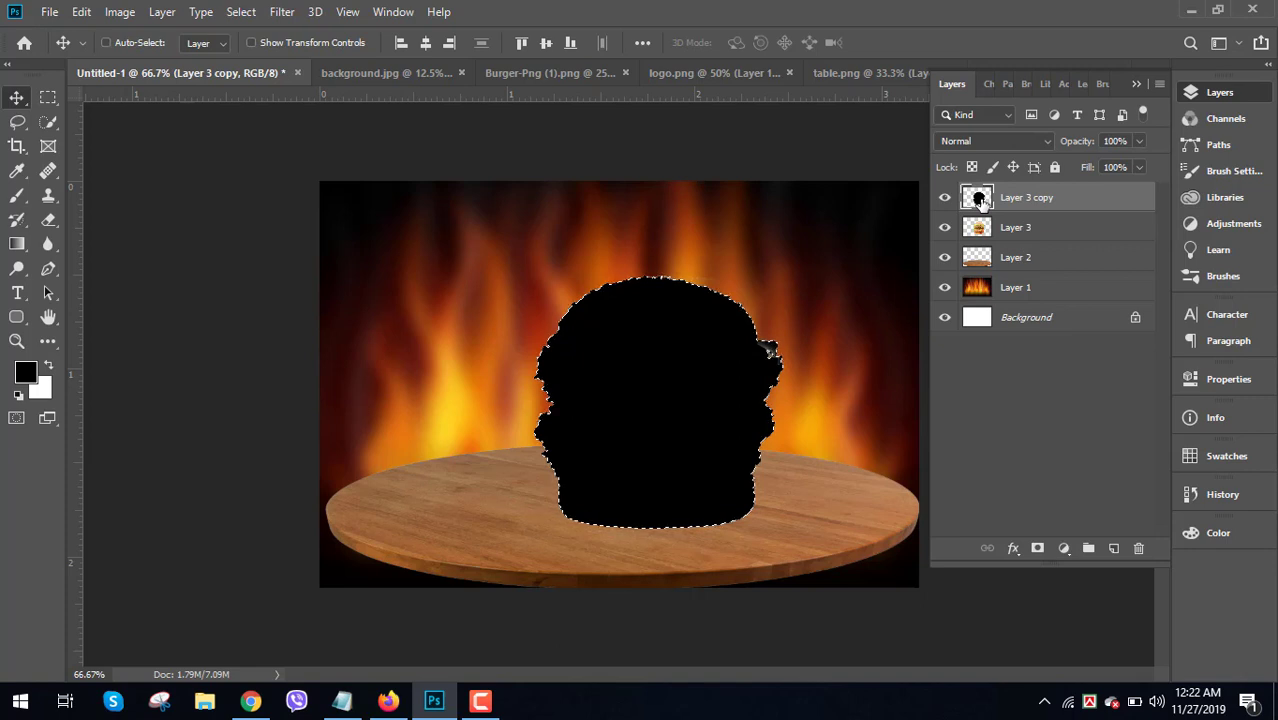
key(ctrl+d)
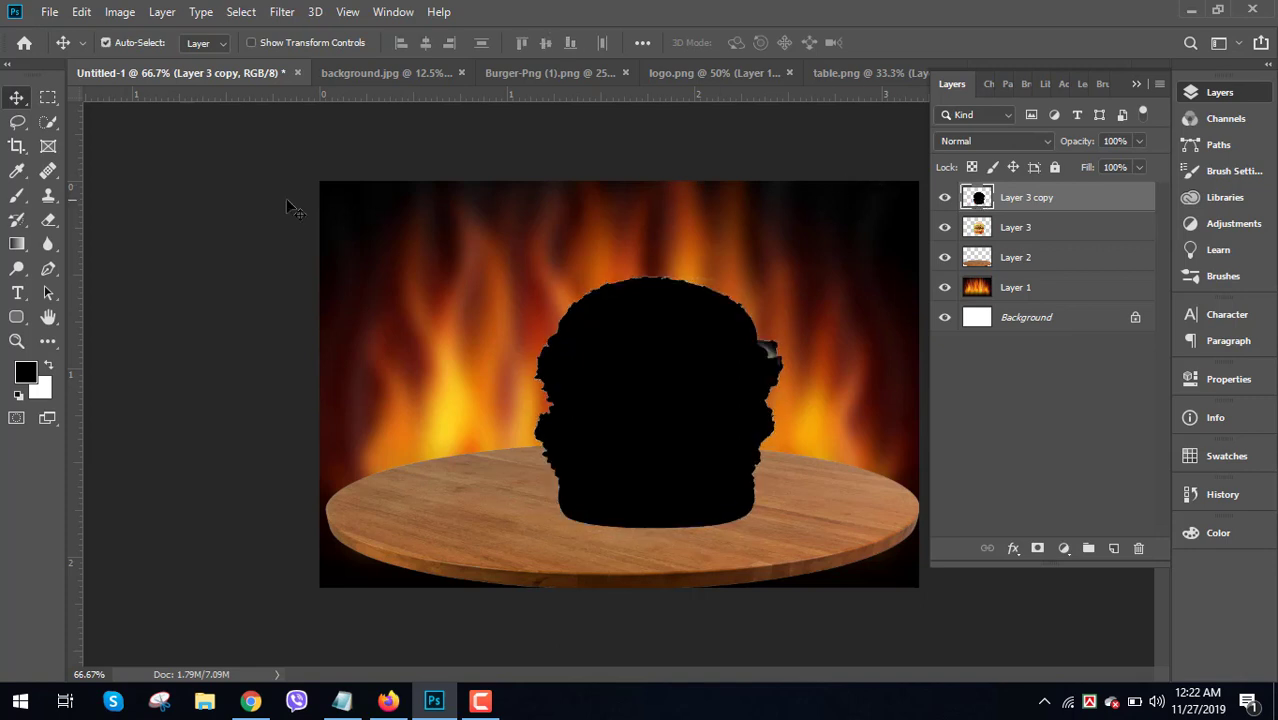
- Erase the black silhouette above the bottom bun and fade the remaining part with the Eraser at 60% opacity
click(48, 196)
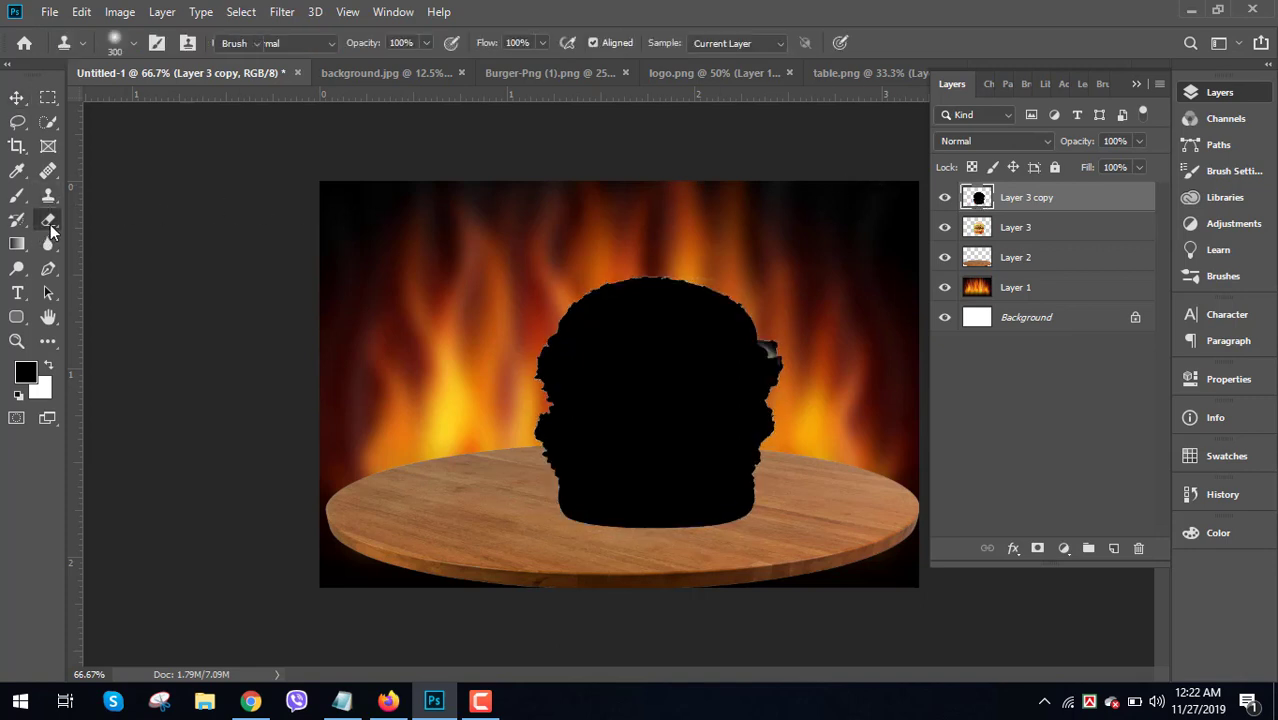
click(48, 220)
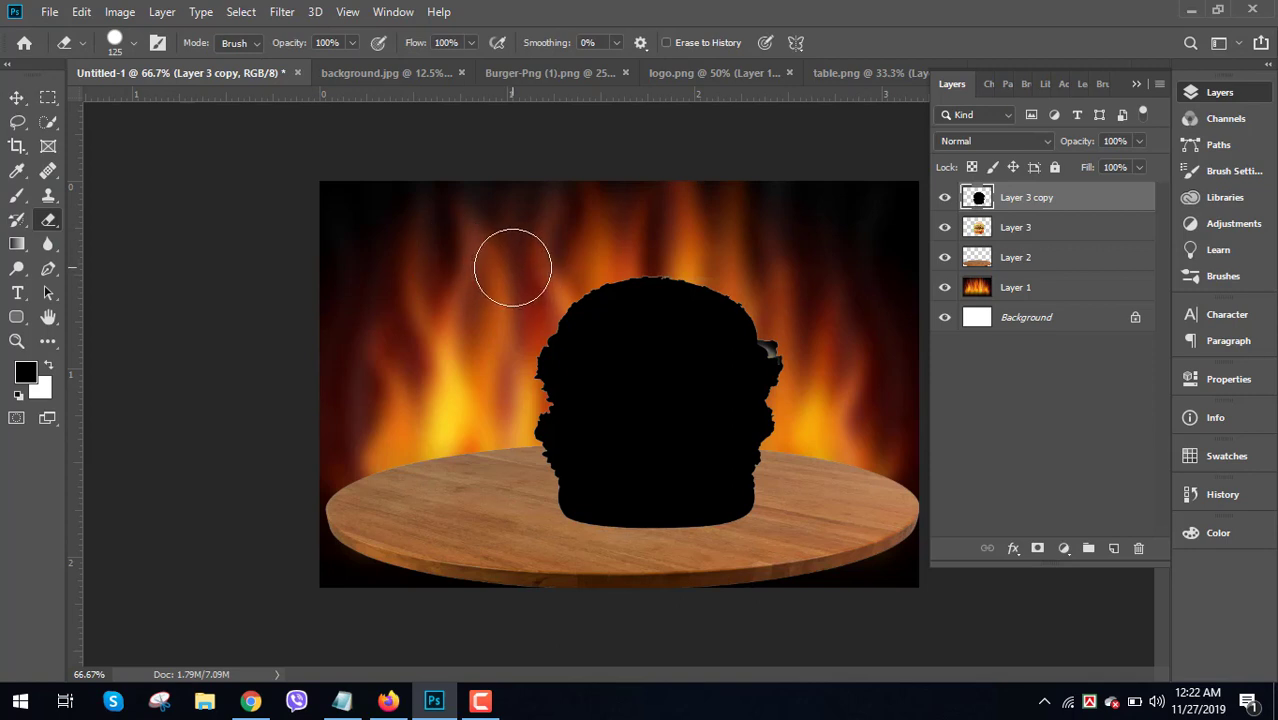
mouse_move(511, 266)
mouse_down()
mouse_move(745, 298)
mouse_move(774, 310)
mouse_move(784, 333)
mouse_move(771, 404)
mouse_move(739, 423)
mouse_move(547, 438)
mouse_move(525, 395)
mouse_move(570, 338)
mouse_move(719, 338)
mouse_move(699, 359)
mouse_move(574, 367)
mouse_move(755, 428)
mouse_move(640, 431)
mouse_move(593, 395)
mouse_up()
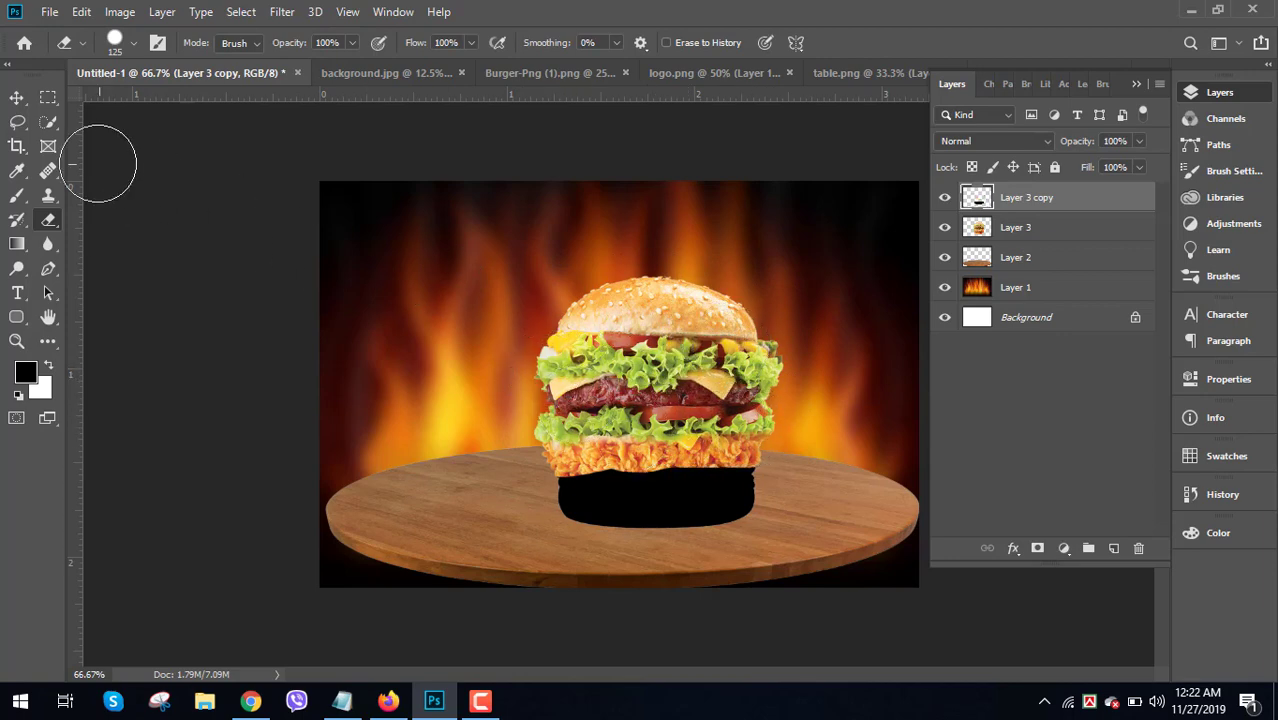
click(17, 99)
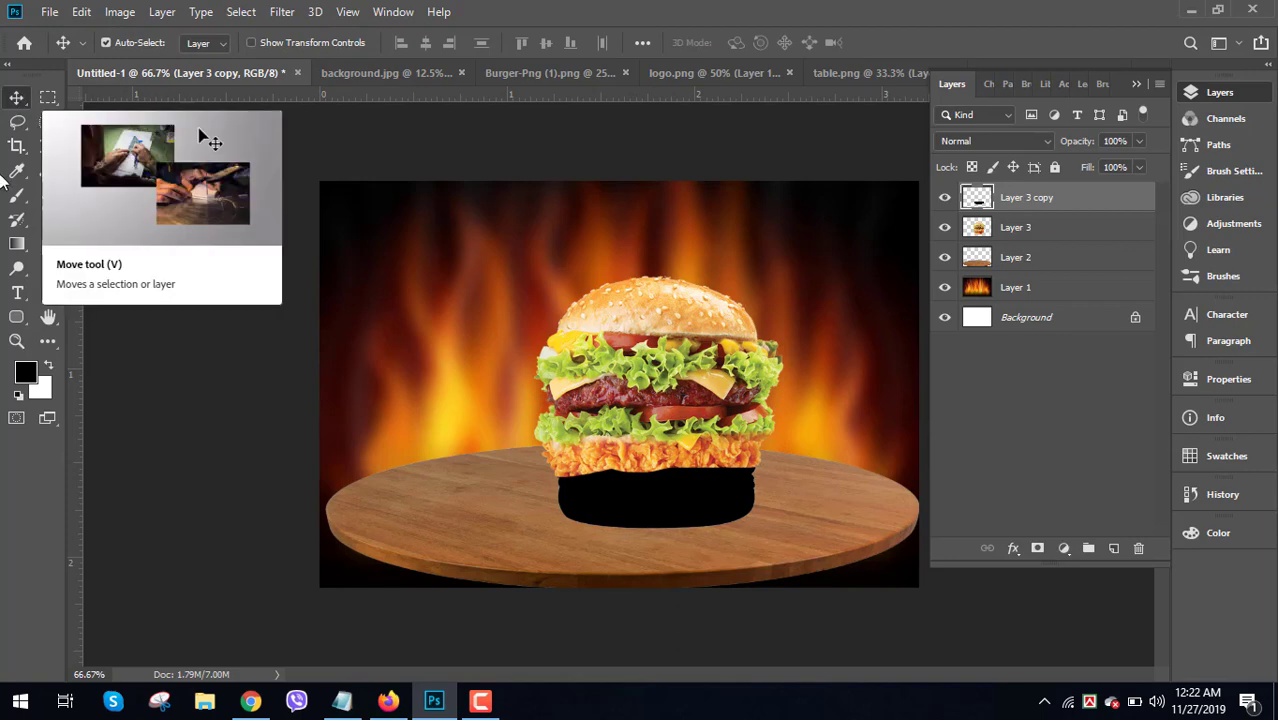
click(49, 221)
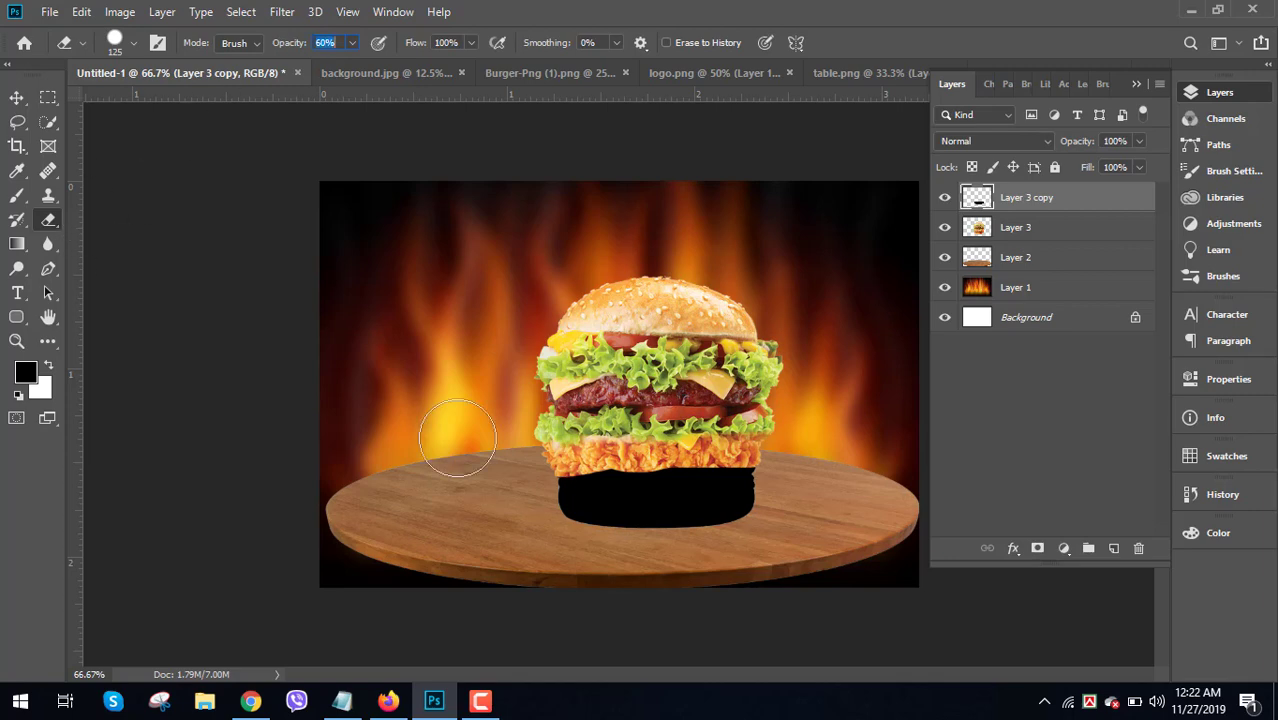
drag(542, 499, 749, 506)
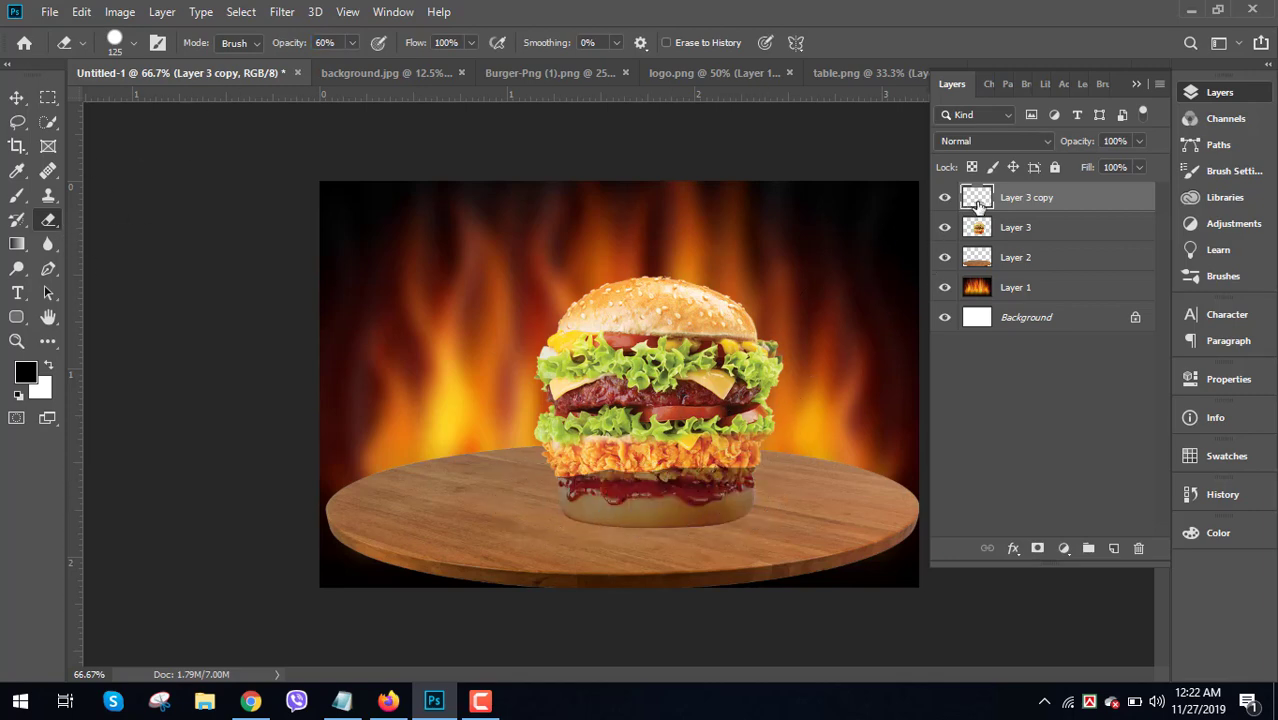
- Add a black (#000000) Drop Shadow to the Layer 3 copy silhouette
right_click(978, 203)
click(1003, 207)
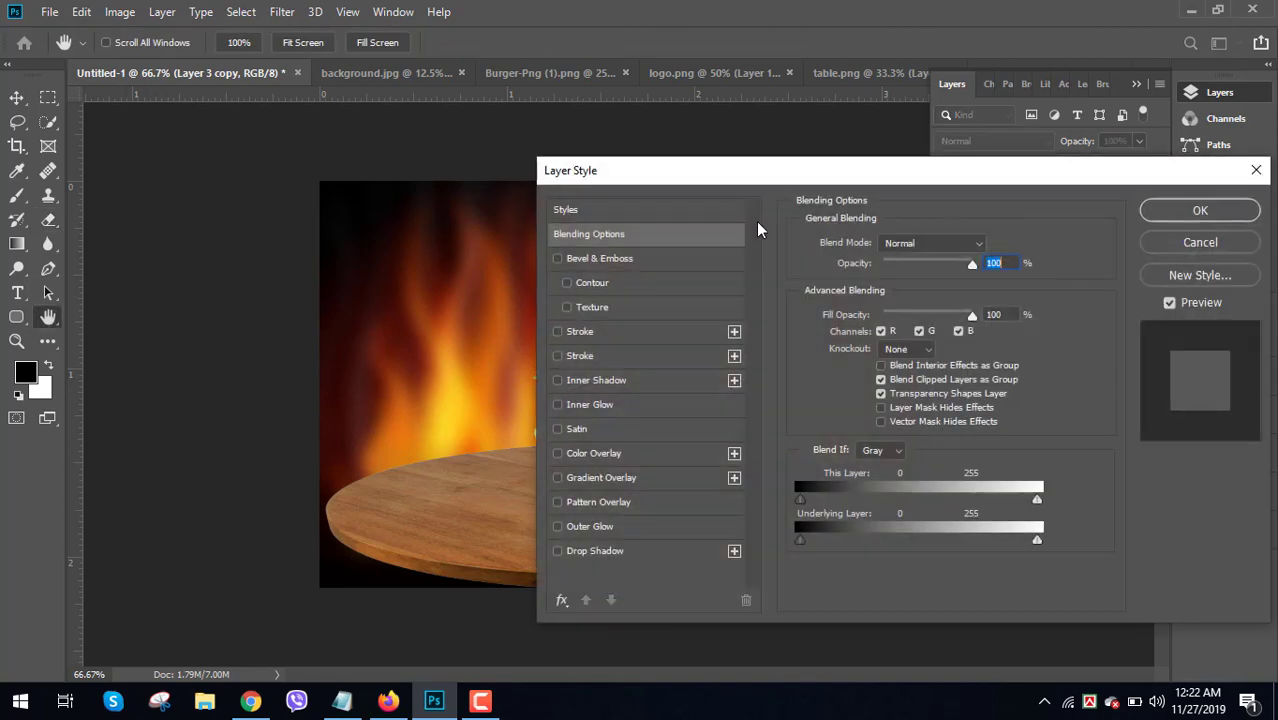
click(596, 551)
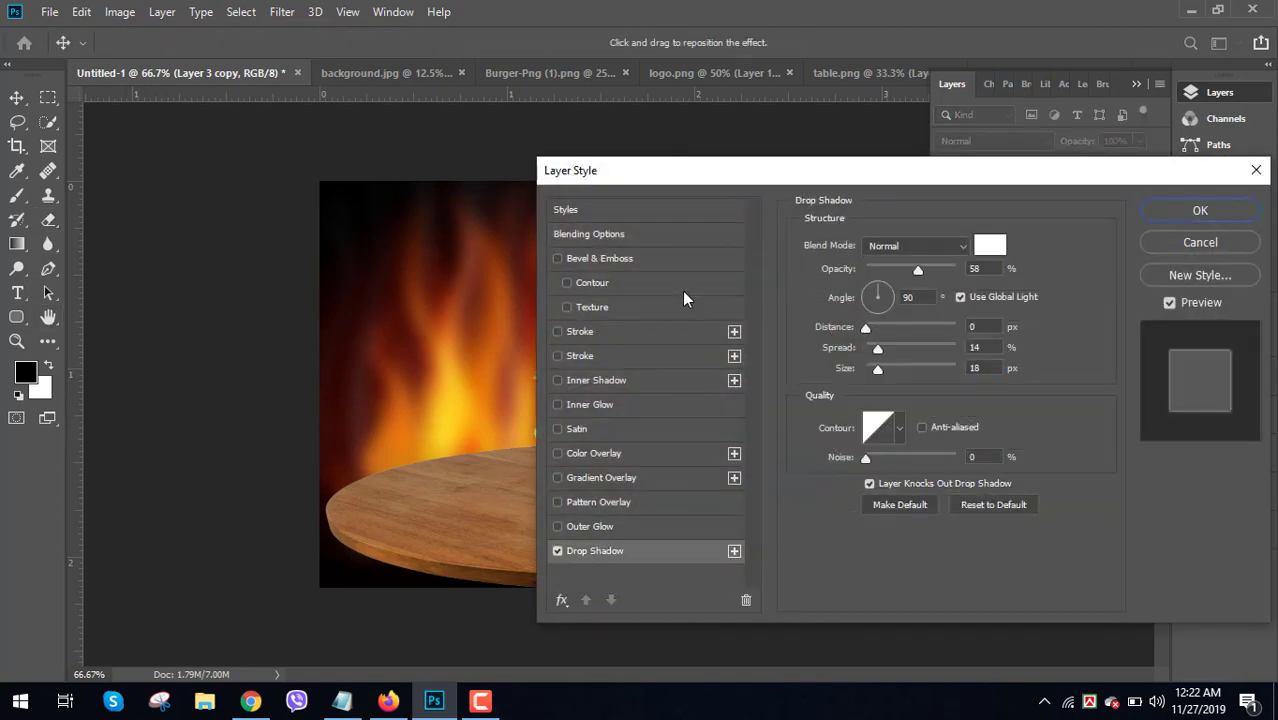
drag(801, 172, 1039, 160)
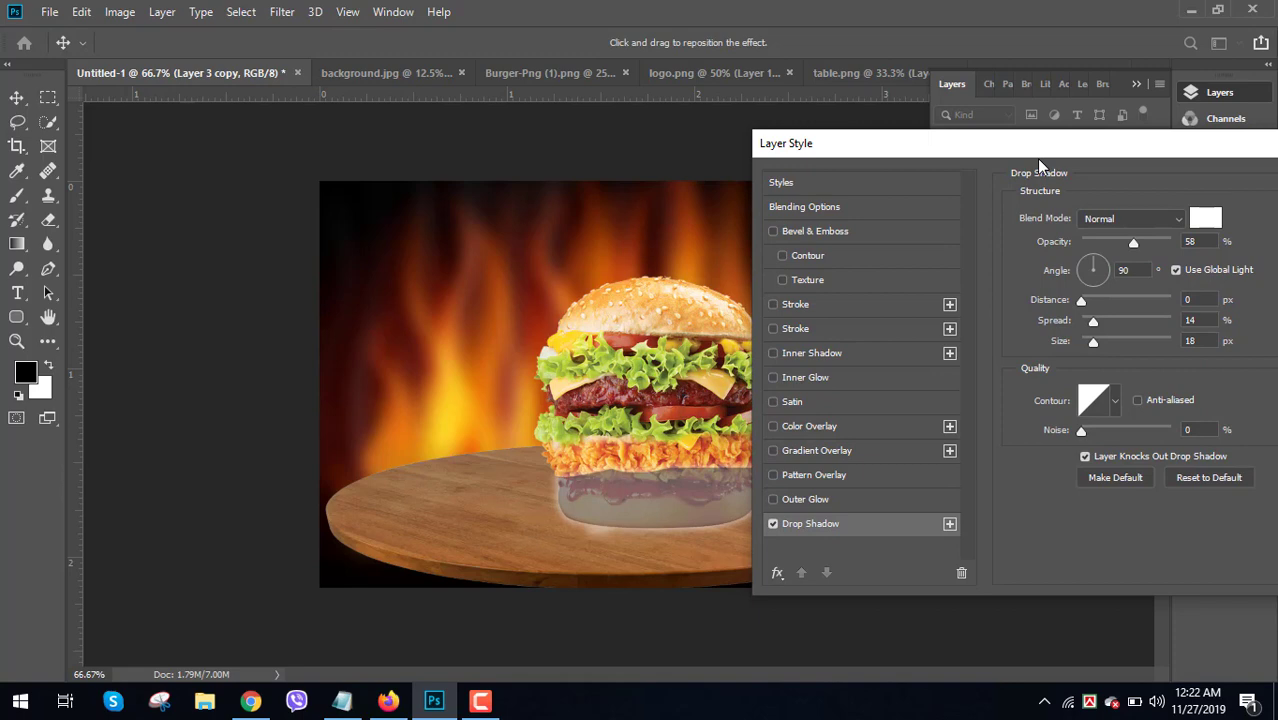
click(1203, 220)
drag(770, 365, 782, 572)
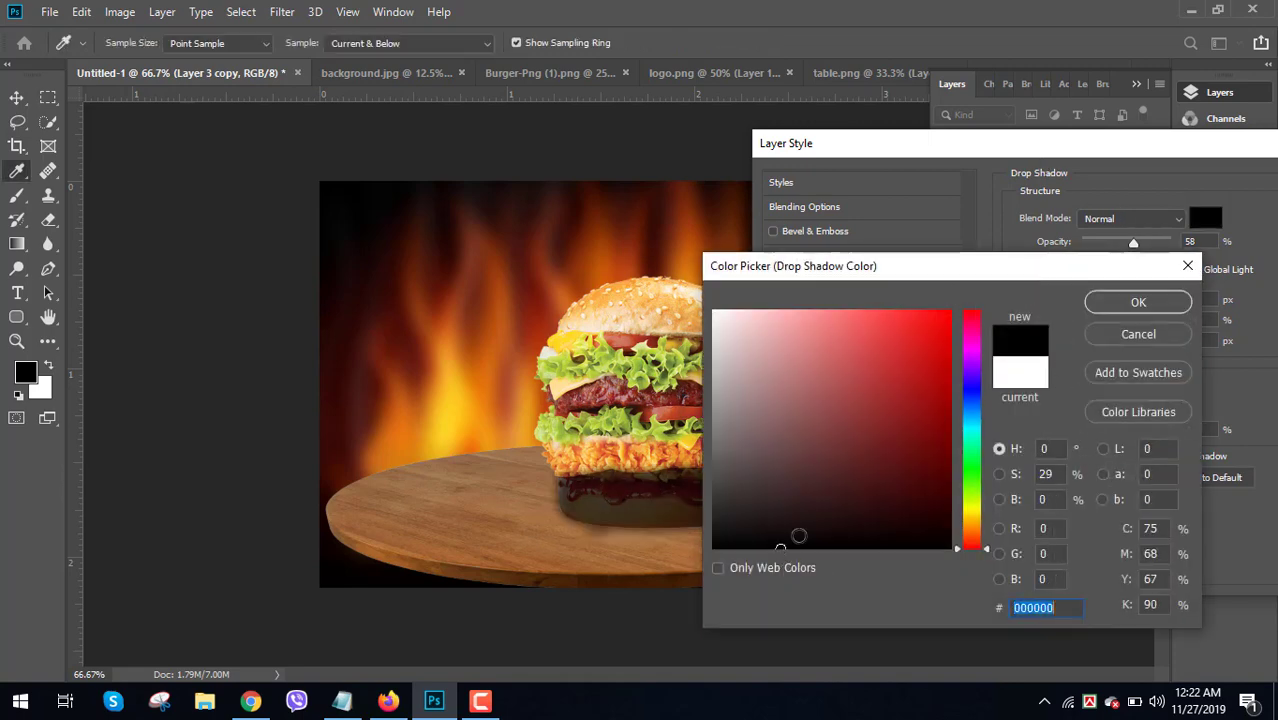
click(1150, 310)
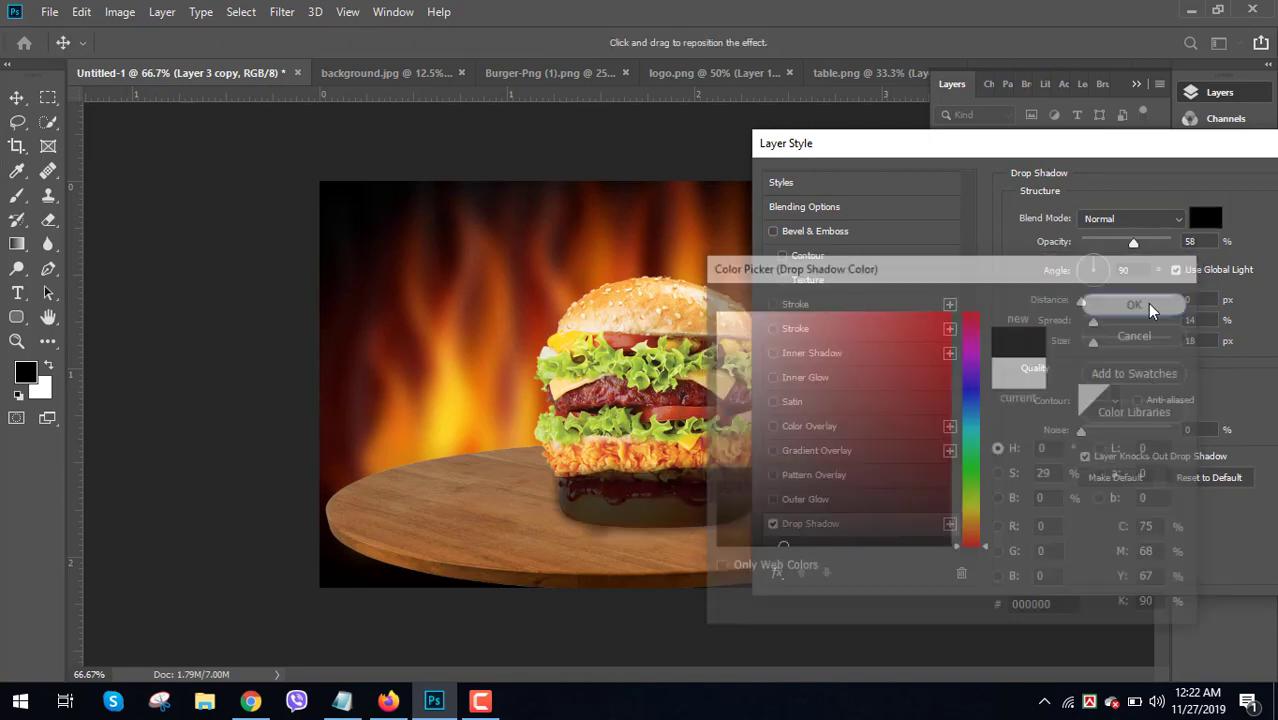
drag(1143, 150, 912, 145)
click(1100, 172)
key(e)
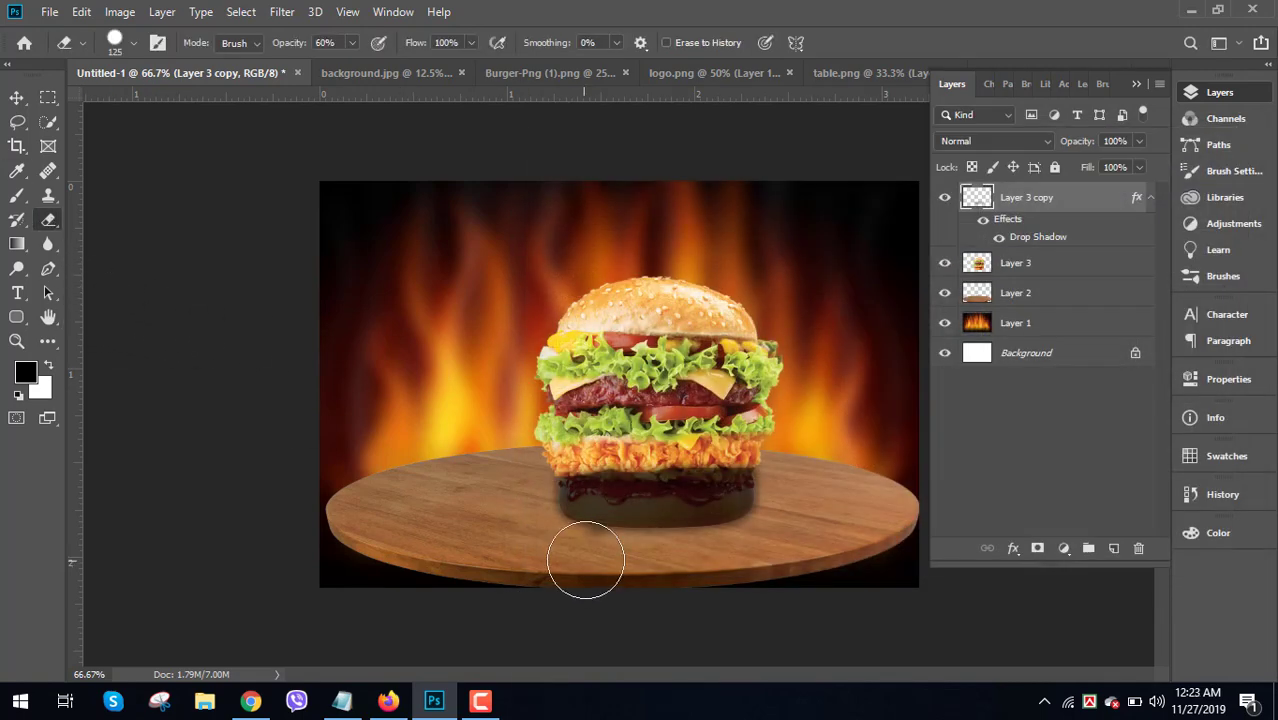
- Place the burger layer above its shadow layer and nudge the shadow vertically under the bun
click(17, 97)
drag(1031, 268, 1027, 194)
click(1018, 240)
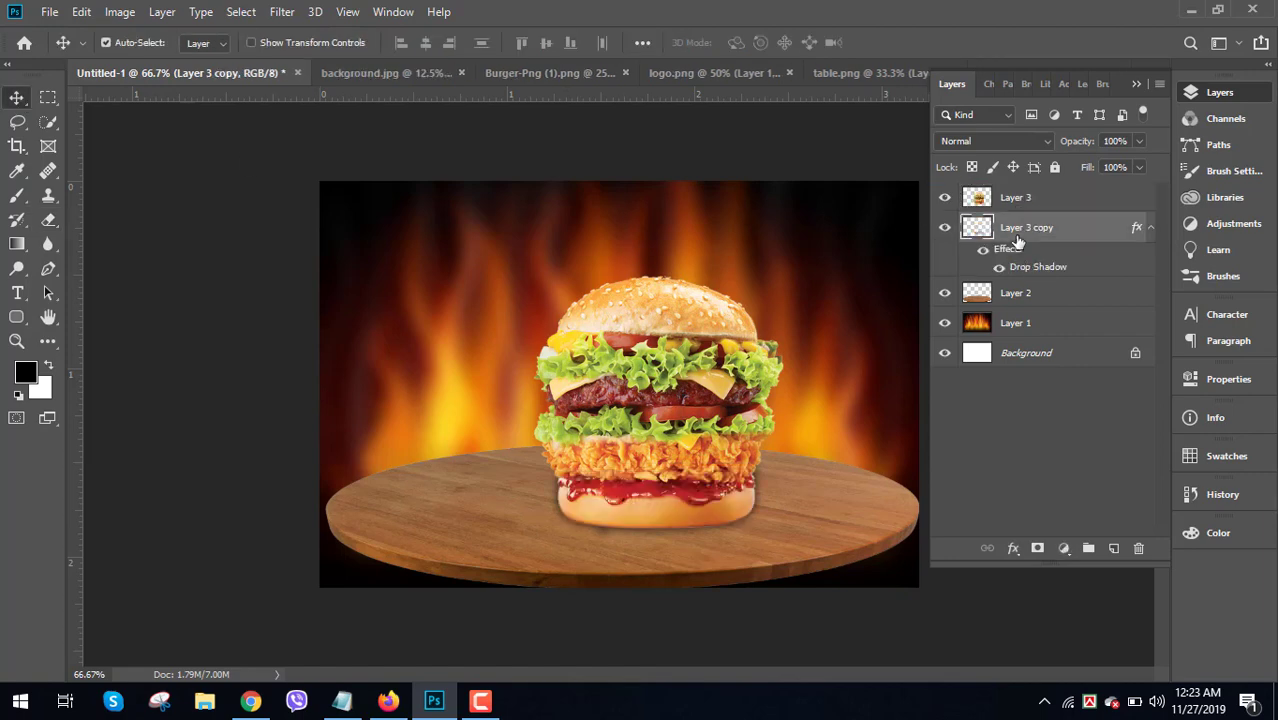
key(Down)
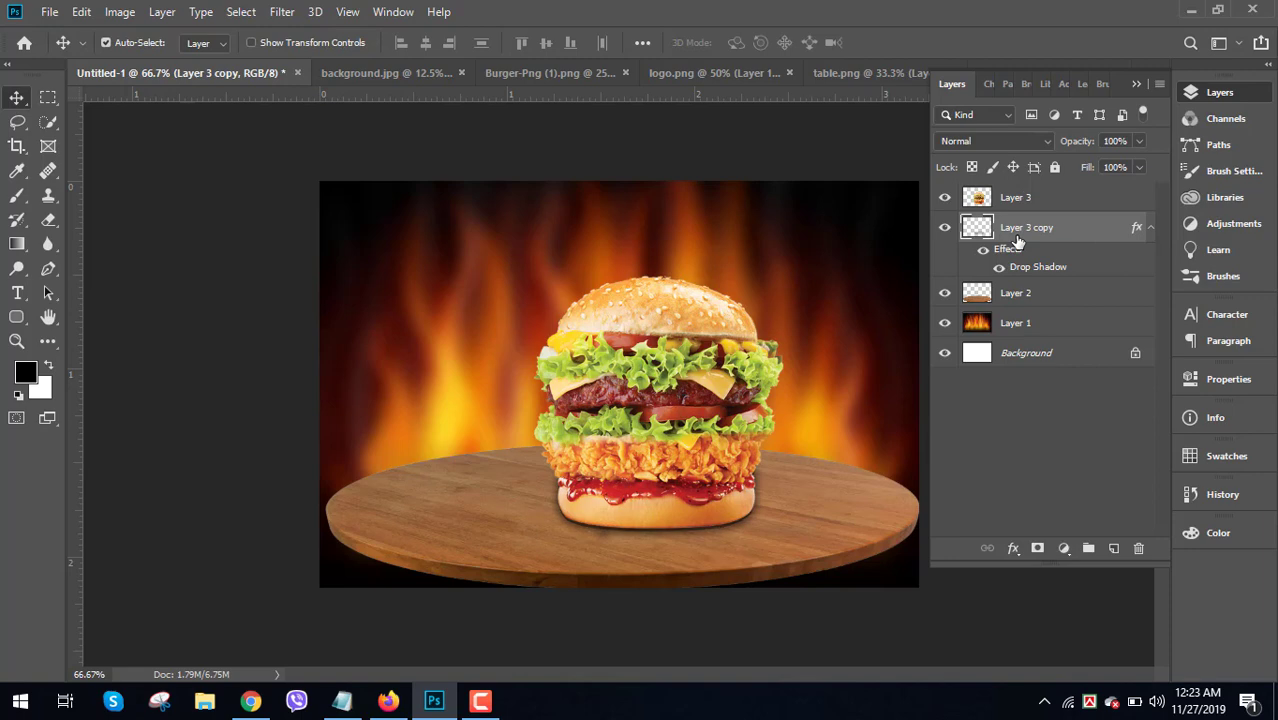
key(Up)
key(Up)
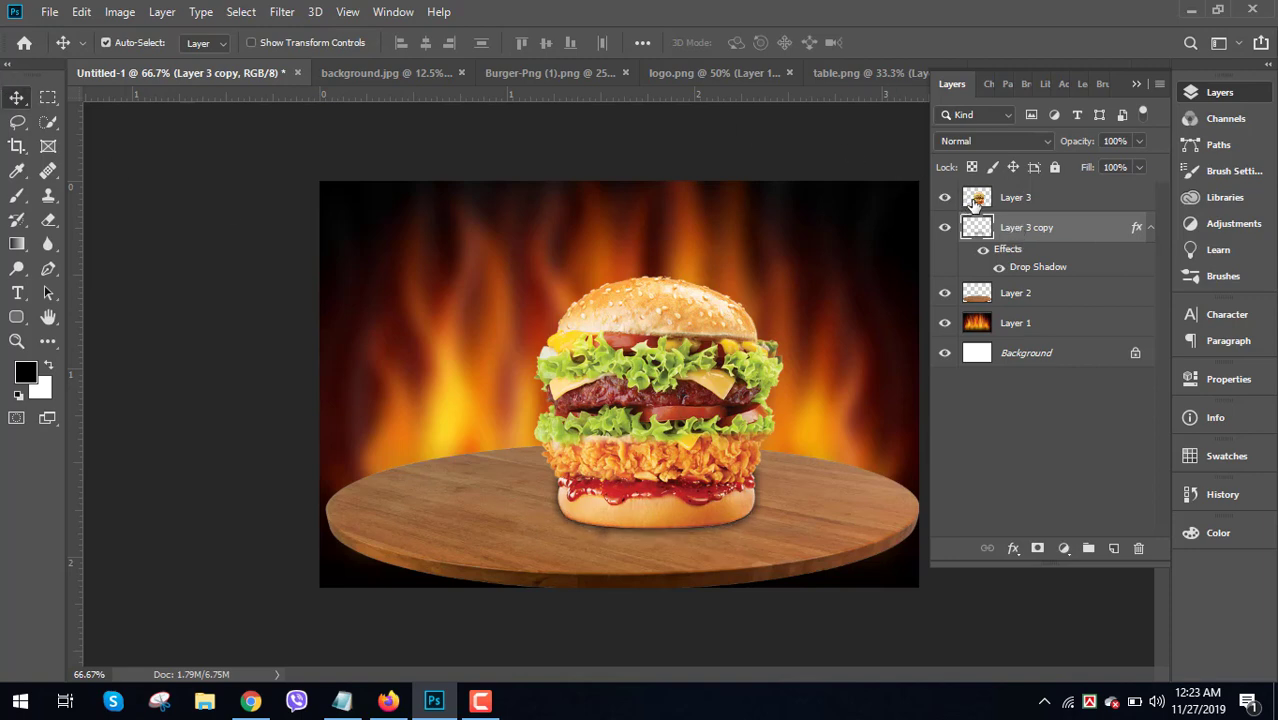
- Duplicate the burger together with its shadow layer and place the copy to the right and slightly lower, overlapping the first burger
shift+click(975, 203)
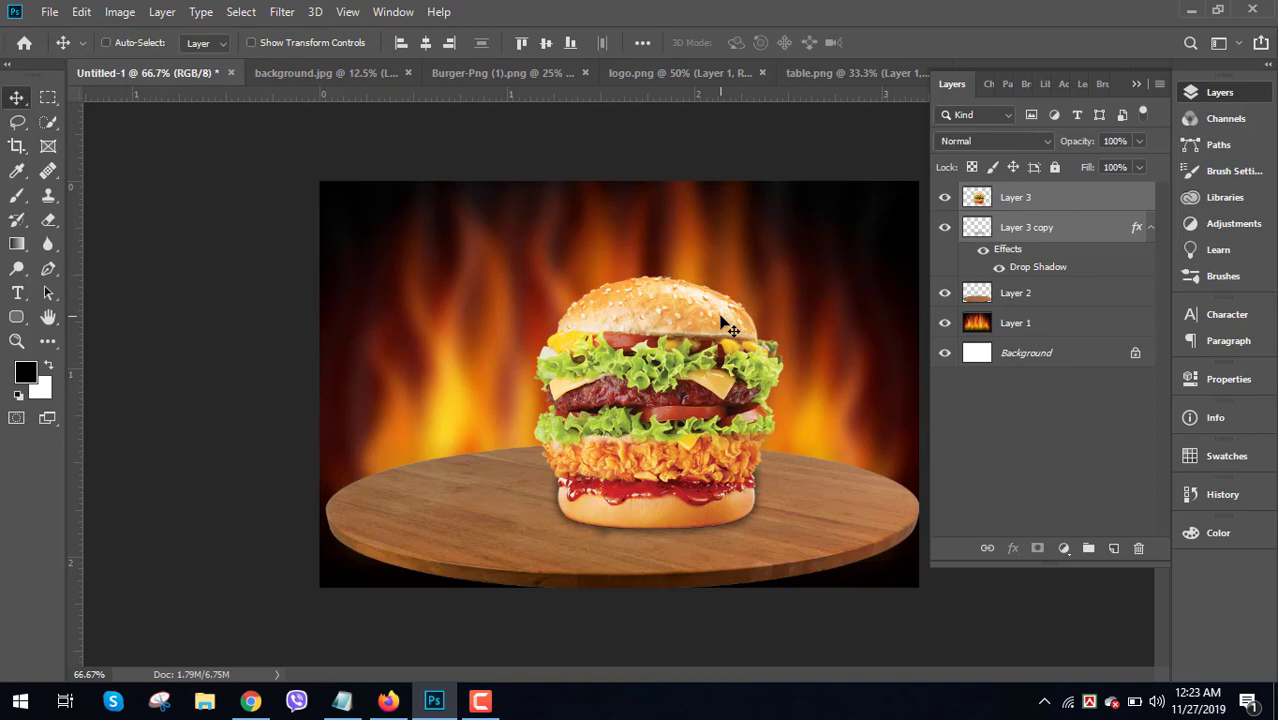
key(ctrl)
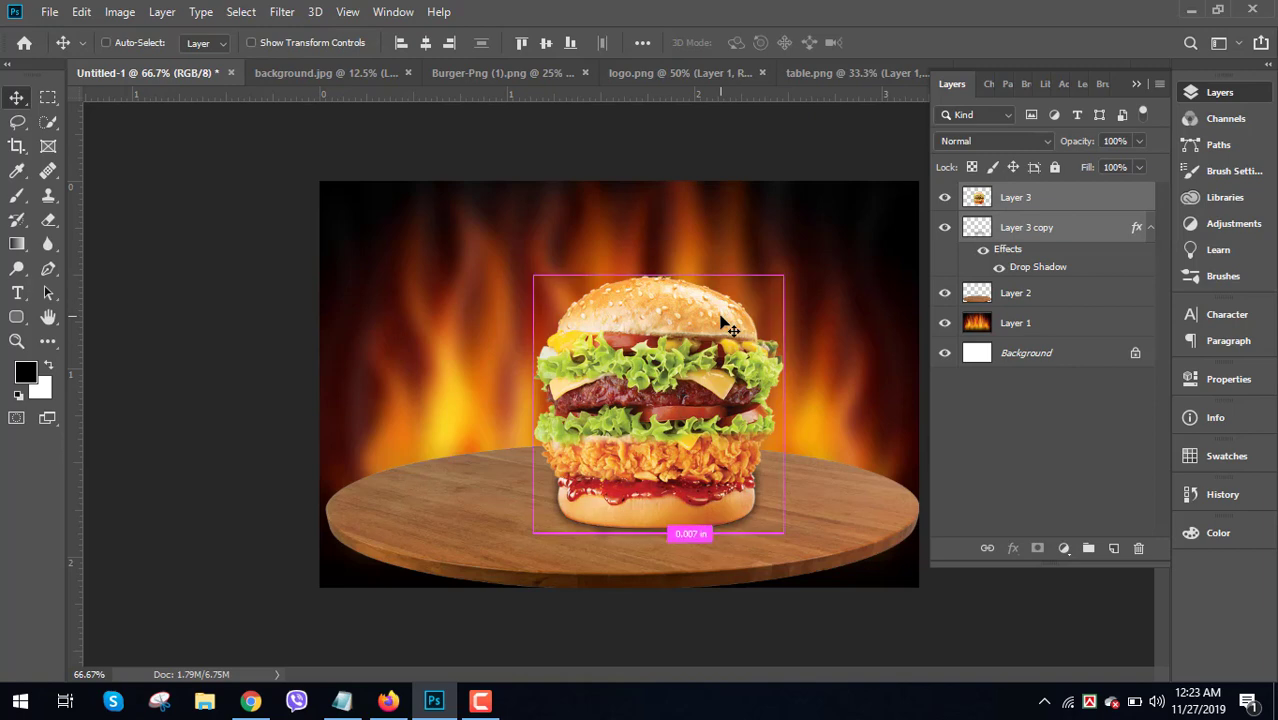
drag(726, 326, 751, 378)
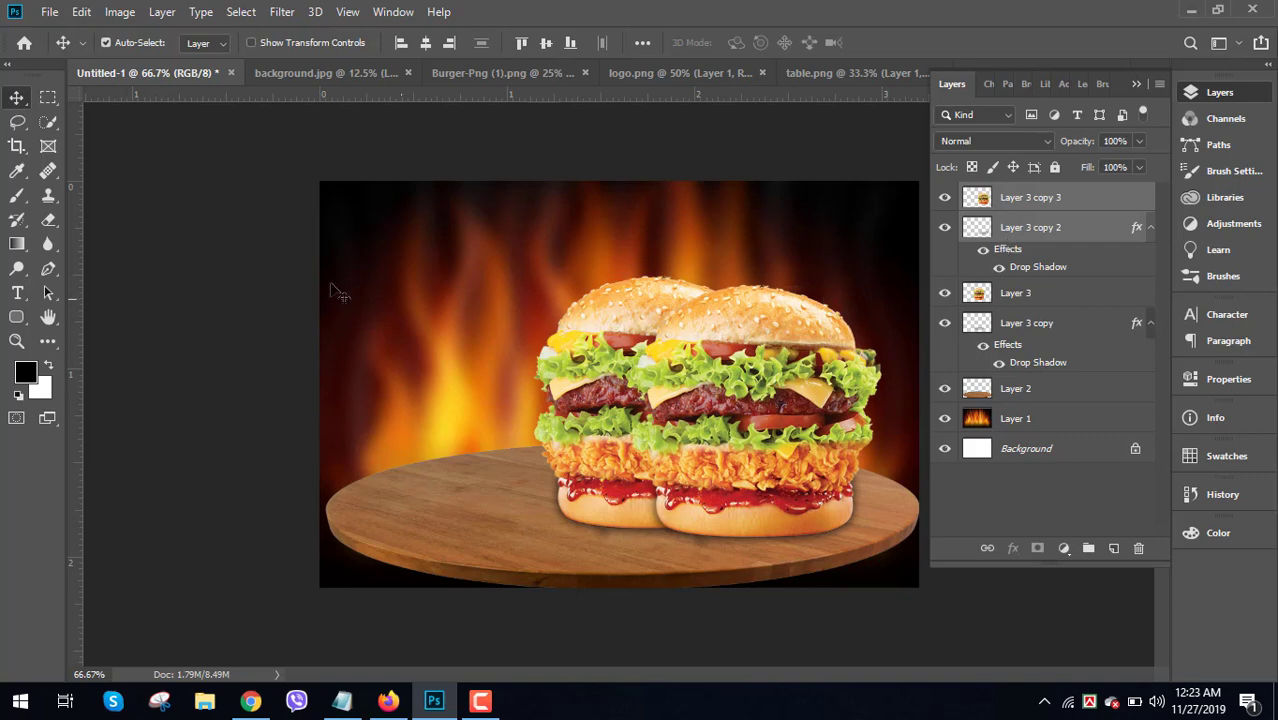
click(1035, 229)
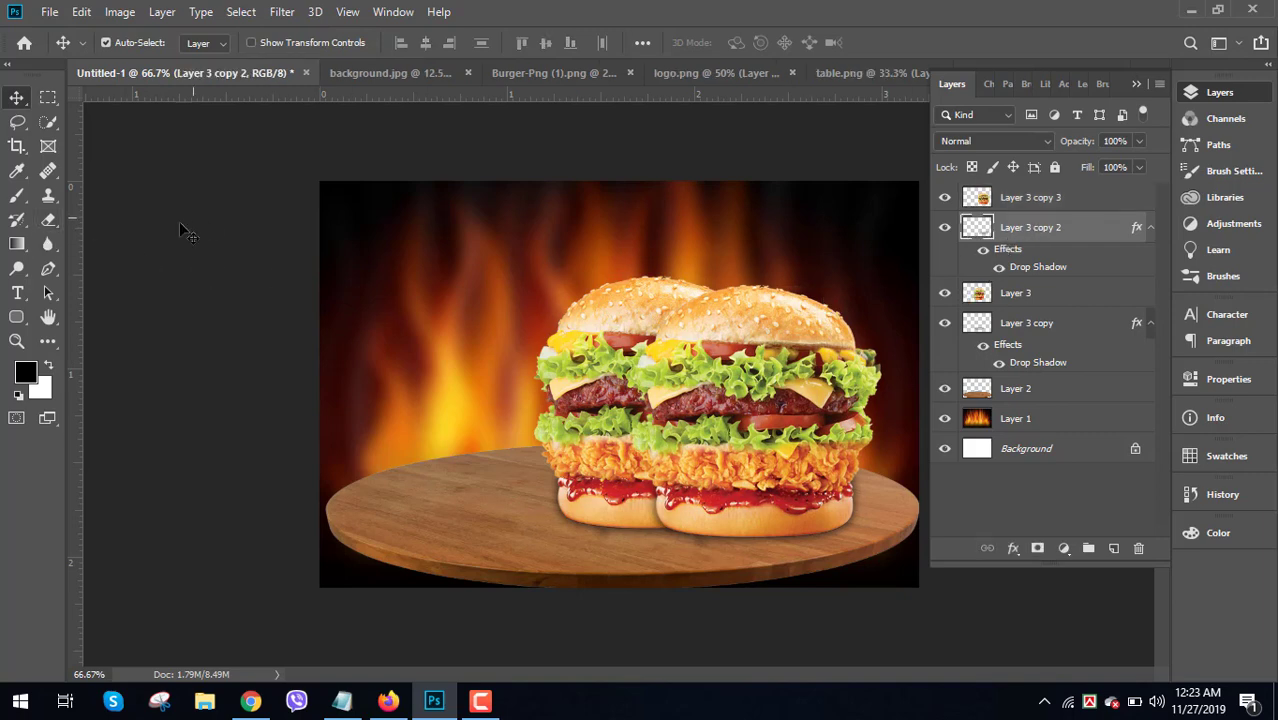
click(48, 219)
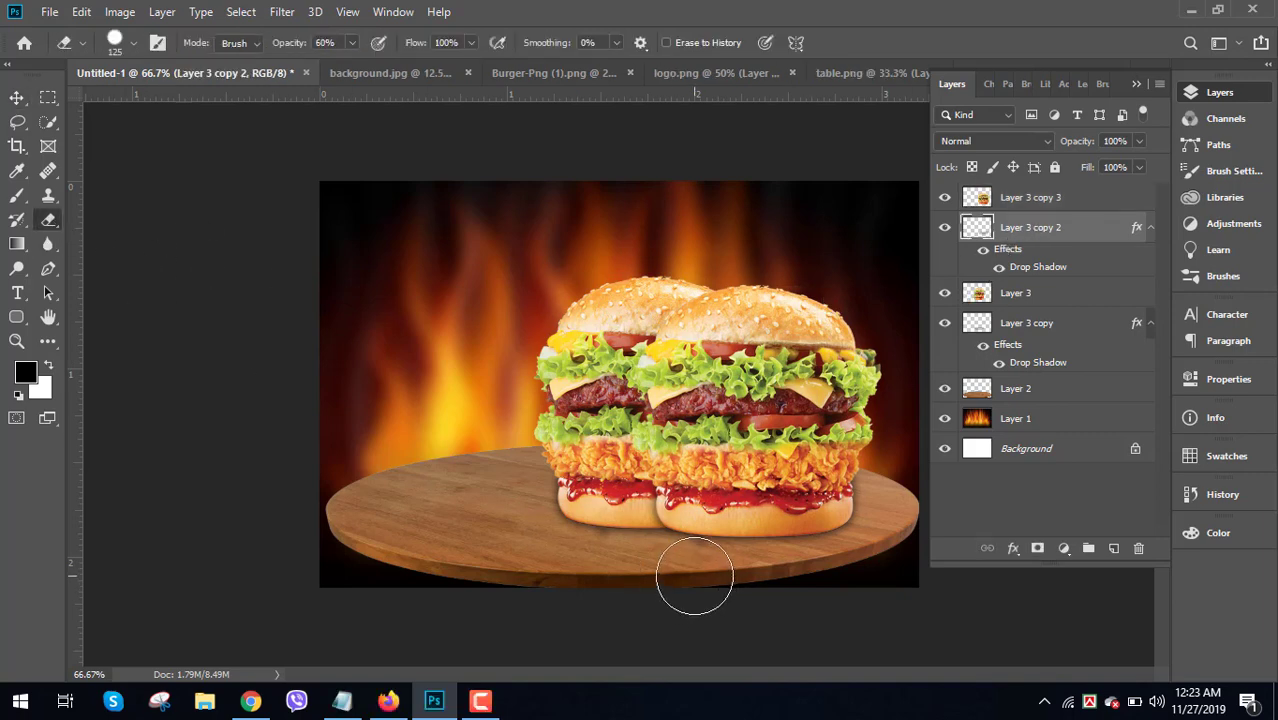
click(17, 97)
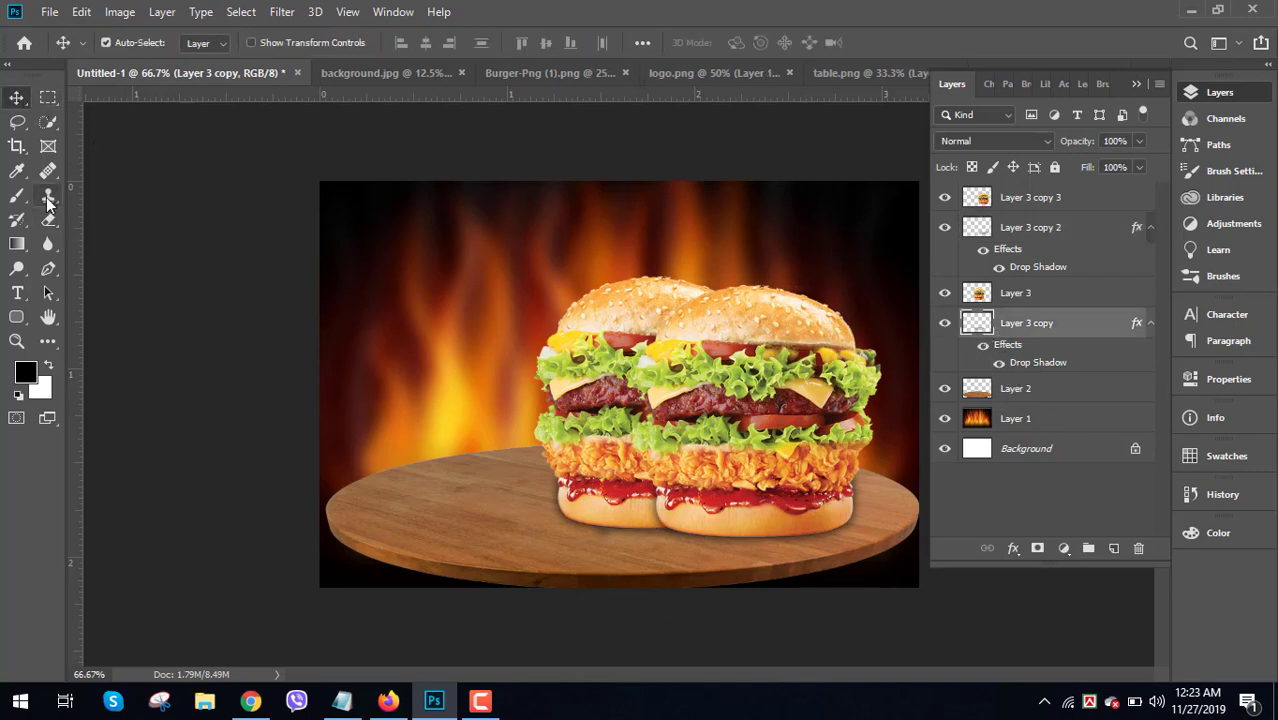
click(48, 199)
click(49, 221)
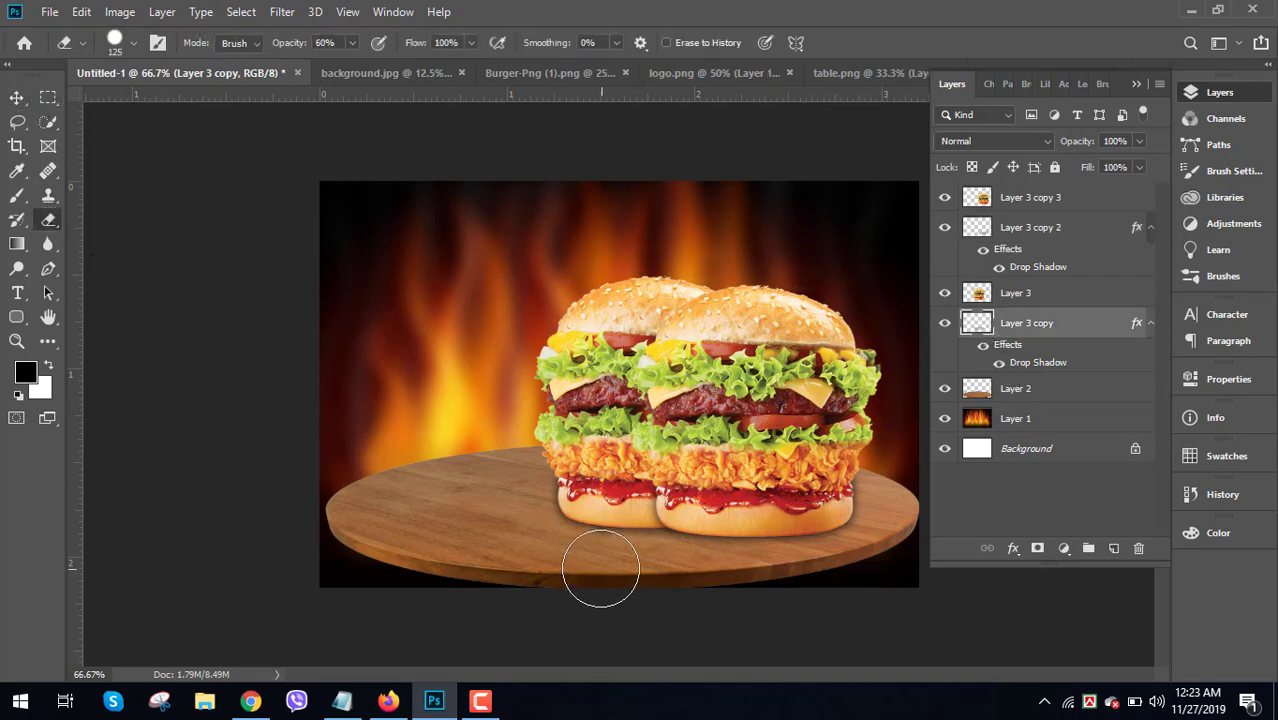
click(18, 98)
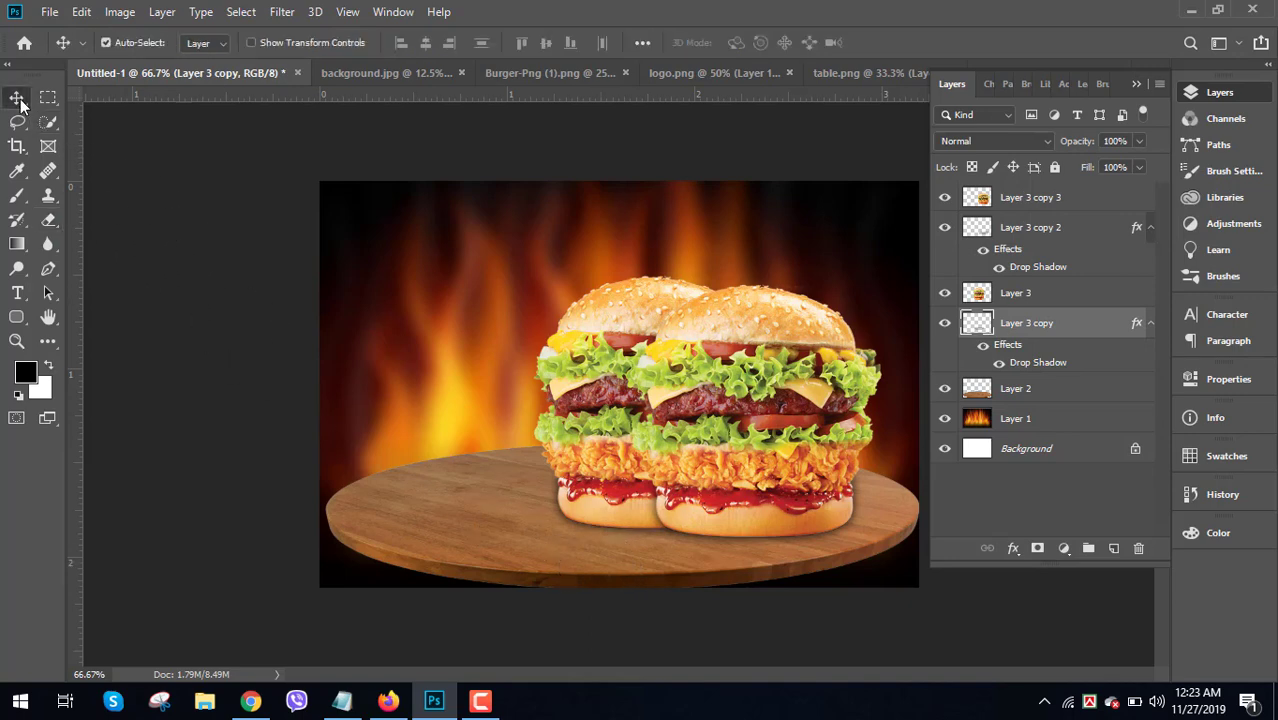
- Copy the Burger King logo from logo.png onto the left part of the Untitled-1 composition
click(1134, 85)
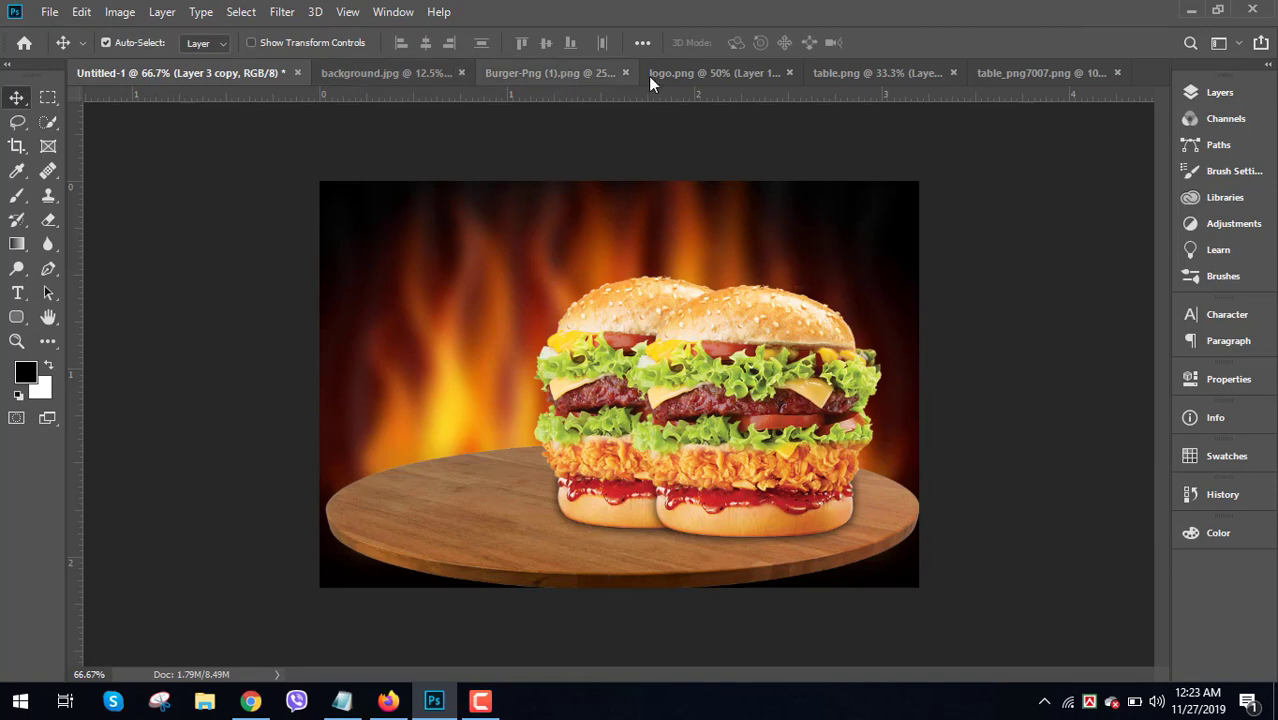
click(701, 79)
drag(636, 300, 437, 283)
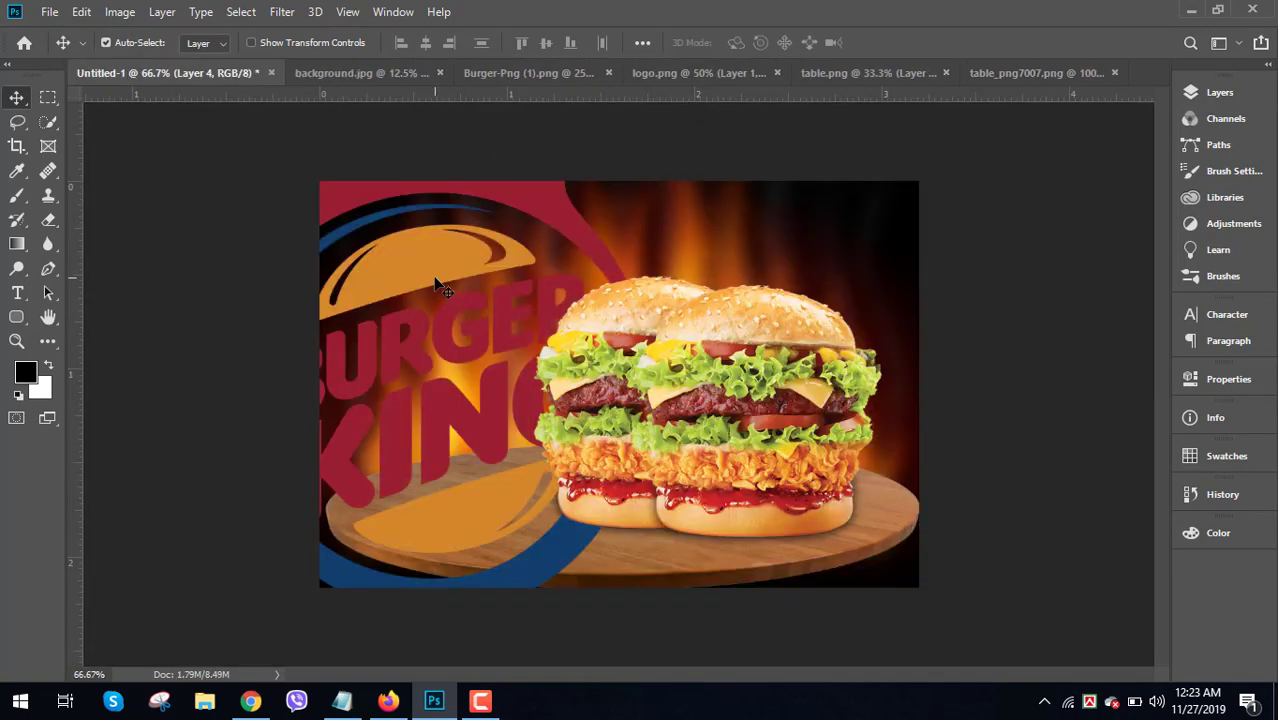
- Scale the Burger King logo down to a small emblem and place it in the upper-left corner of the composition
key(ctrl)
key(ctrl+t)
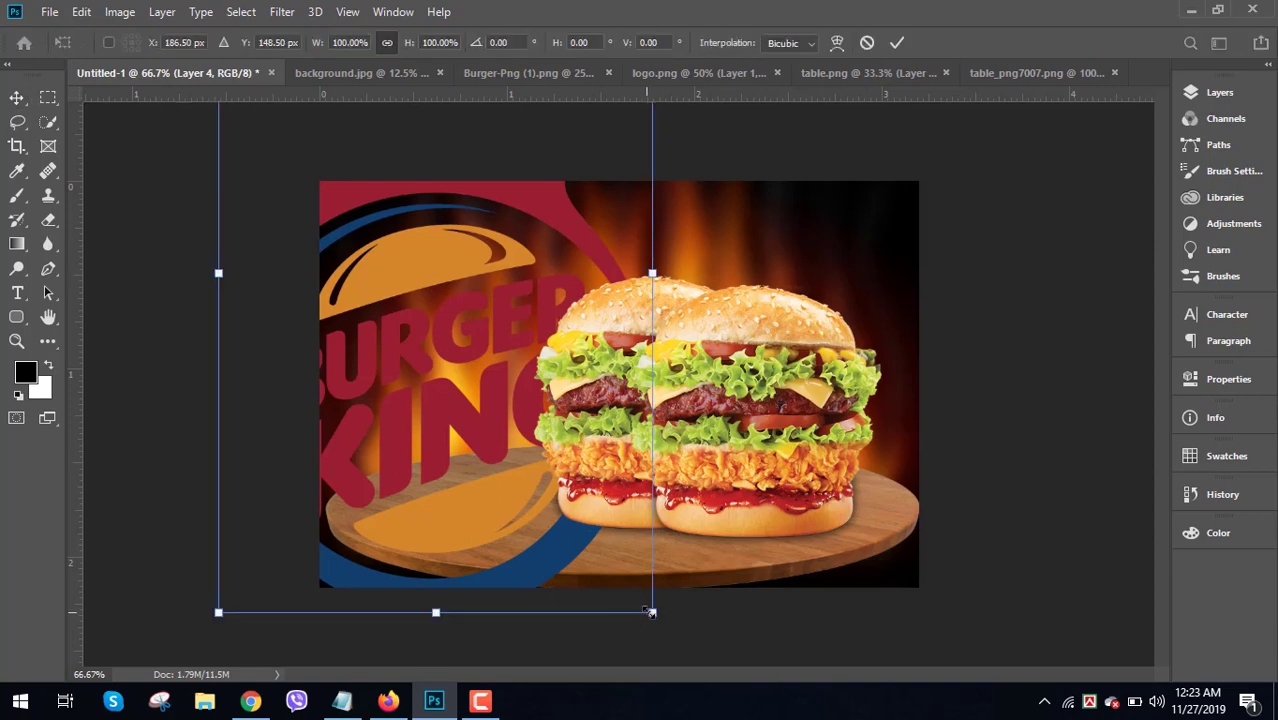
drag(651, 612, 446, 359)
drag(447, 260, 383, 237)
drag(409, 316, 393, 288)
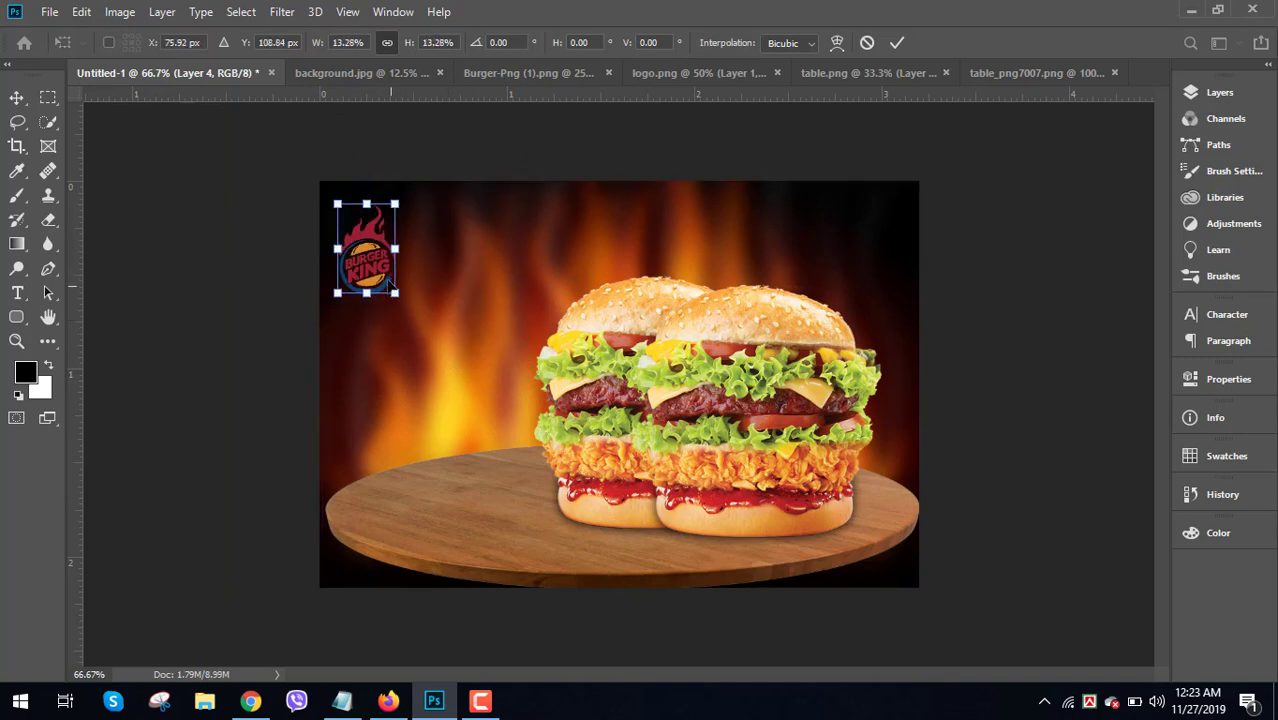
drag(379, 238, 382, 228)
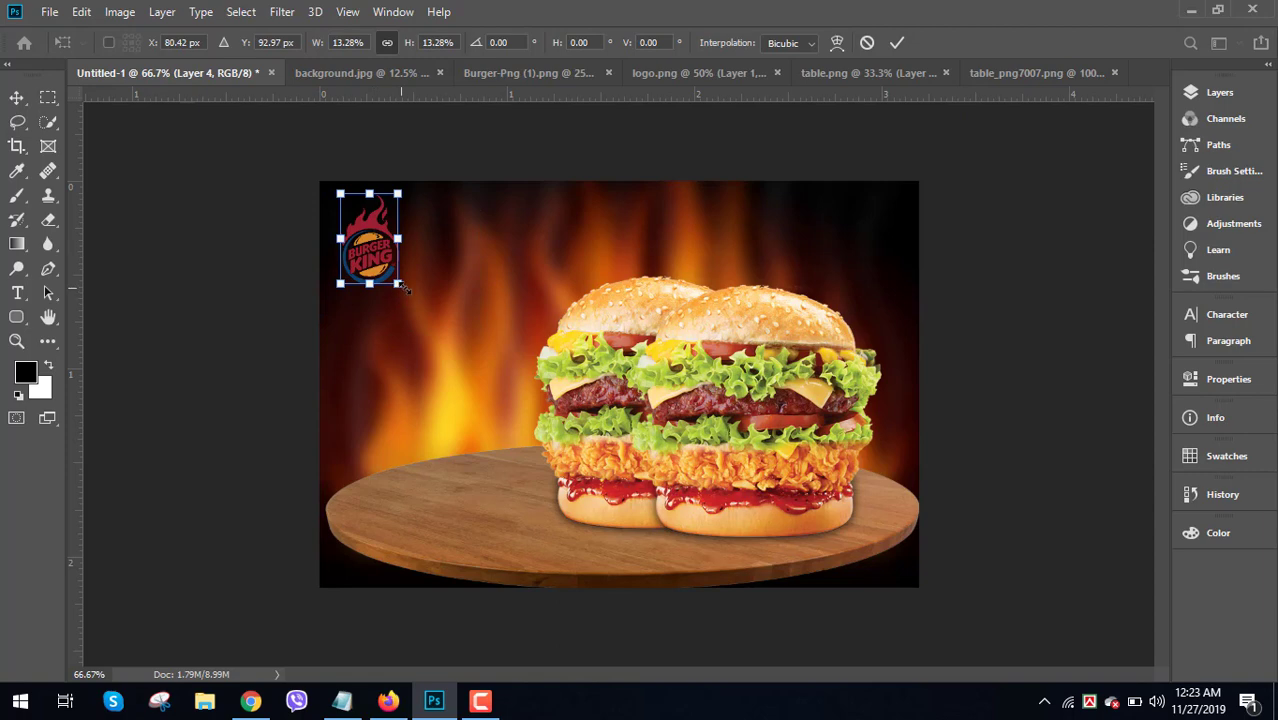
drag(403, 287, 406, 292)
click(16, 98)
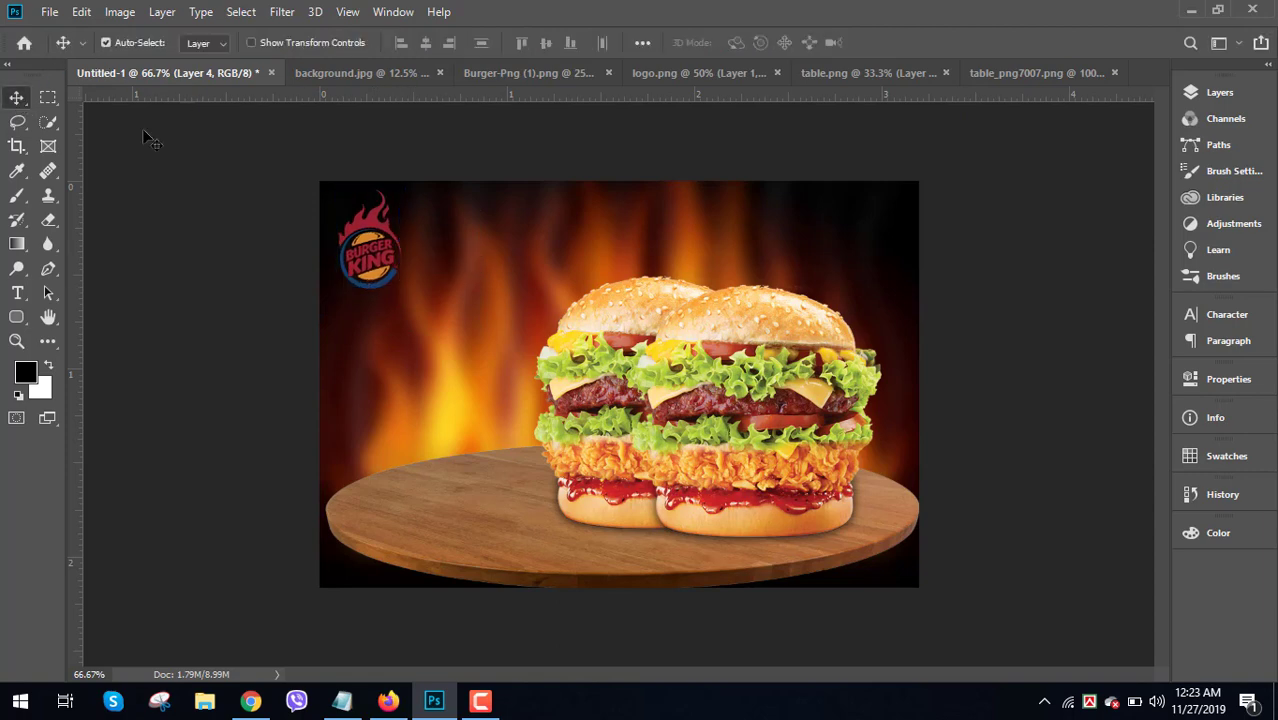
- Move Layer 4 with the logo to the top of the layer stack and give it a white (#ffffff) Drop Shadow with 31% spread
click(1212, 92)
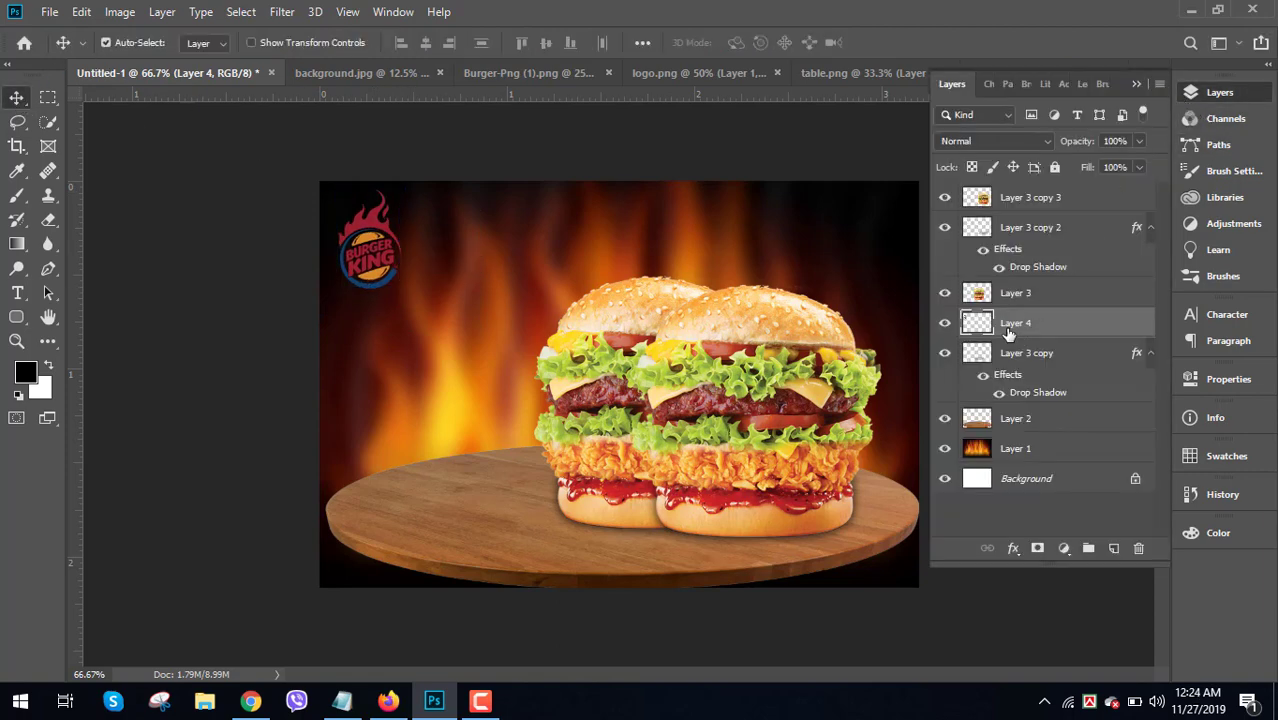
drag(1008, 334, 978, 206)
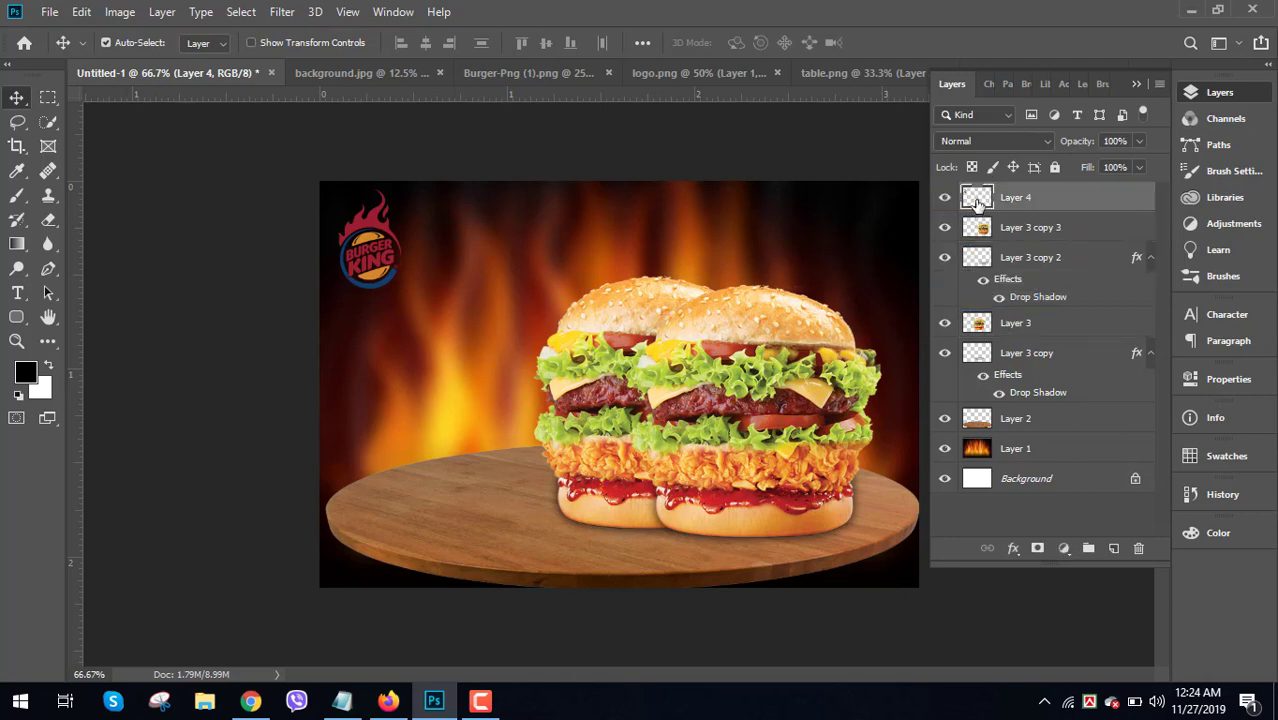
right_click(978, 203)
click(1009, 206)
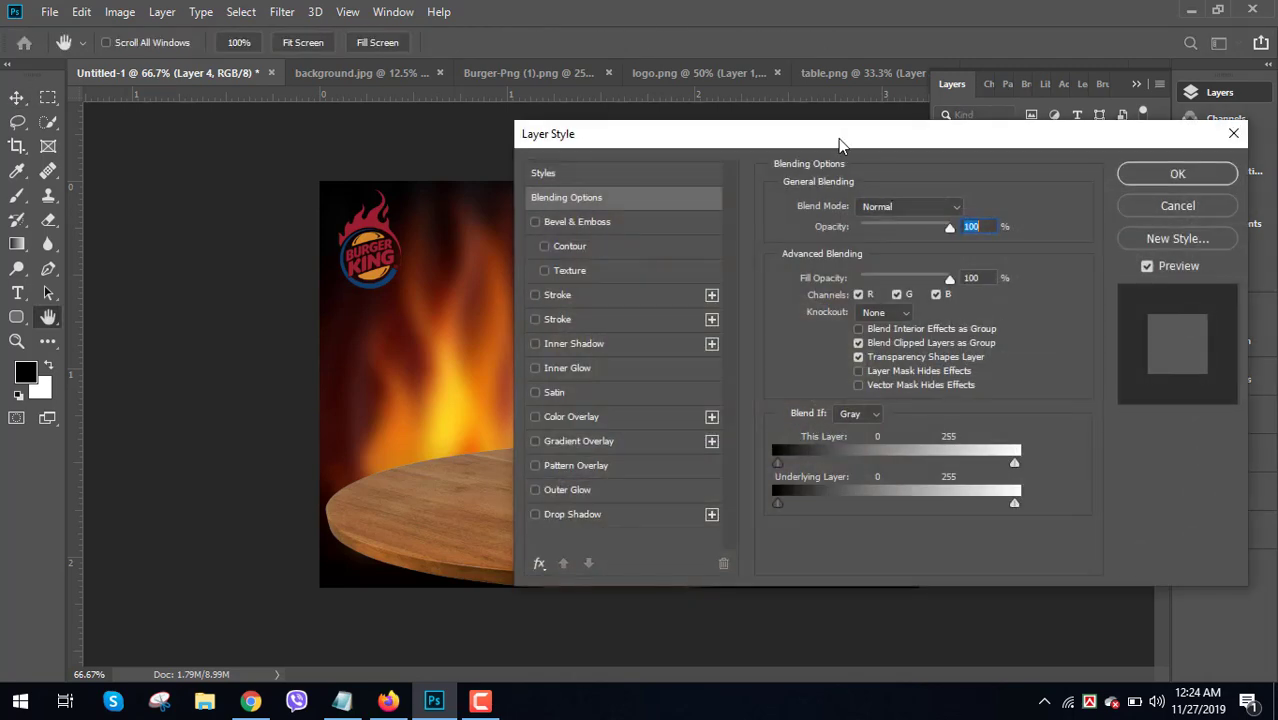
drag(840, 145, 940, 122)
click(681, 496)
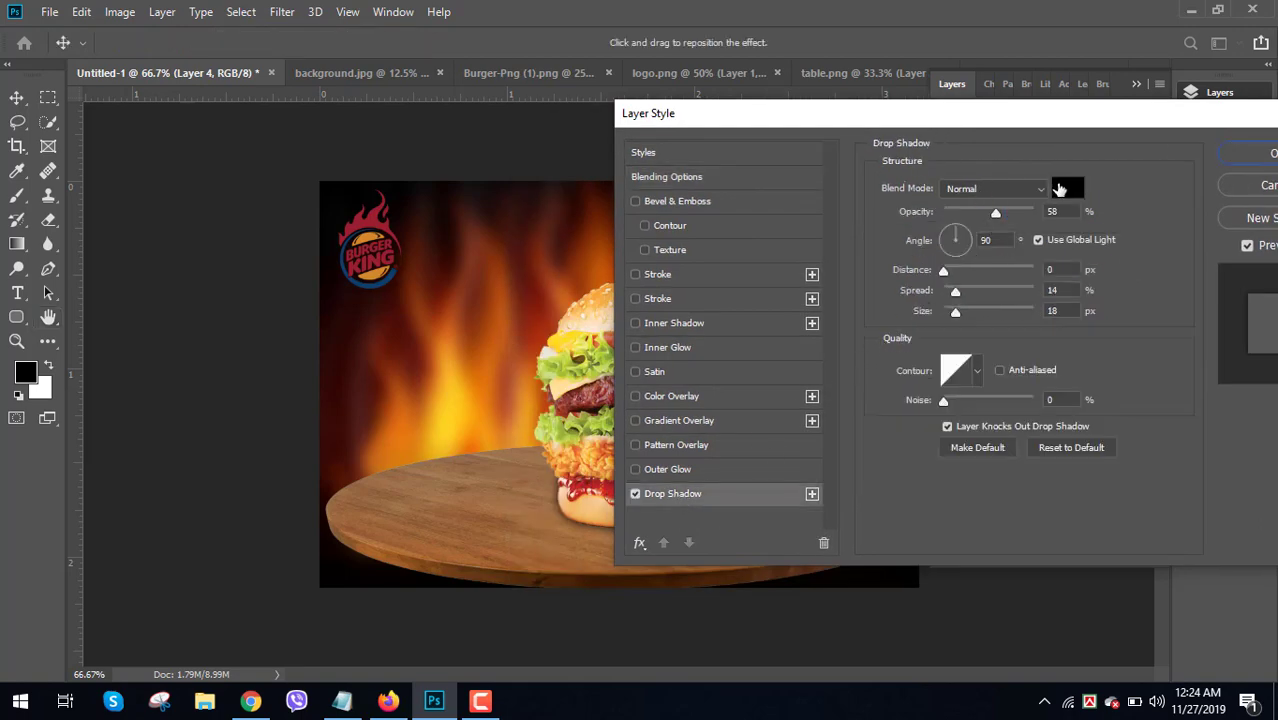
click(1066, 188)
click(712, 311)
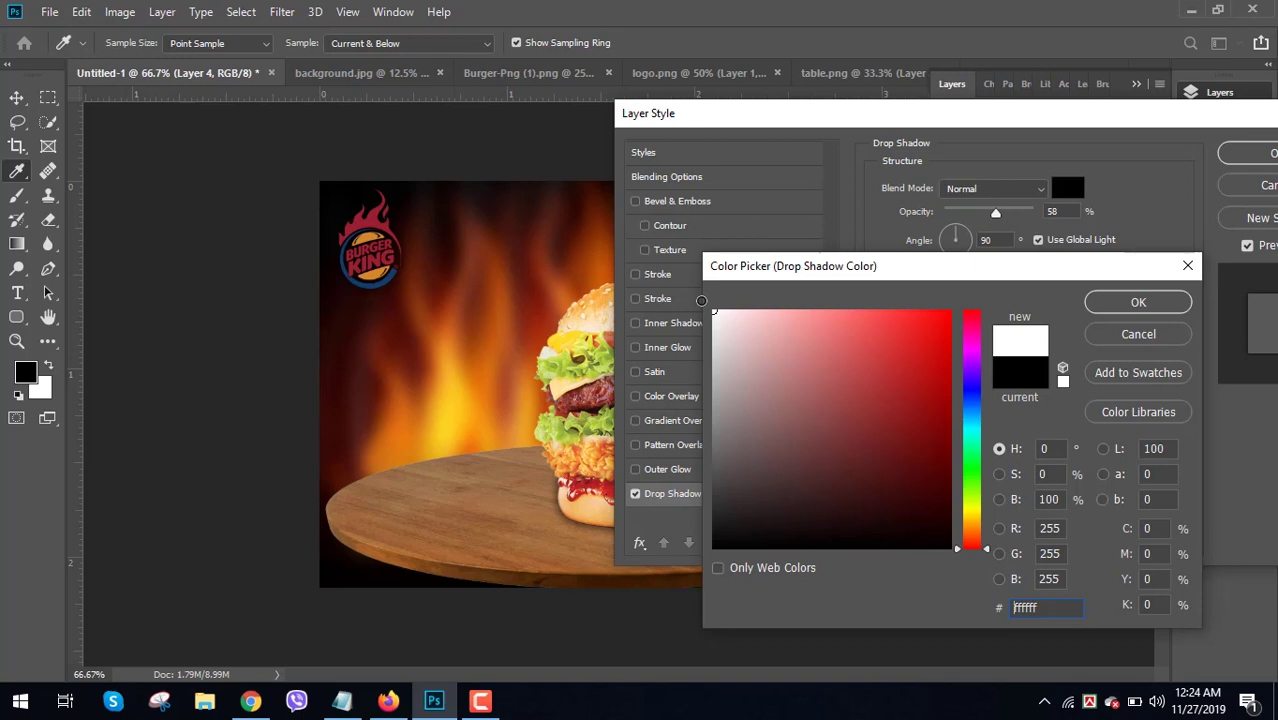
click(1136, 302)
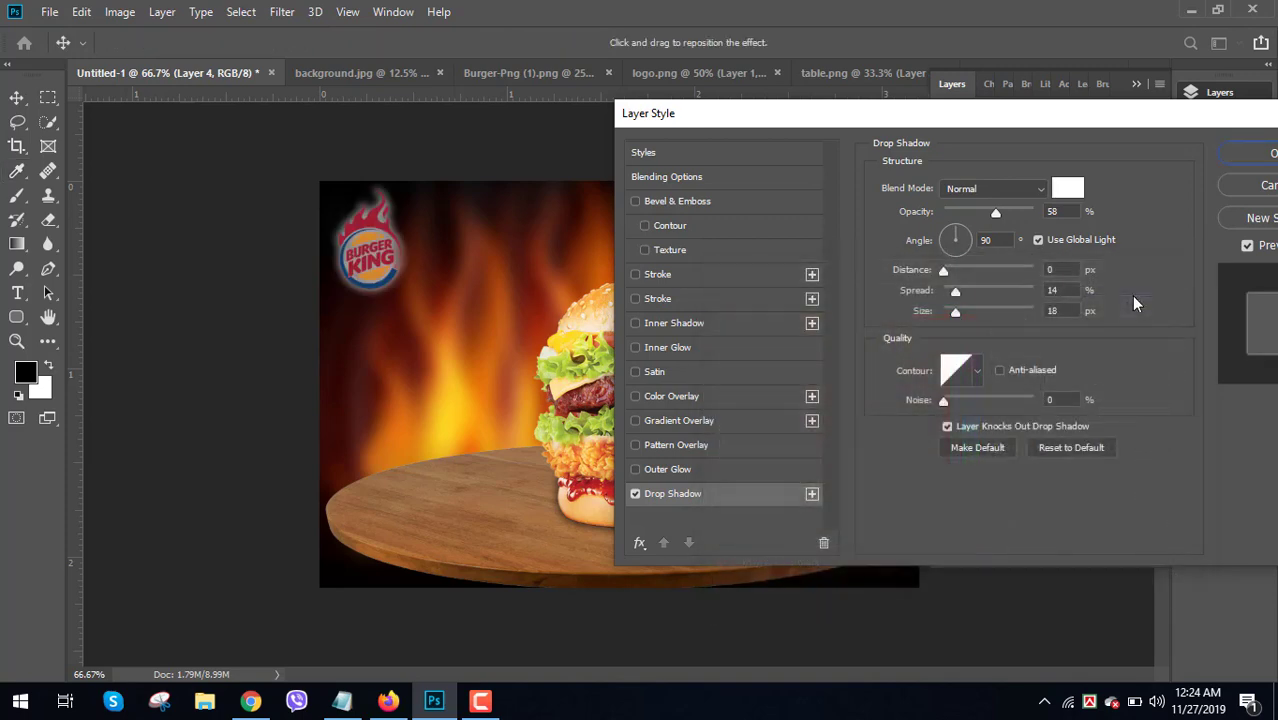
drag(955, 292, 970, 292)
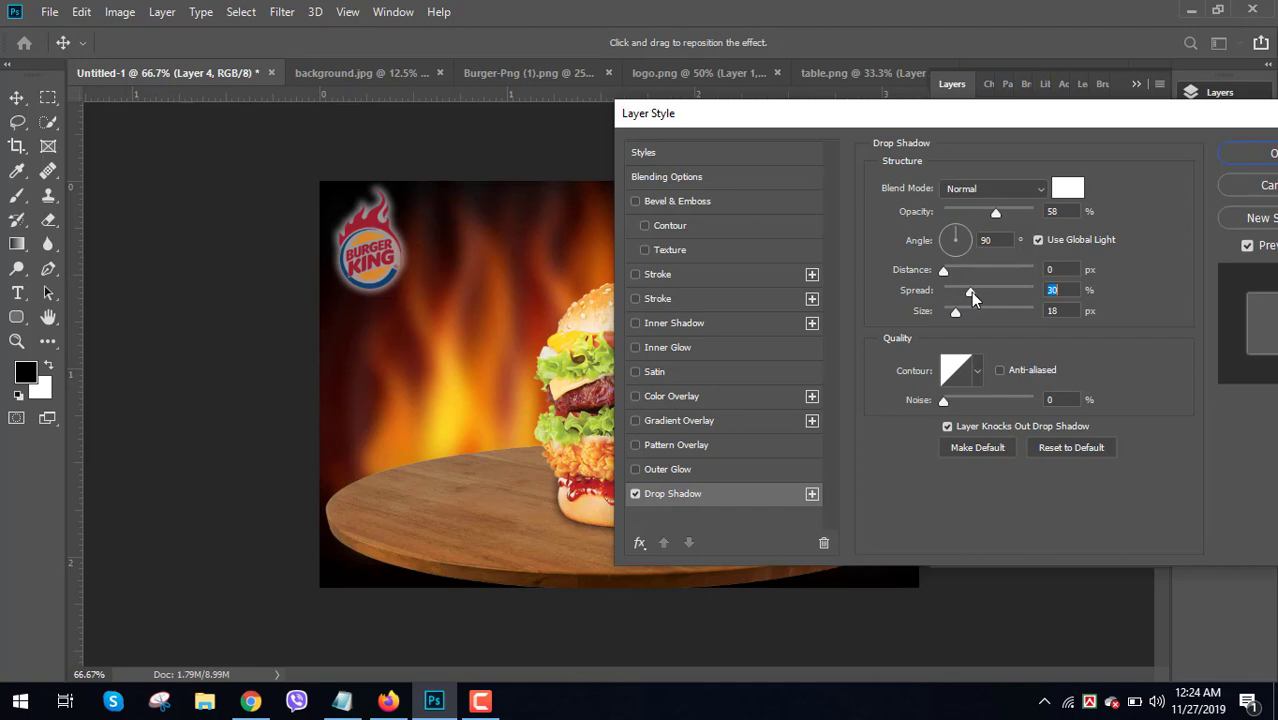
click(1250, 166)
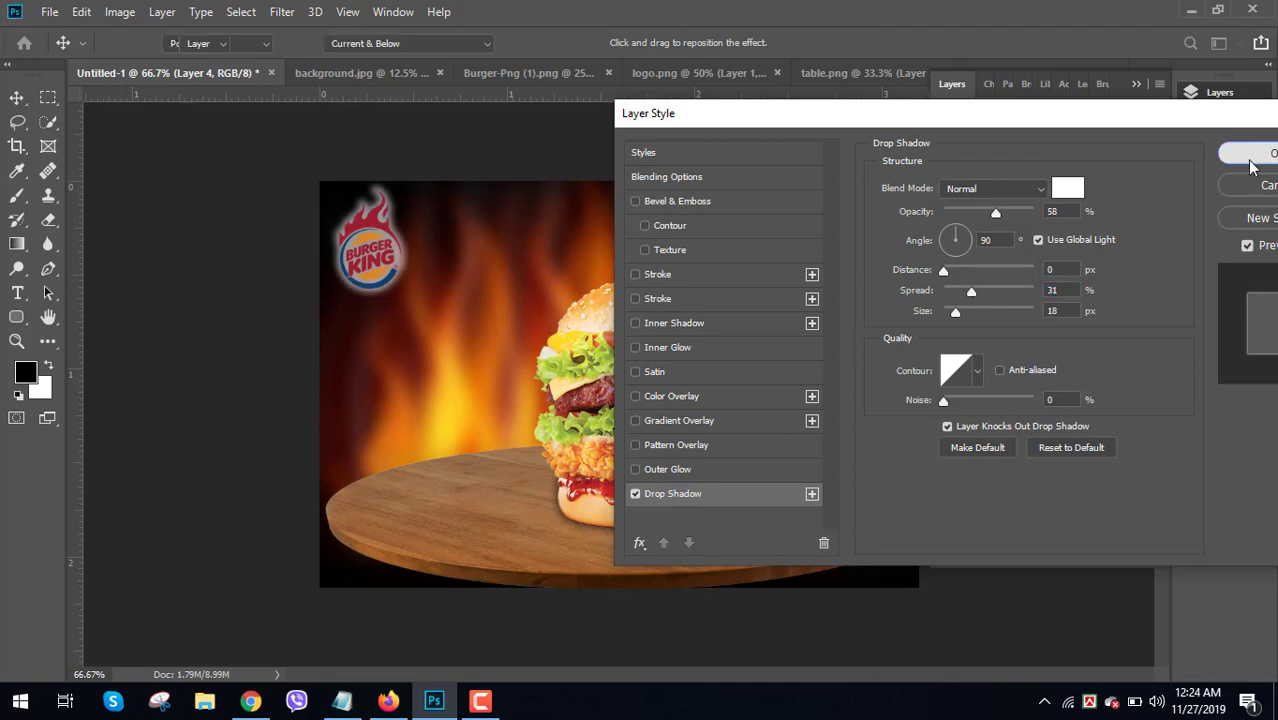
click(1136, 85)
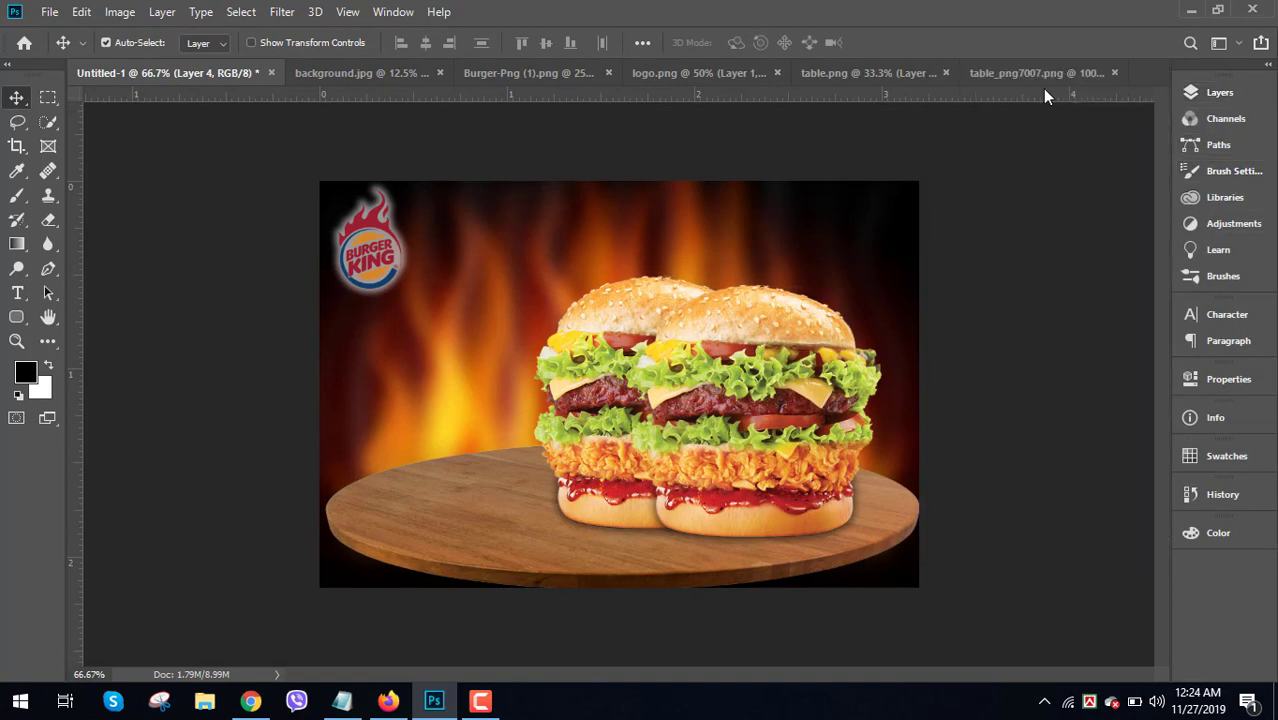
- Place the metal pedestal table from table_png7007.png on the wooden tabletop's left side and erase its round top at 100% opacity
drag(618, 287, 431, 349)
click(49, 219)
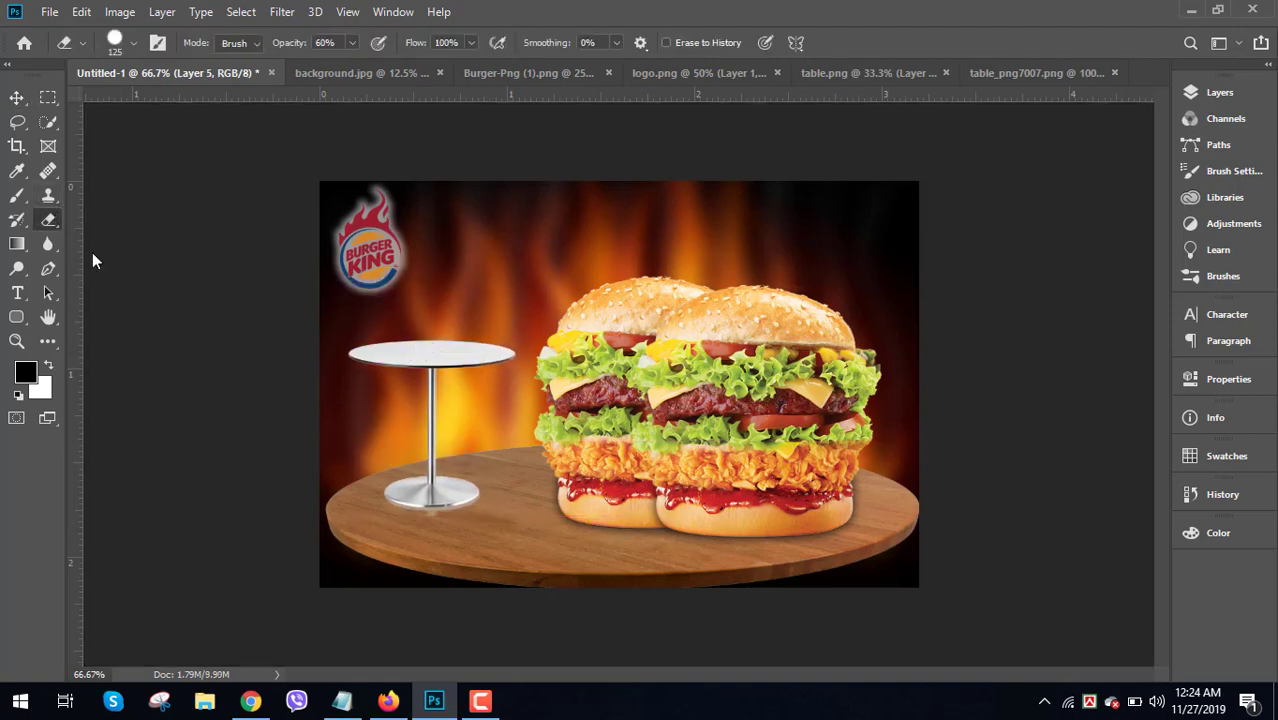
click(351, 43)
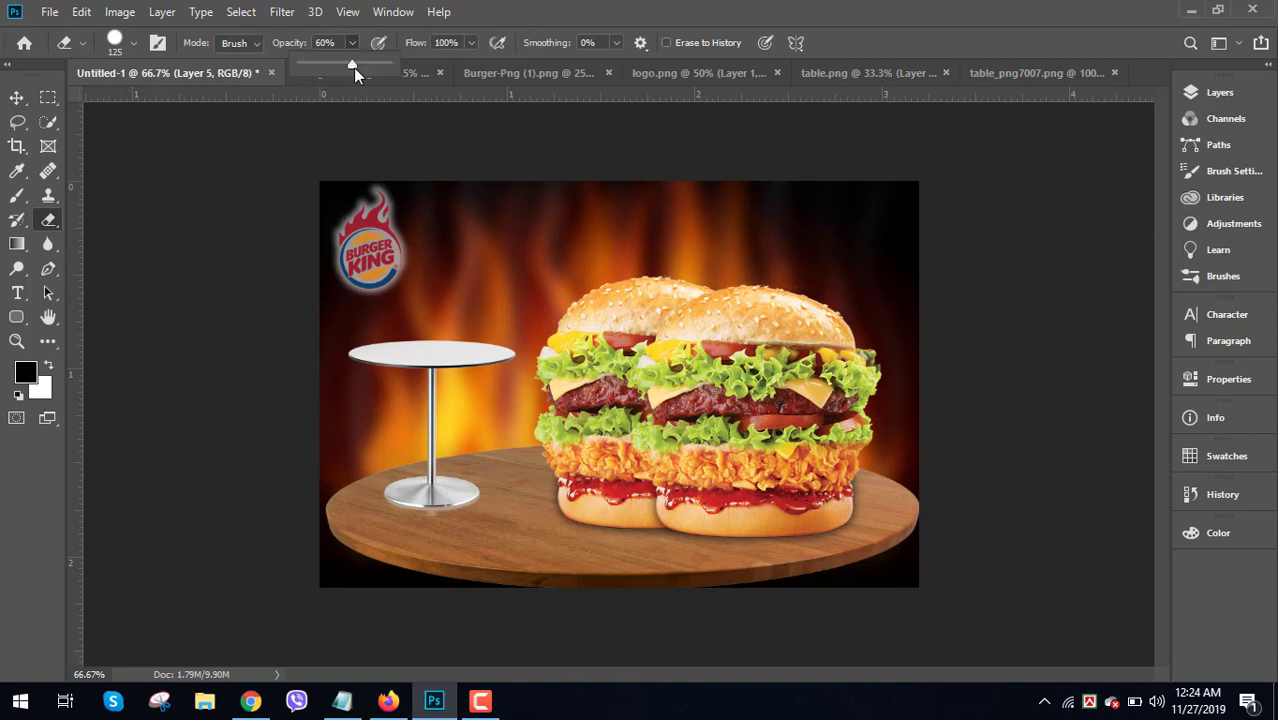
mouse_move(345, 351)
mouse_down()
mouse_move(505, 351)
mouse_move(453, 361)
mouse_up()
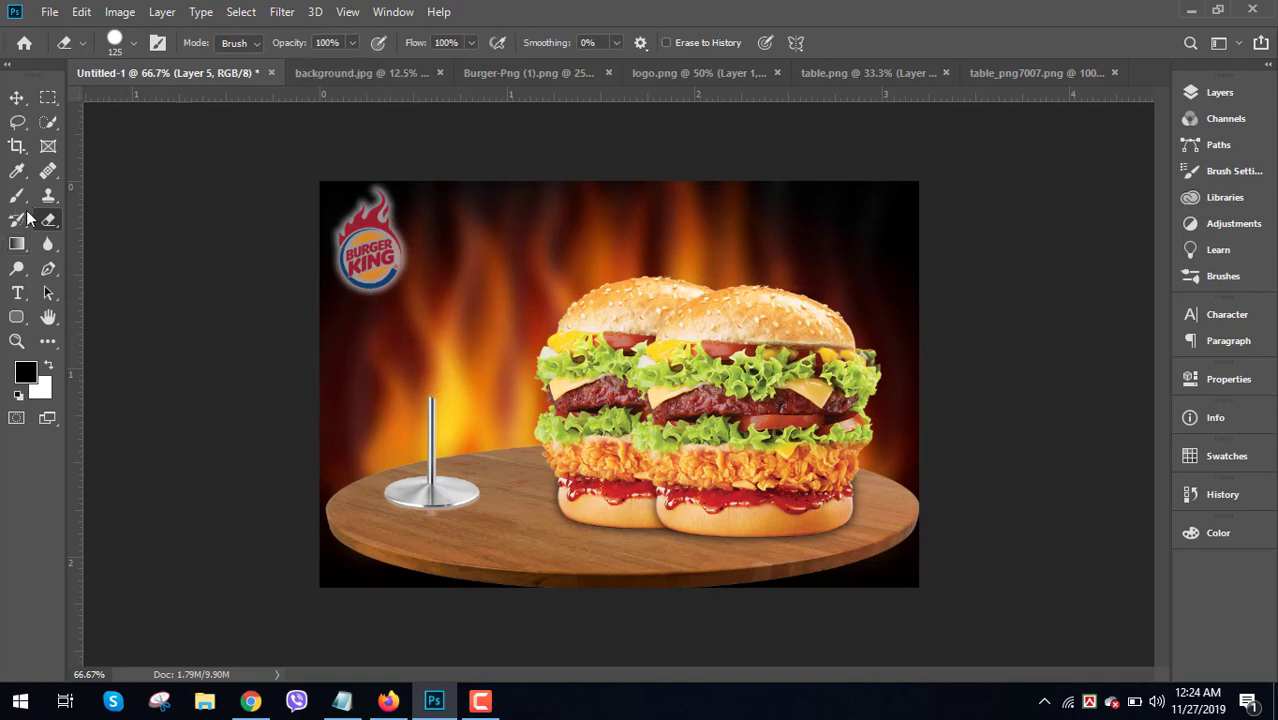
- Draw a rounded rectangle about 228 by 129 px with 10 px corners above the metal stand and fill it with orange
click(17, 316)
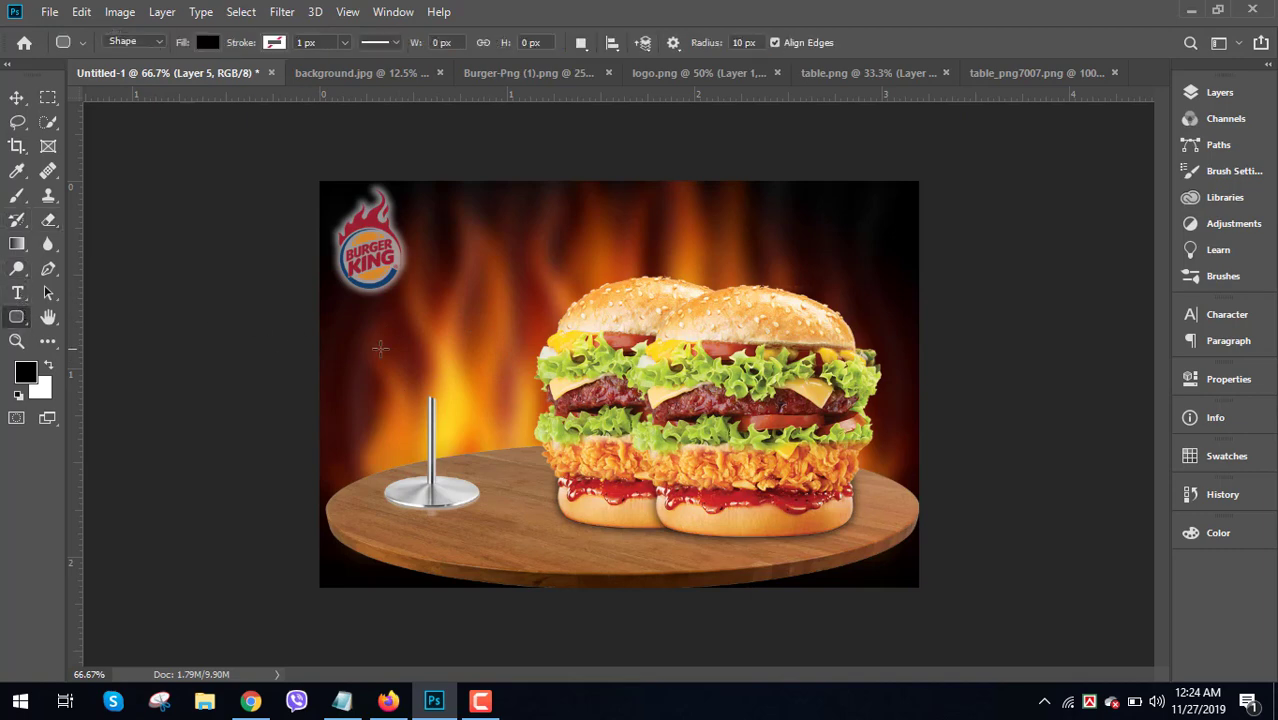
drag(362, 348, 503, 424)
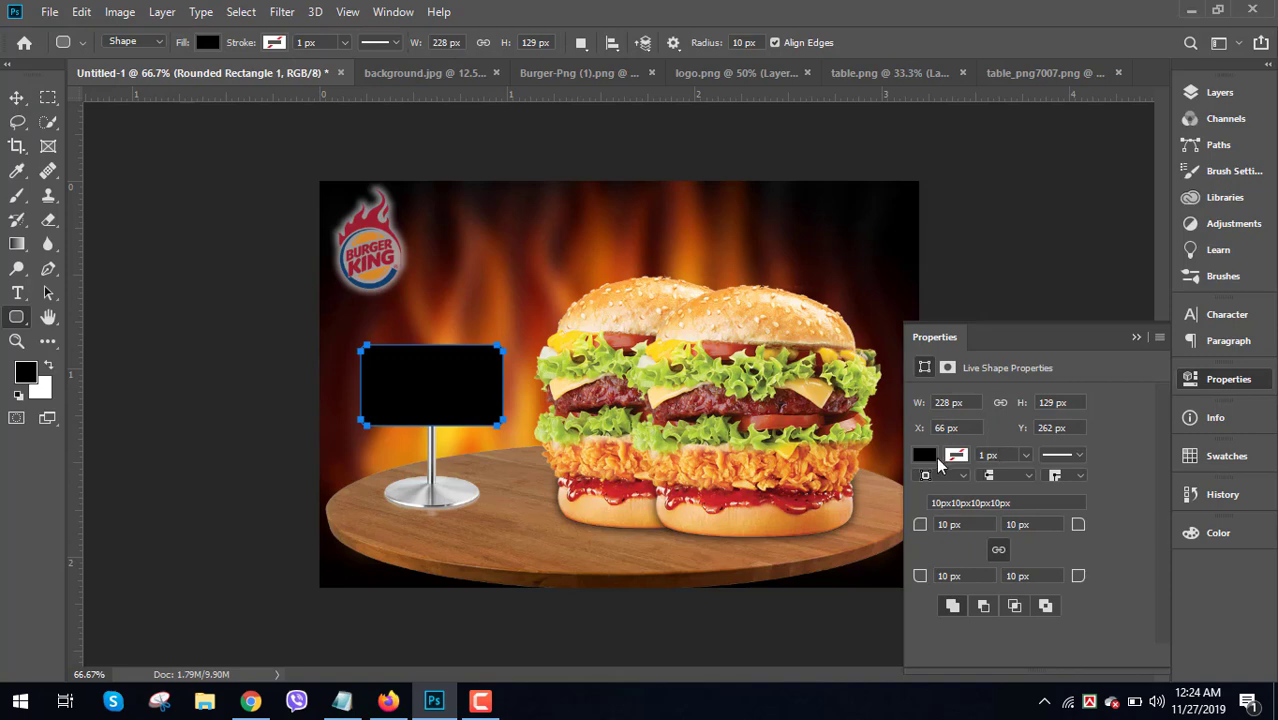
click(934, 457)
click(938, 481)
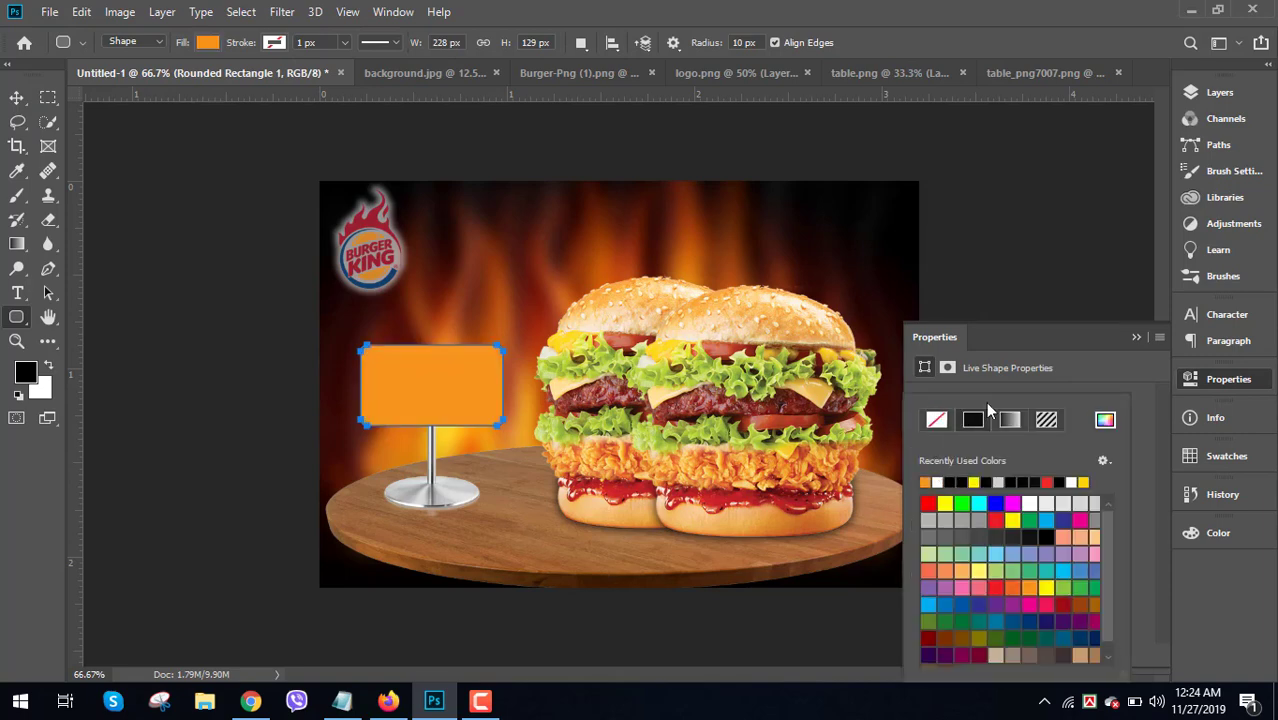
click(1080, 400)
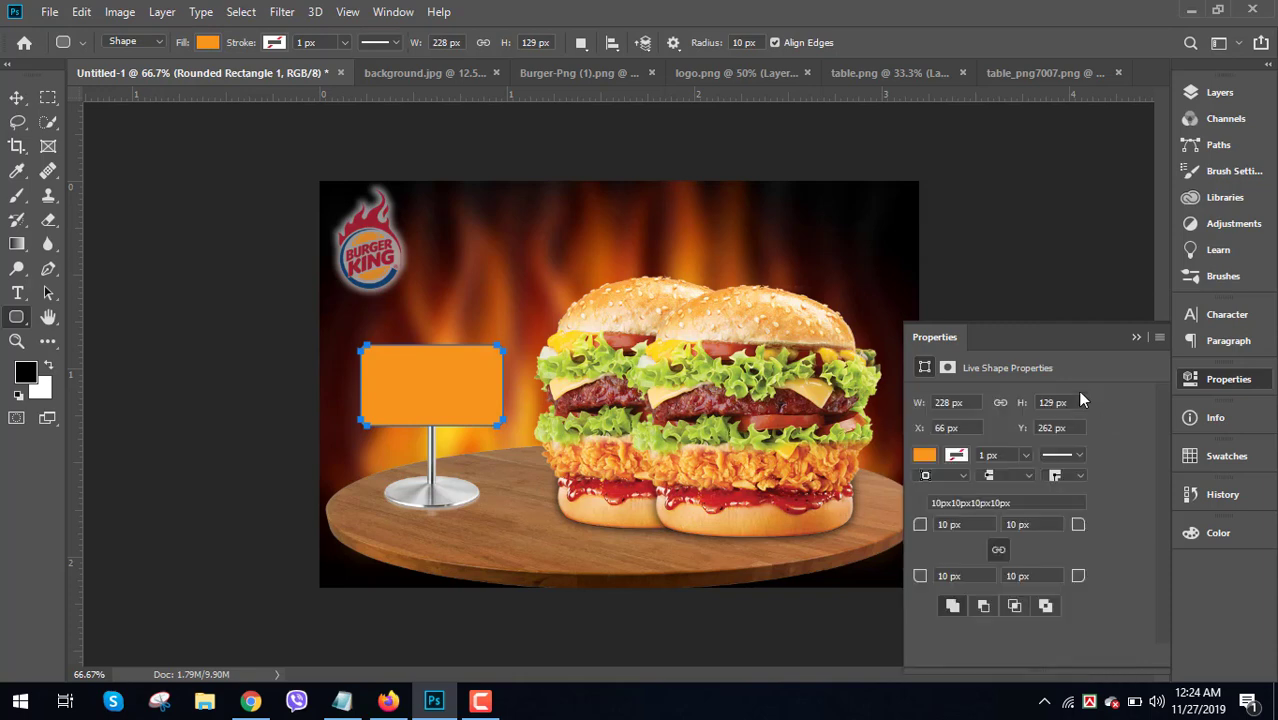
- Give the orange sign a white, 4 px dashed stroke
click(956, 457)
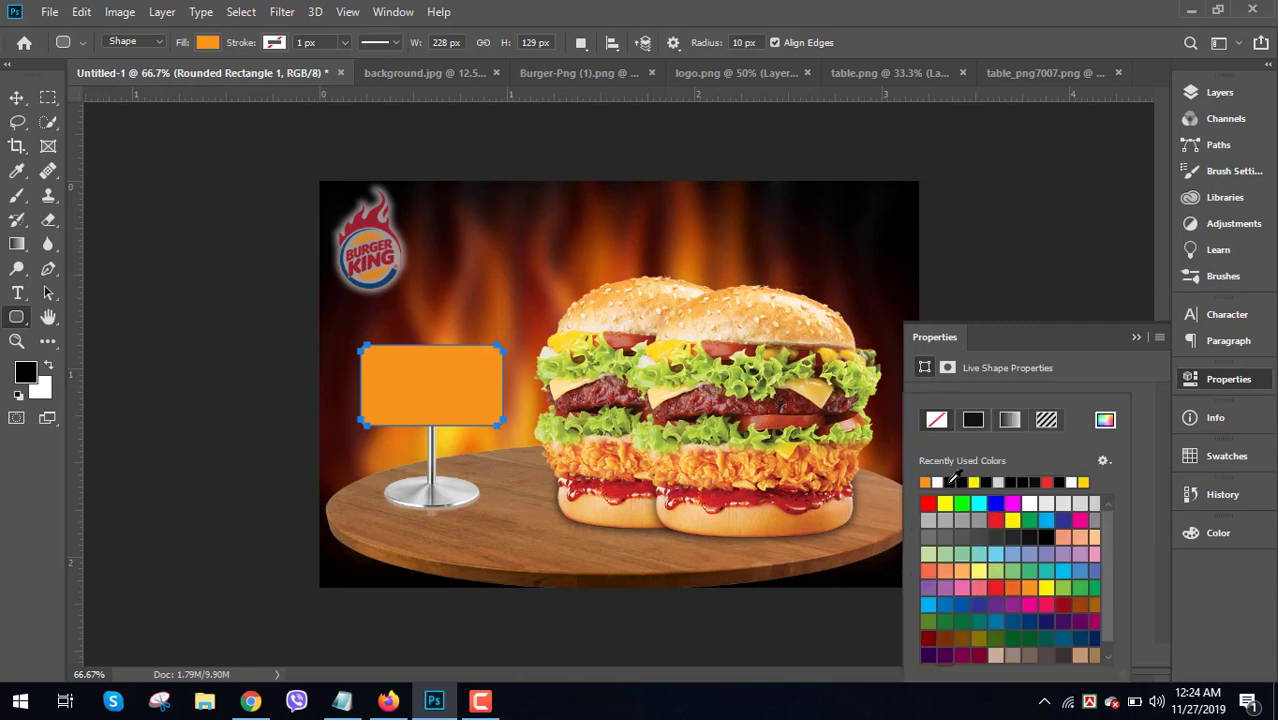
click(937, 482)
click(1068, 402)
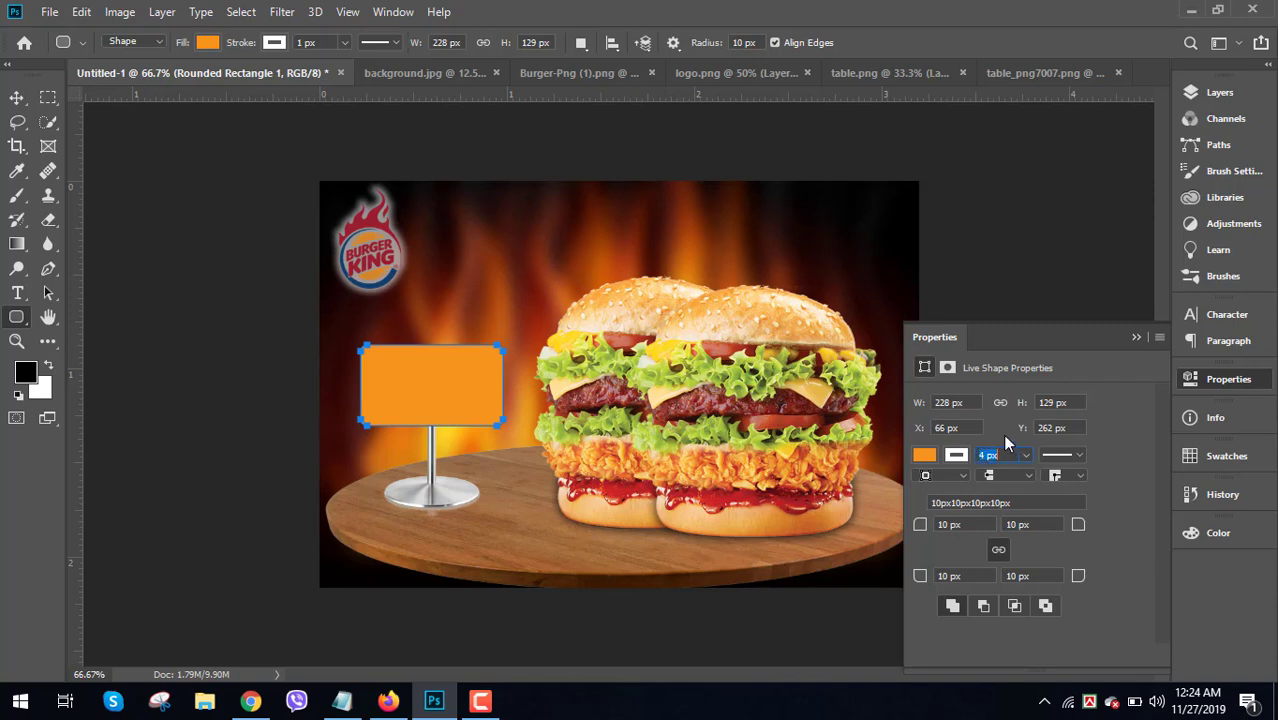
click(1079, 455)
click(1019, 545)
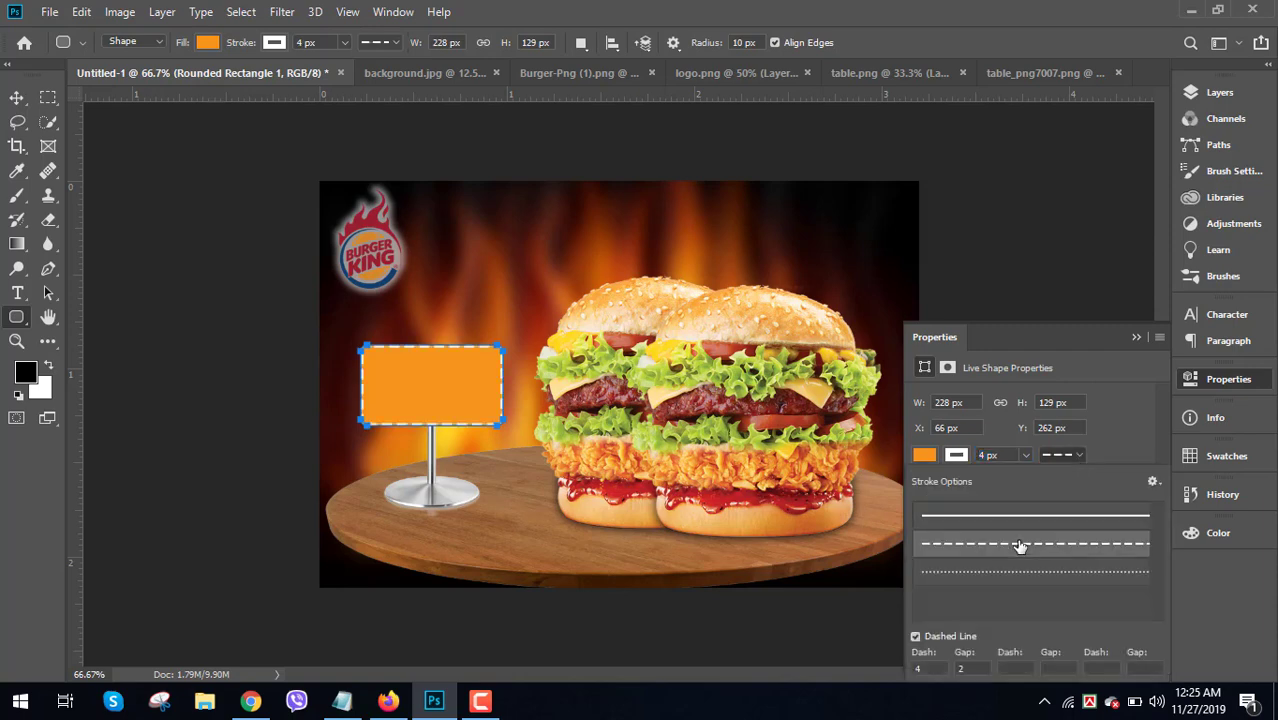
click(1137, 337)
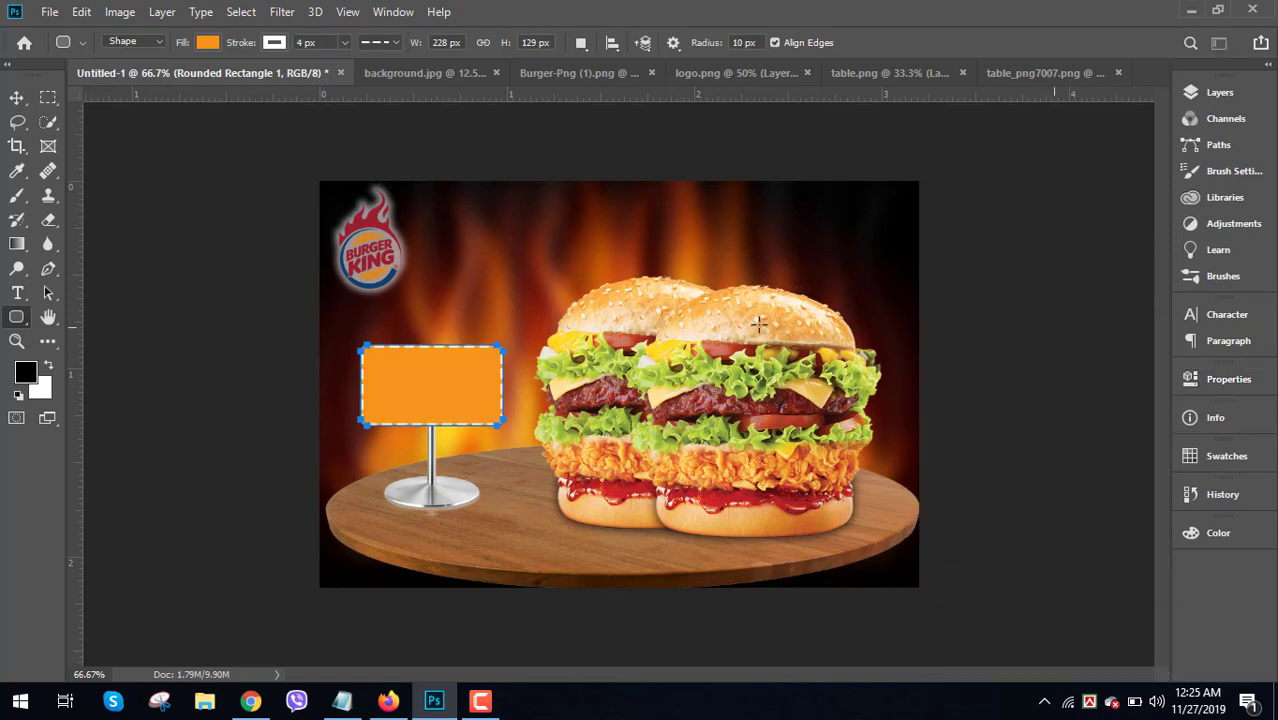
- Apply a slight Perspective transform to the orange sign so its right edge becomes shorter
click(20, 98)
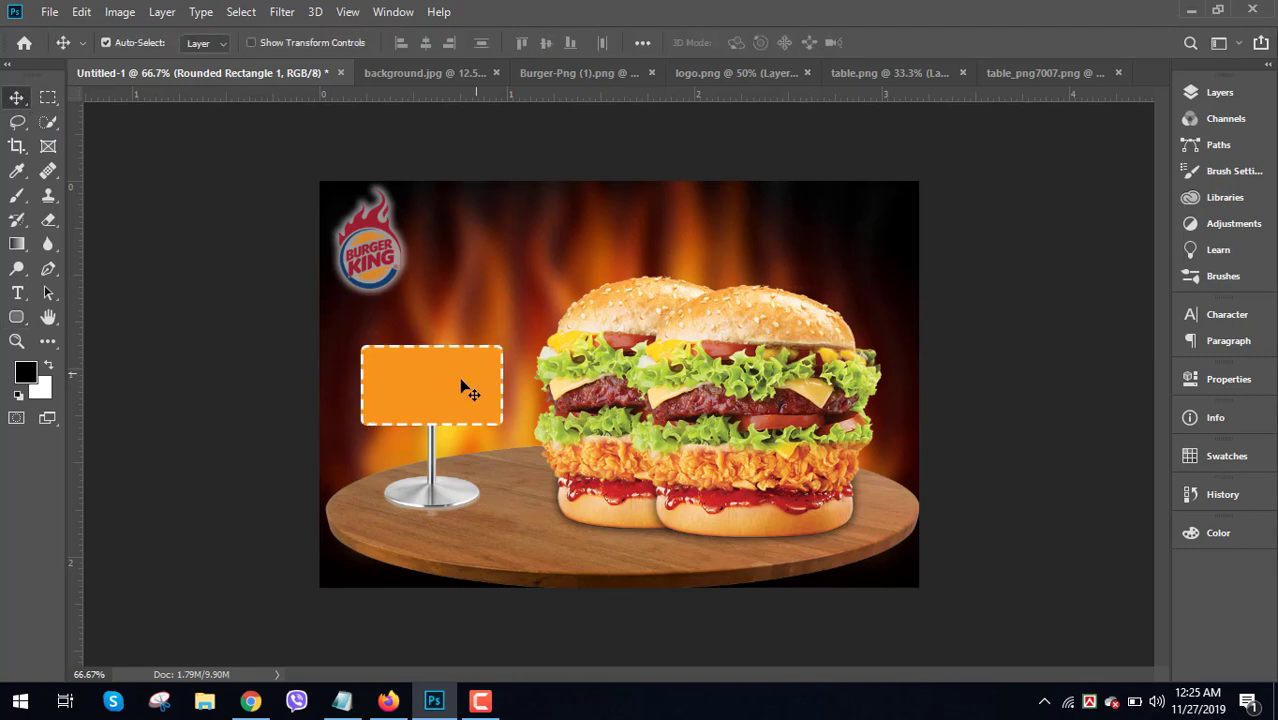
key(ctrl+t)
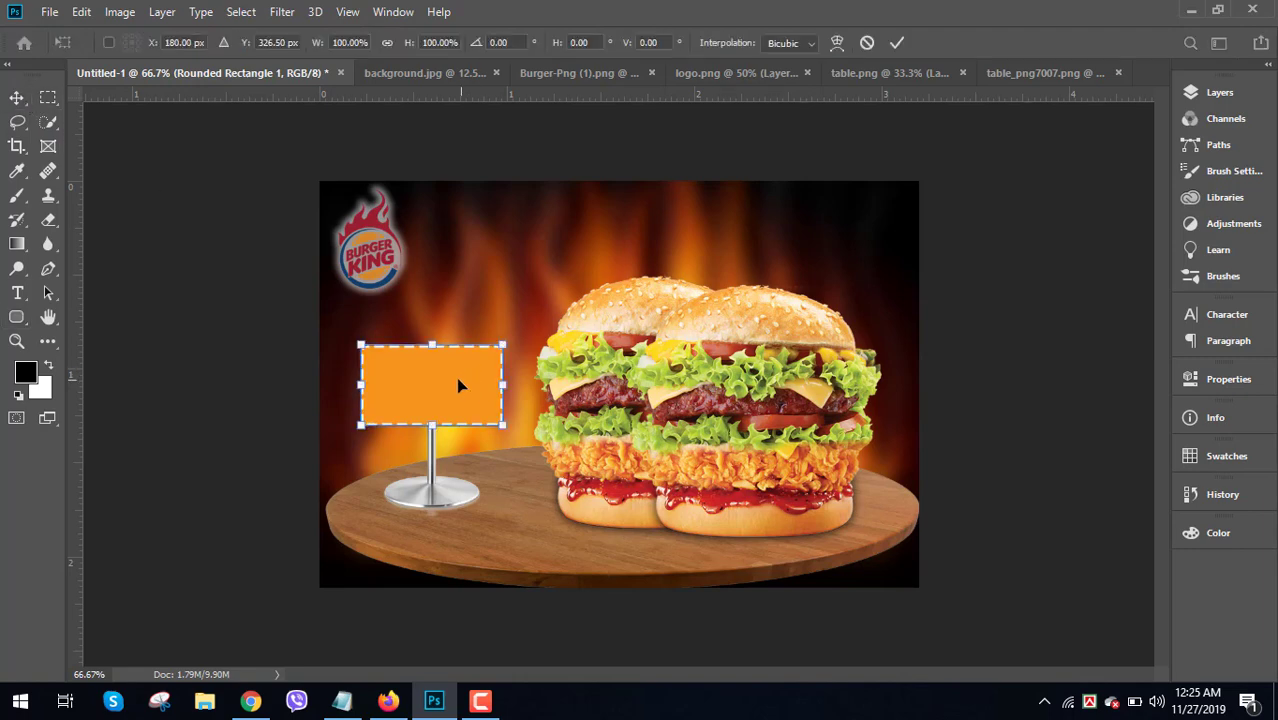
right_click(469, 369)
click(519, 471)
drag(503, 355, 501, 360)
click(17, 100)
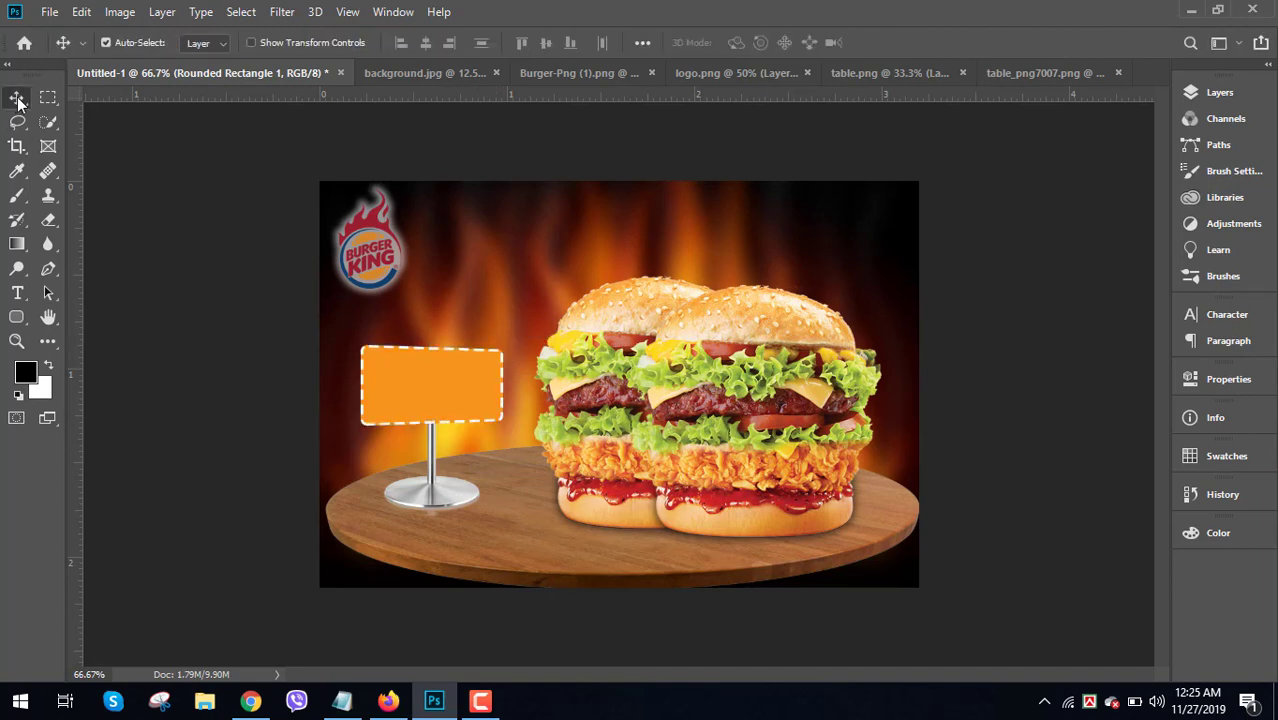
- Copy "BBQ Chicken Burger" from the Description file in Notepad and paste it as a new text layer in the composition
click(342, 700)
drag(740, 246, 569, 248)
key(ctrl+c)
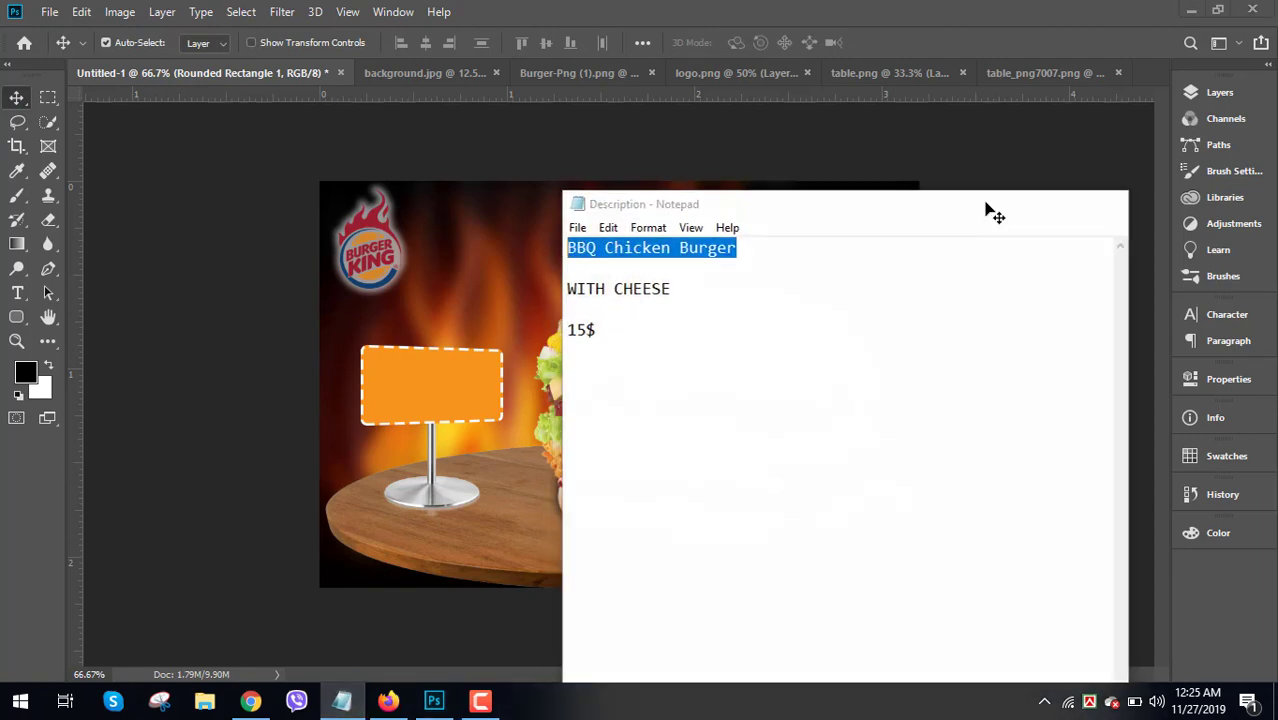
click(1022, 203)
click(18, 293)
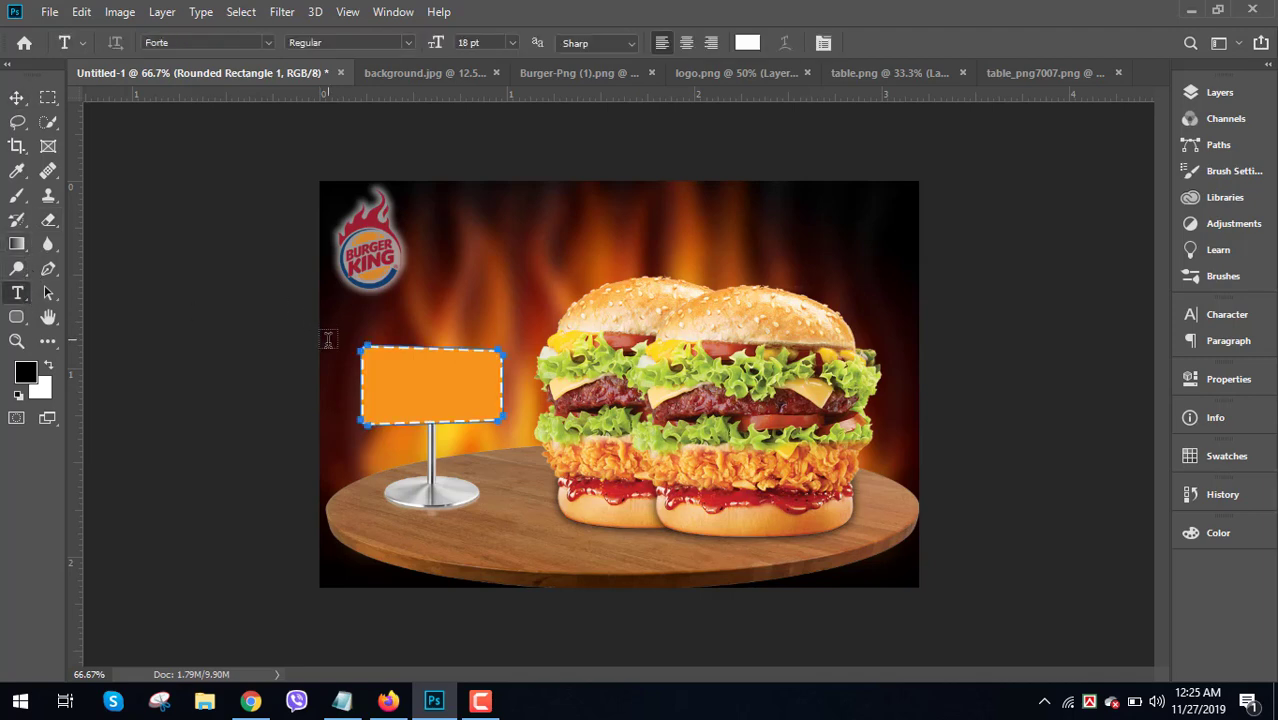
click(438, 297)
key(ctrl+v)
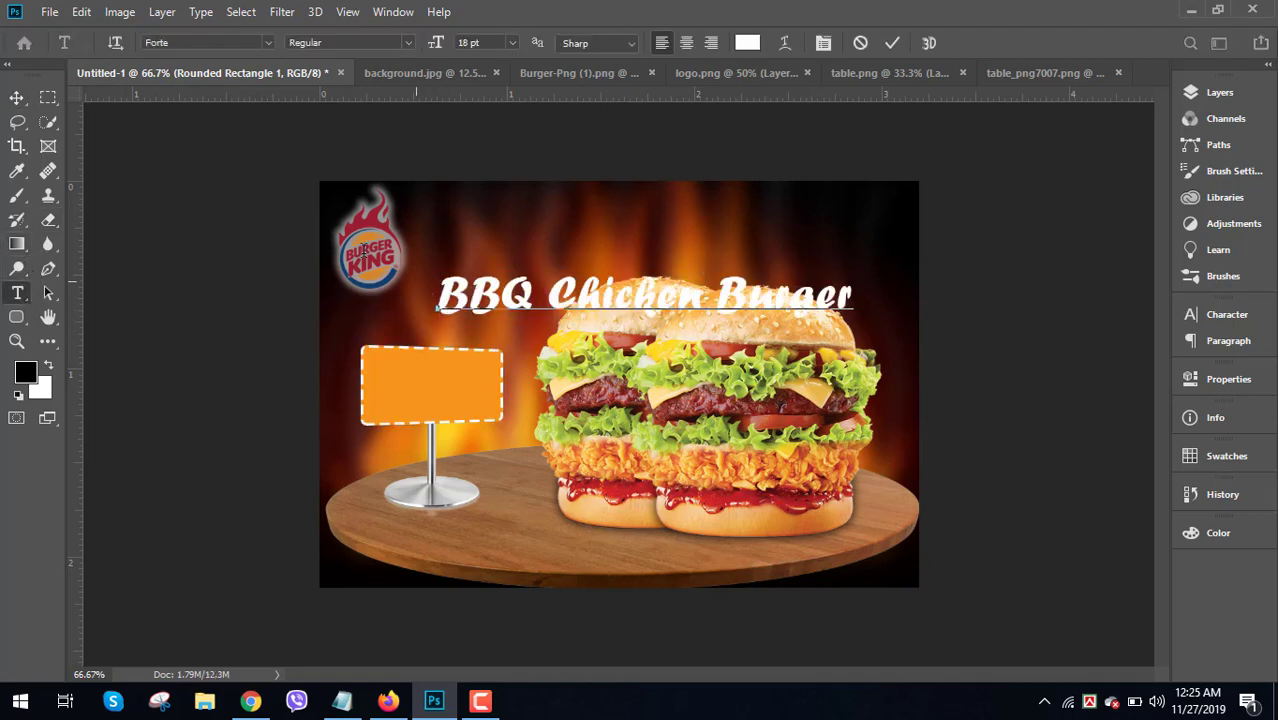
click(17, 97)
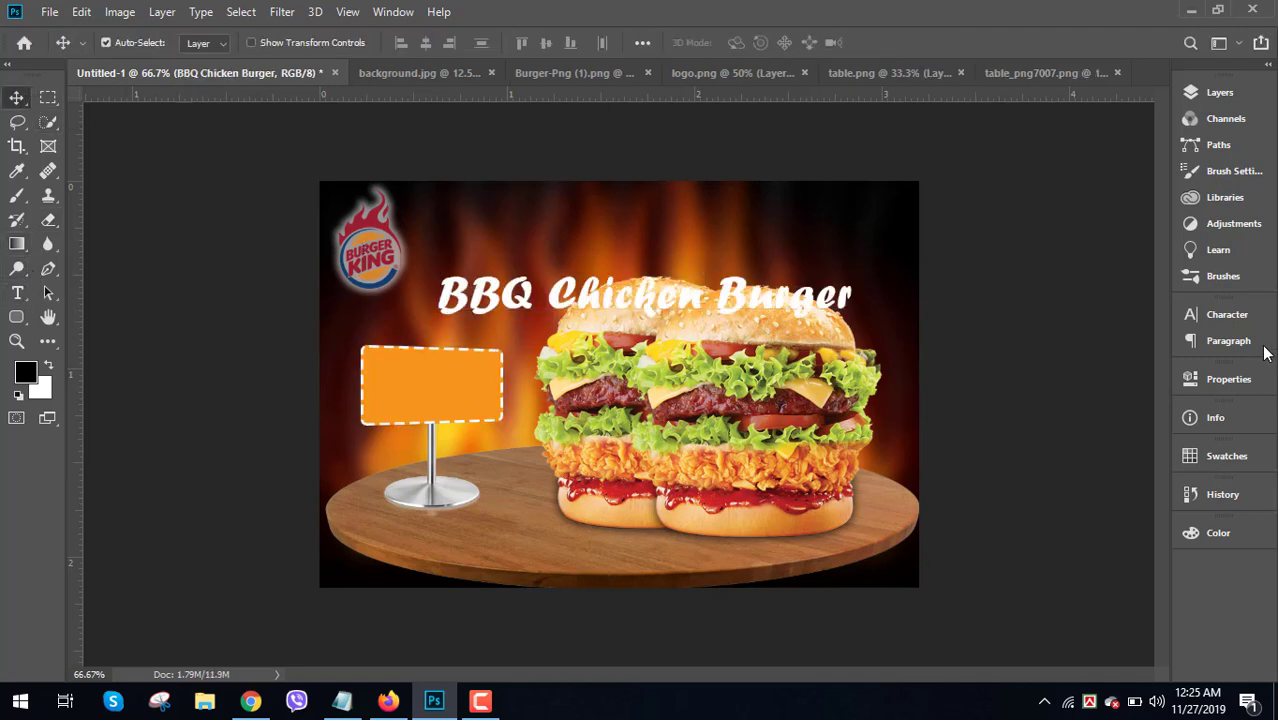
- Set the "BBQ Chicken Burger" text to the 28 Days Later font at 5 pt and place it in the orange sign's upper part
click(1188, 315)
click(1078, 341)
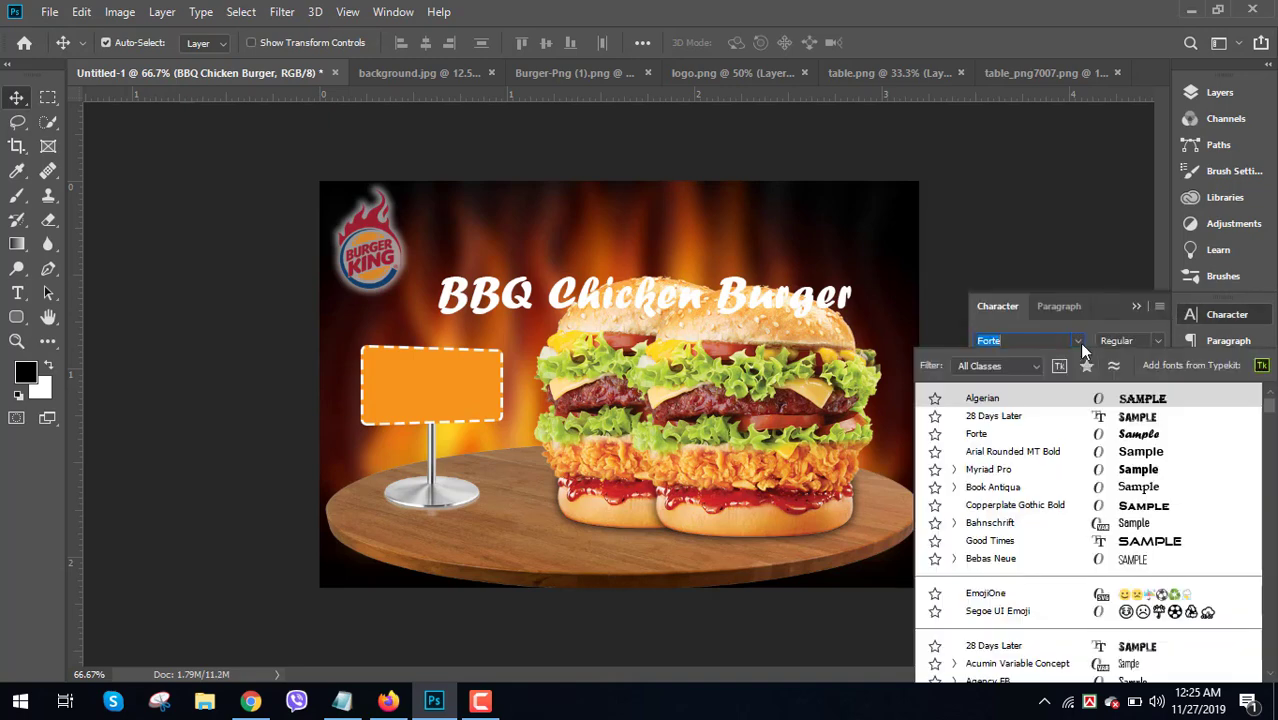
click(1113, 419)
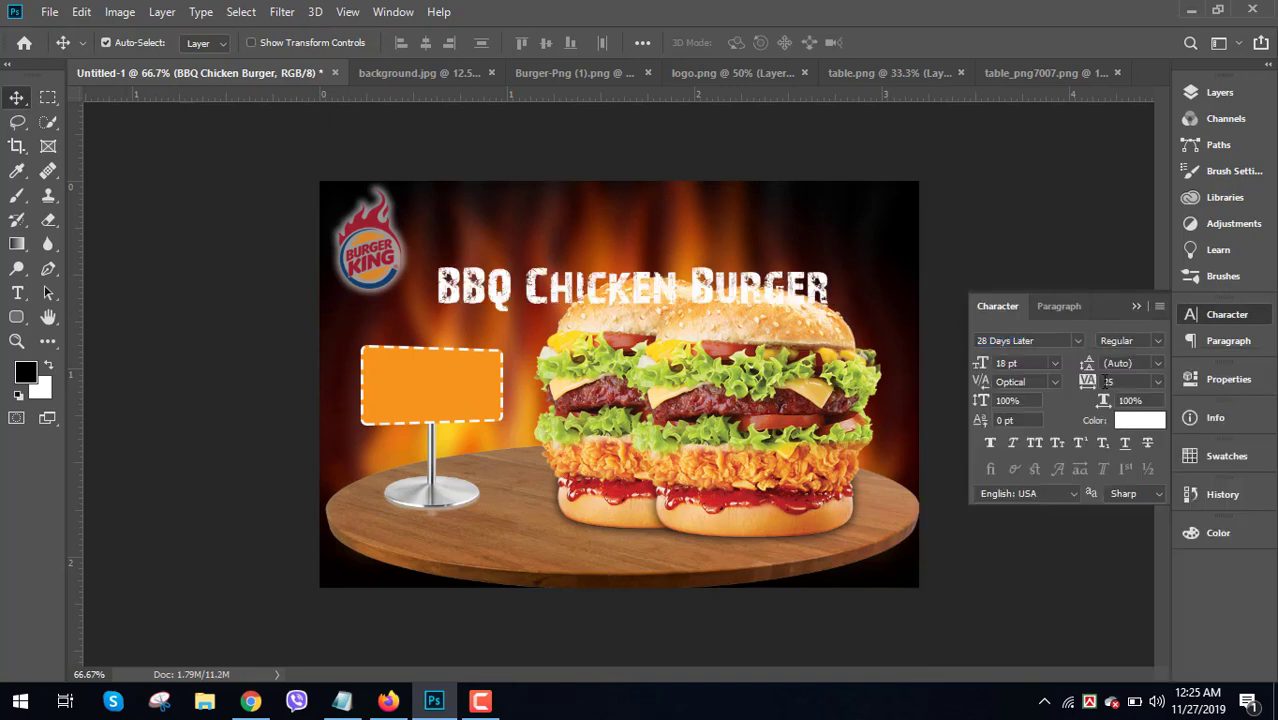
click(1054, 363)
click(1028, 407)
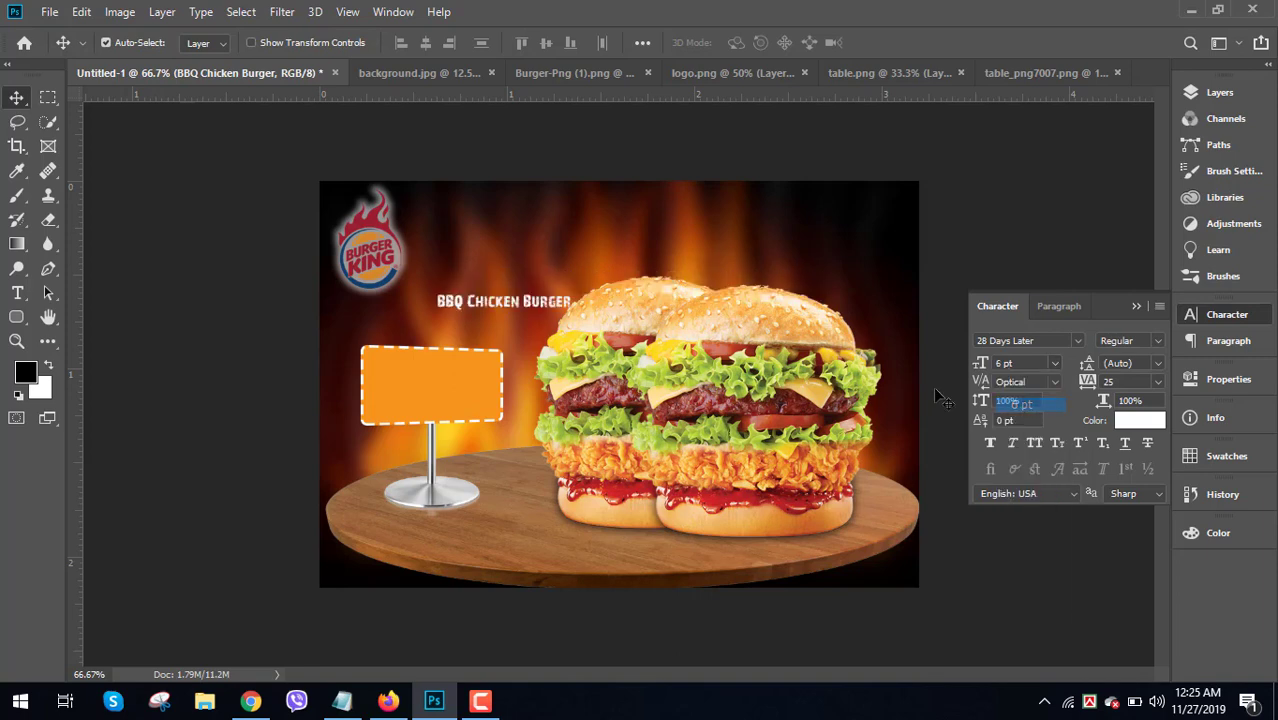
drag(527, 298, 459, 372)
scroll(459, 372, up, 5)
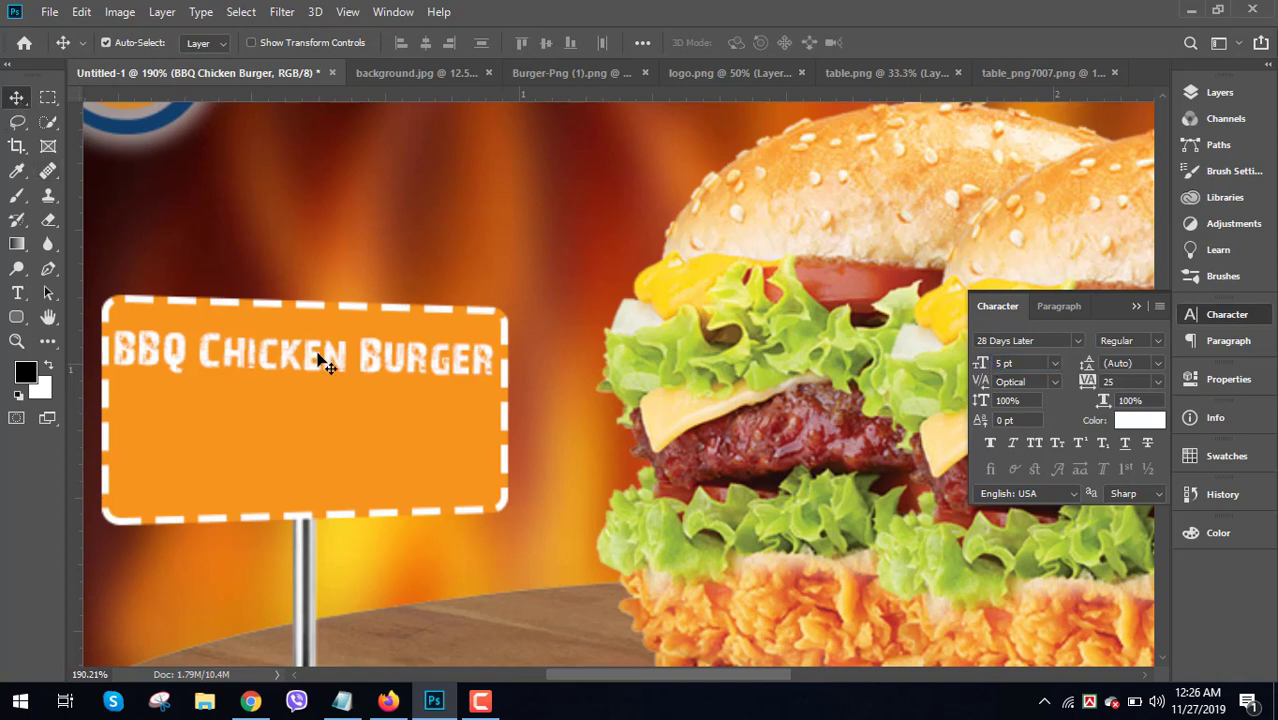
- Centre the "BBQ Chicken Burger" text across the orange sign's upper part and scale it to about 108%
mouse_move(325, 360)
mouse_down()
mouse_move(314, 374)
mouse_move(339, 345)
mouse_up()
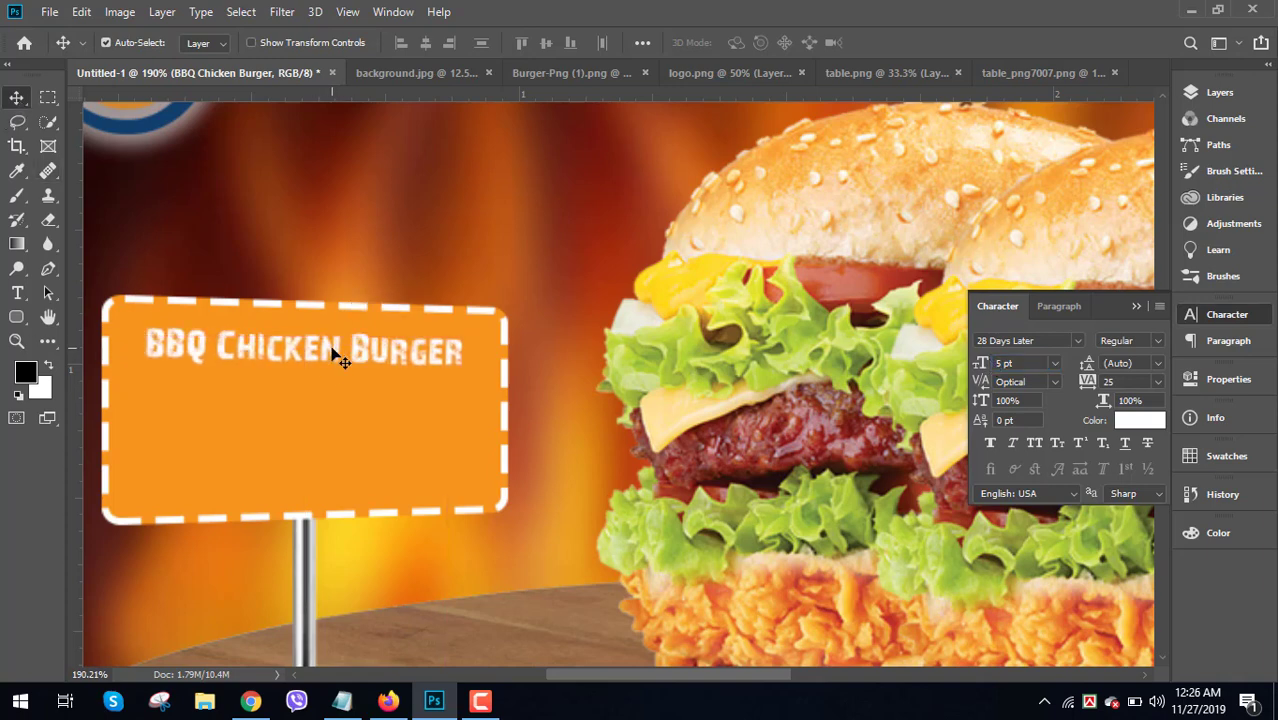
scroll(321, 369, up, 2)
scroll(345, 361, down, 2)
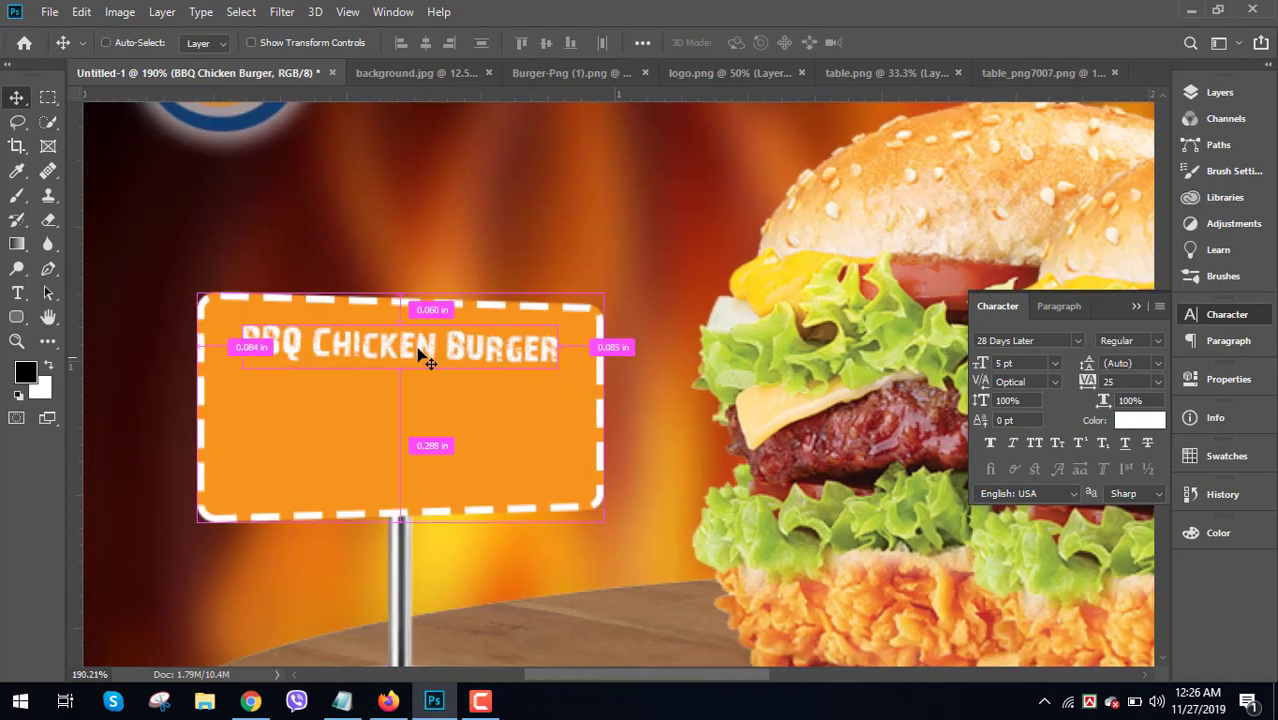
key(ctrl+t)
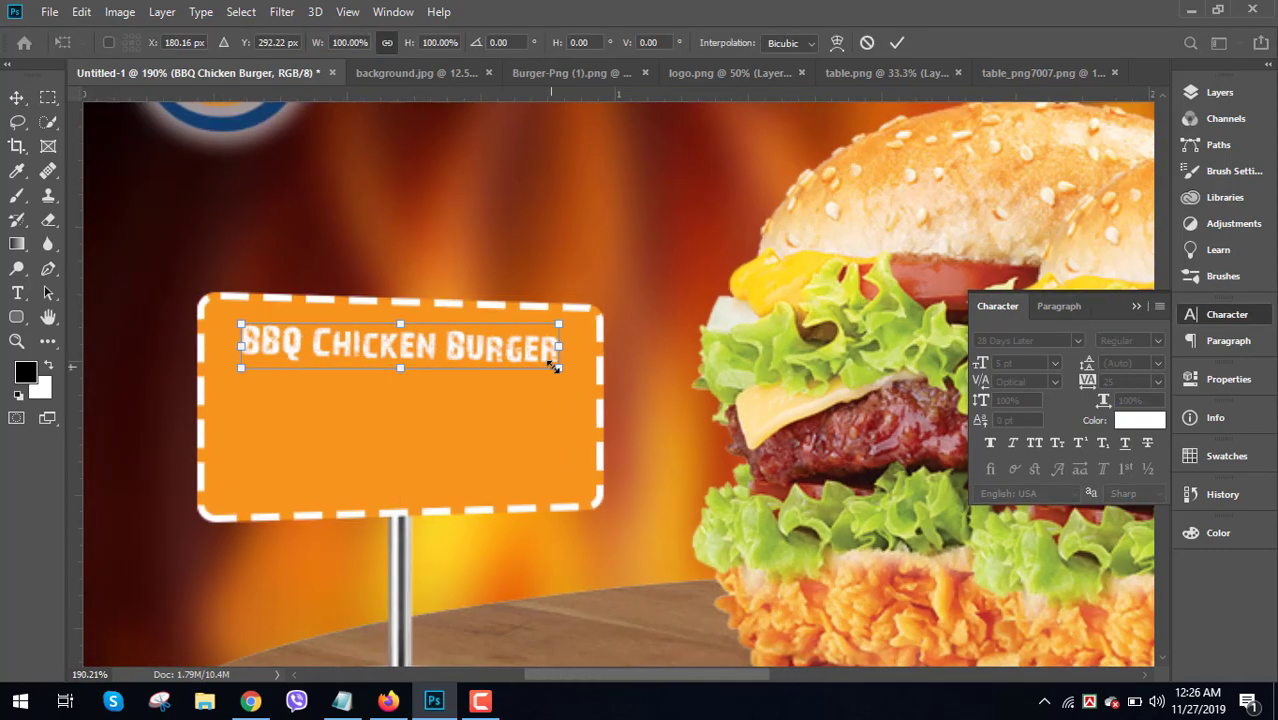
drag(561, 368, 574, 371)
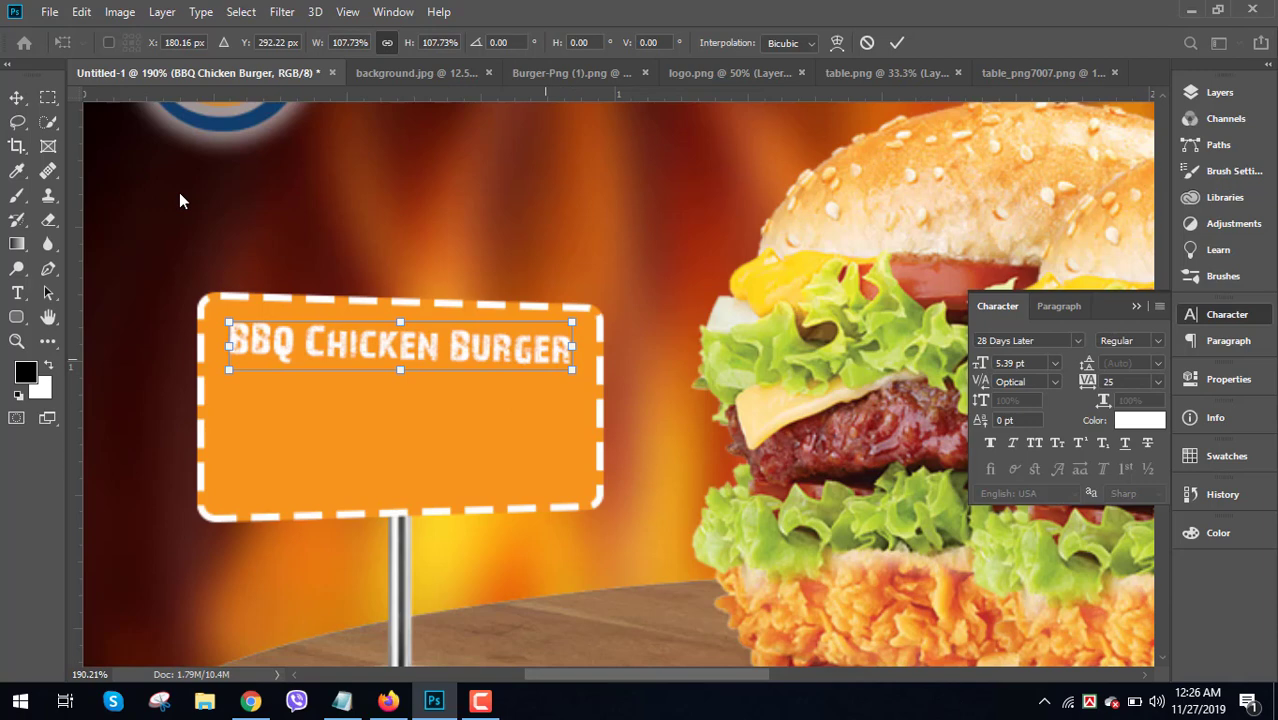
click(27, 99)
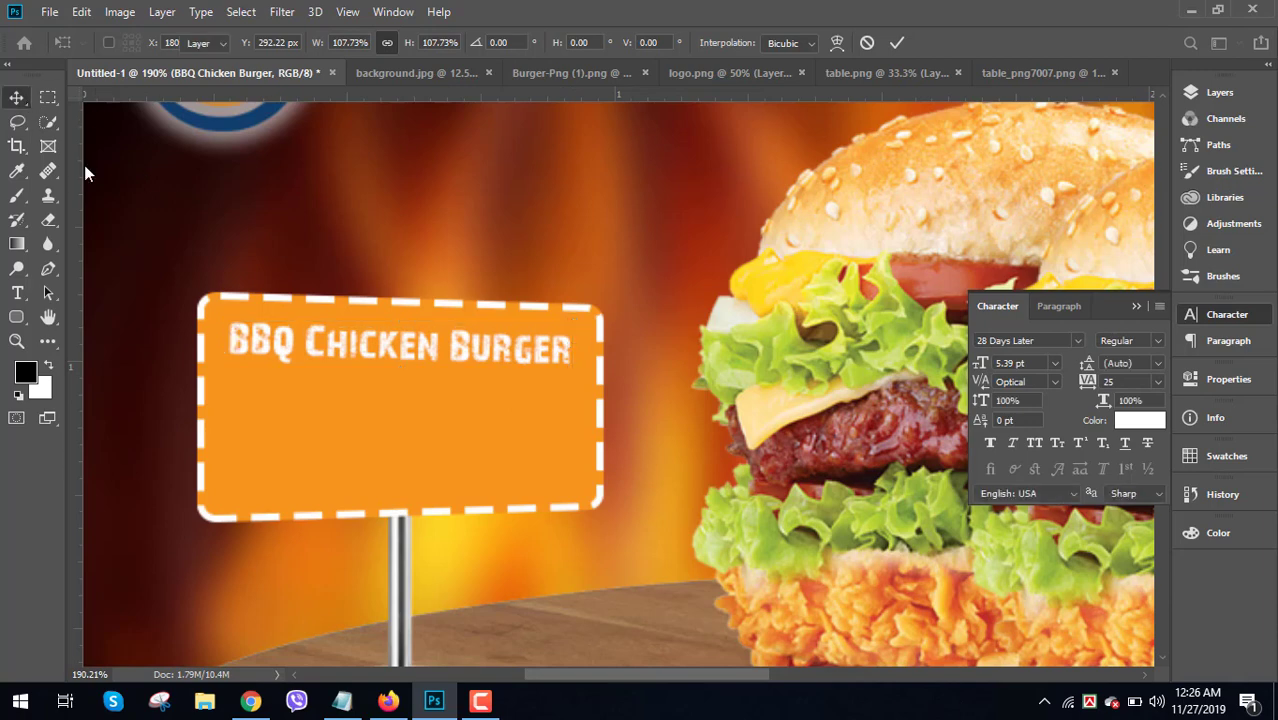
double_click(389, 362)
click(16, 100)
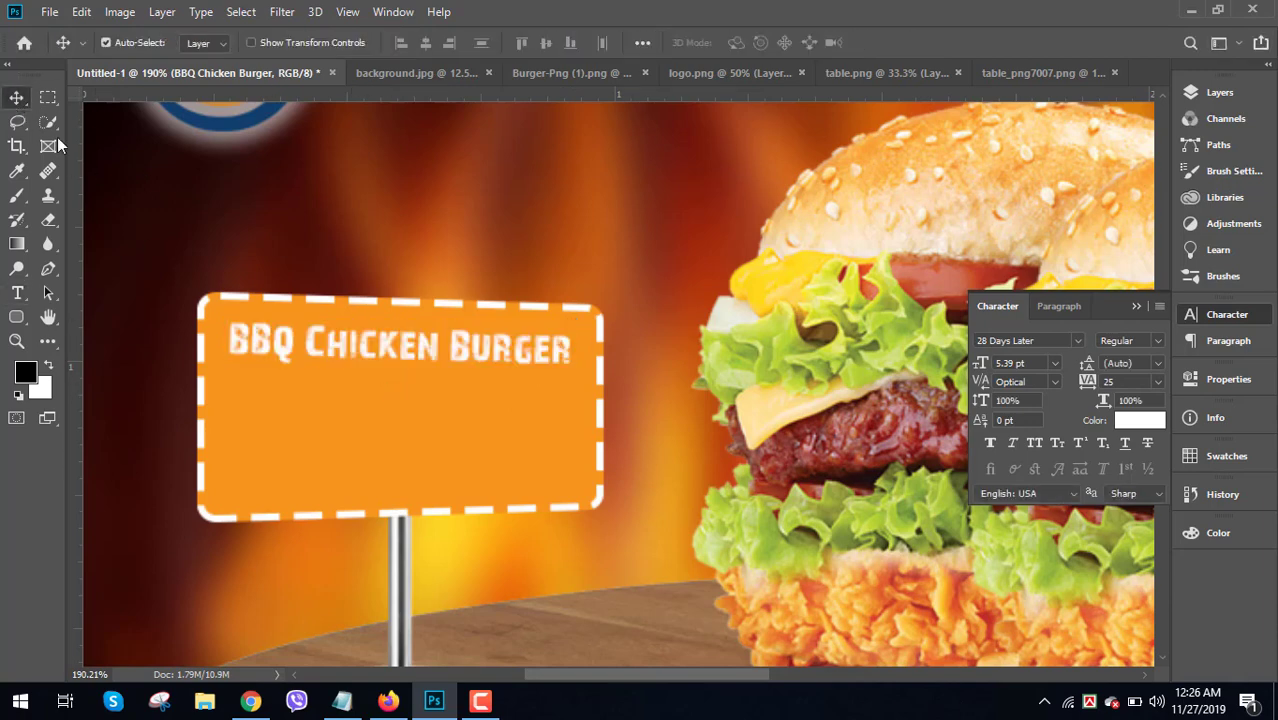
- Duplicate the "BBQ Chicken Burger" text just below the original and copy "WITH CHEESE" from the Description file in Notepad
drag(382, 340, 389, 397)
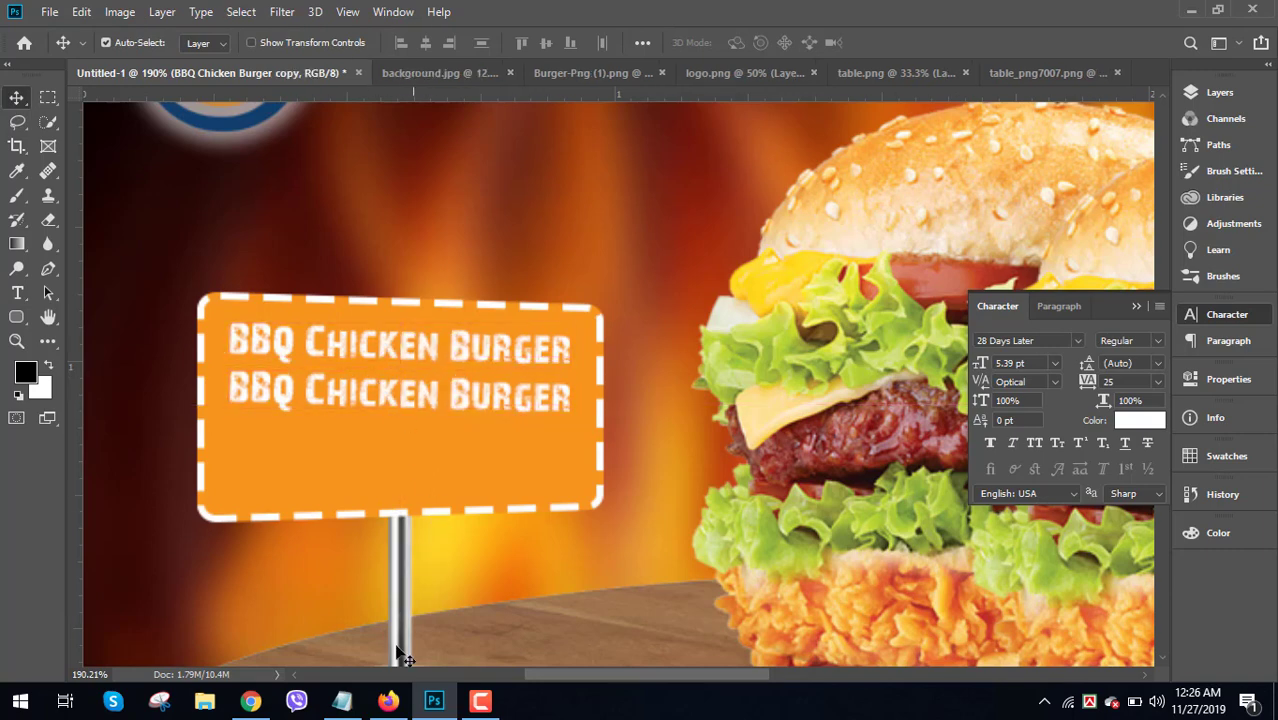
click(342, 701)
drag(668, 300, 526, 288)
key(ctrl+c)
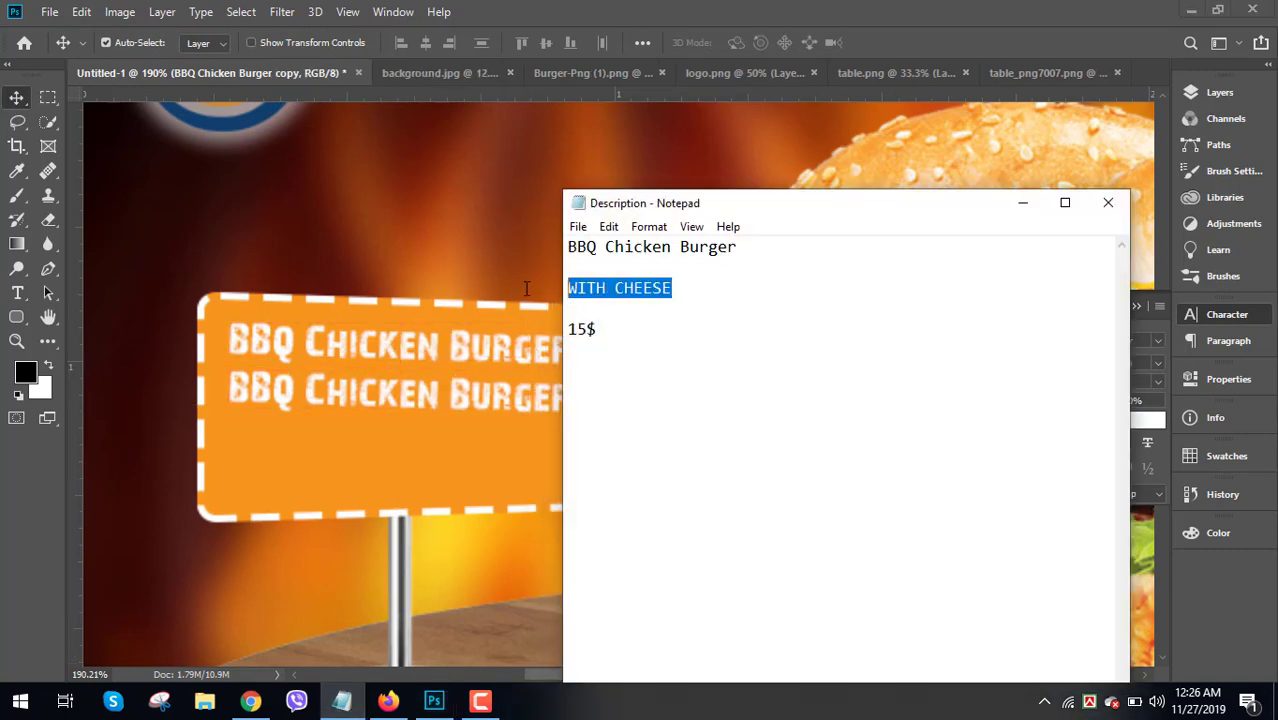
click(1022, 203)
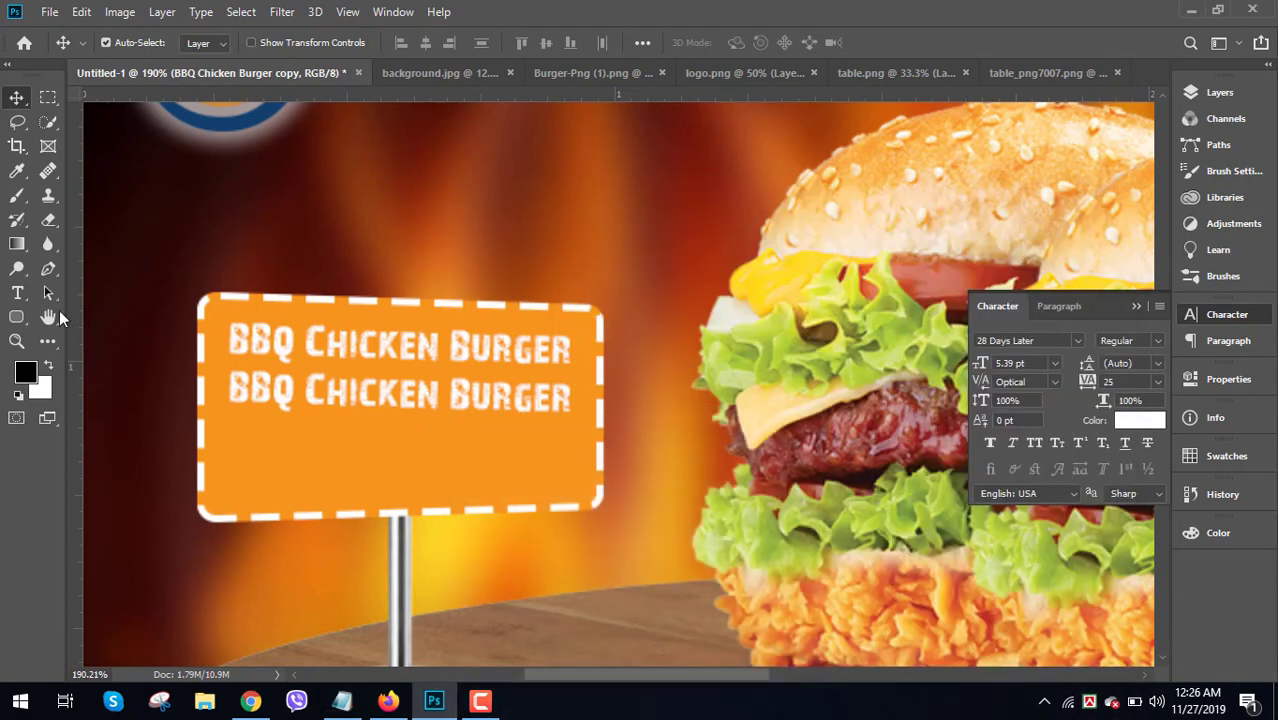
- Replace the duplicated line's text with the copied "WITH CHEESE" and centre it under "BBQ Chicken Burger"
click(18, 293)
click(385, 400)
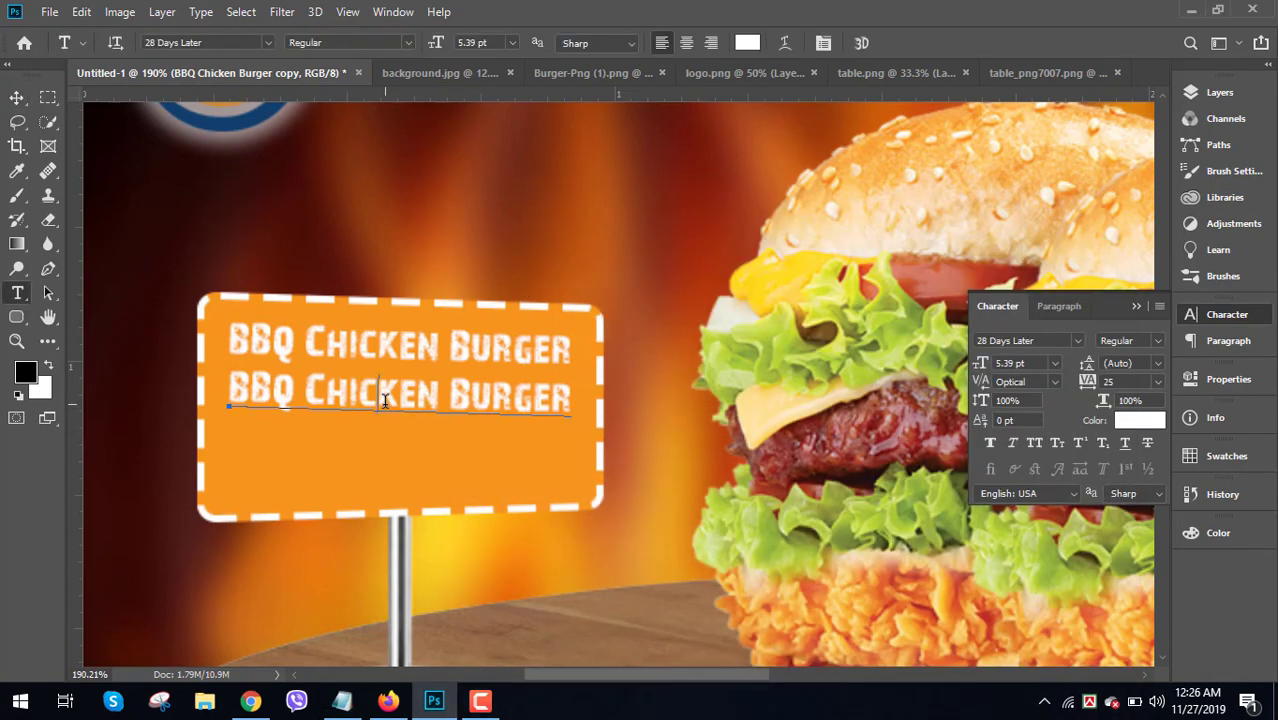
key(ctrl+a)
key(ctrl+v)
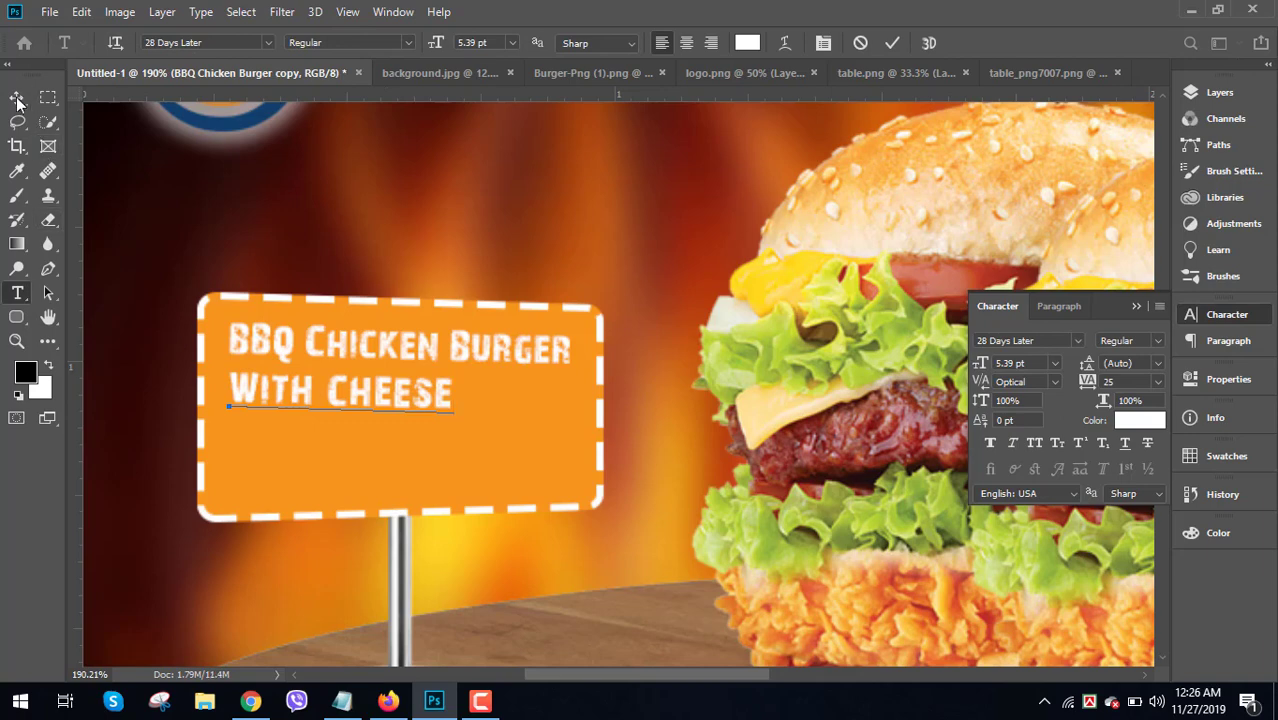
click(17, 97)
drag(364, 396, 420, 401)
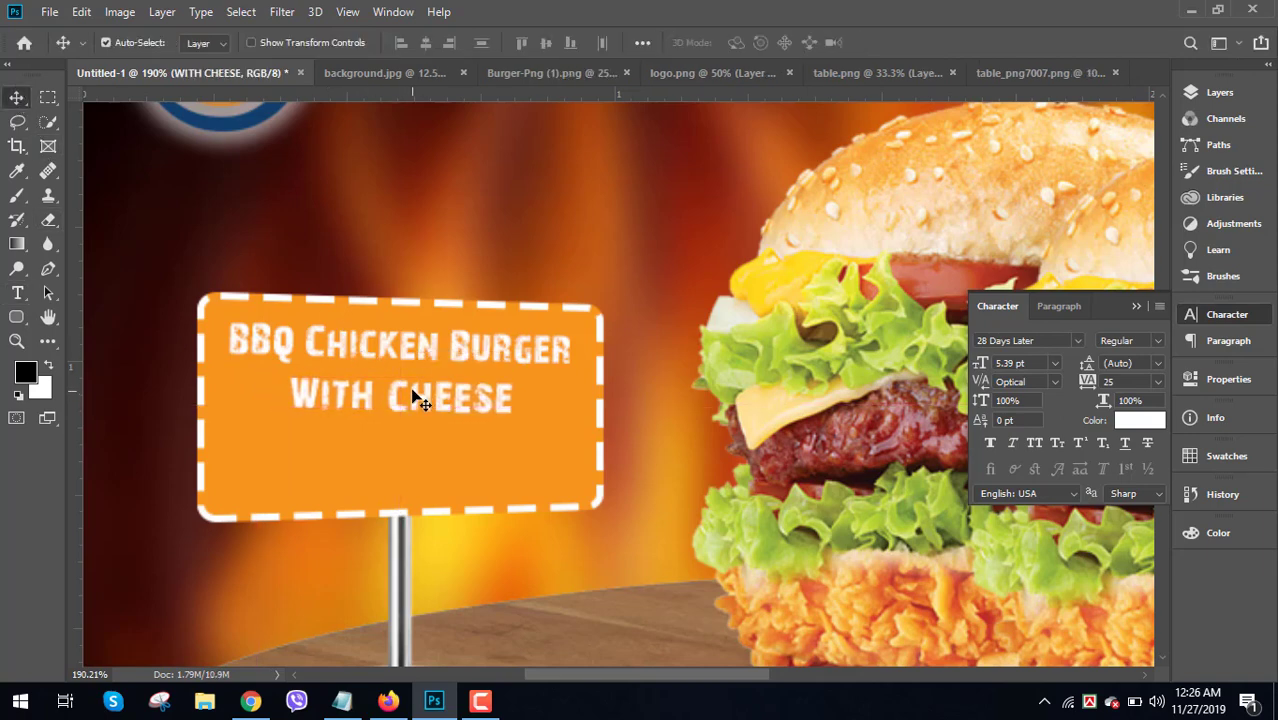
- Copy "15$" from the Description file in Notepad and paste it as a new text layer below "WITH CHEESE"
click(341, 700)
drag(600, 330, 558, 333)
key(ctrl+c)
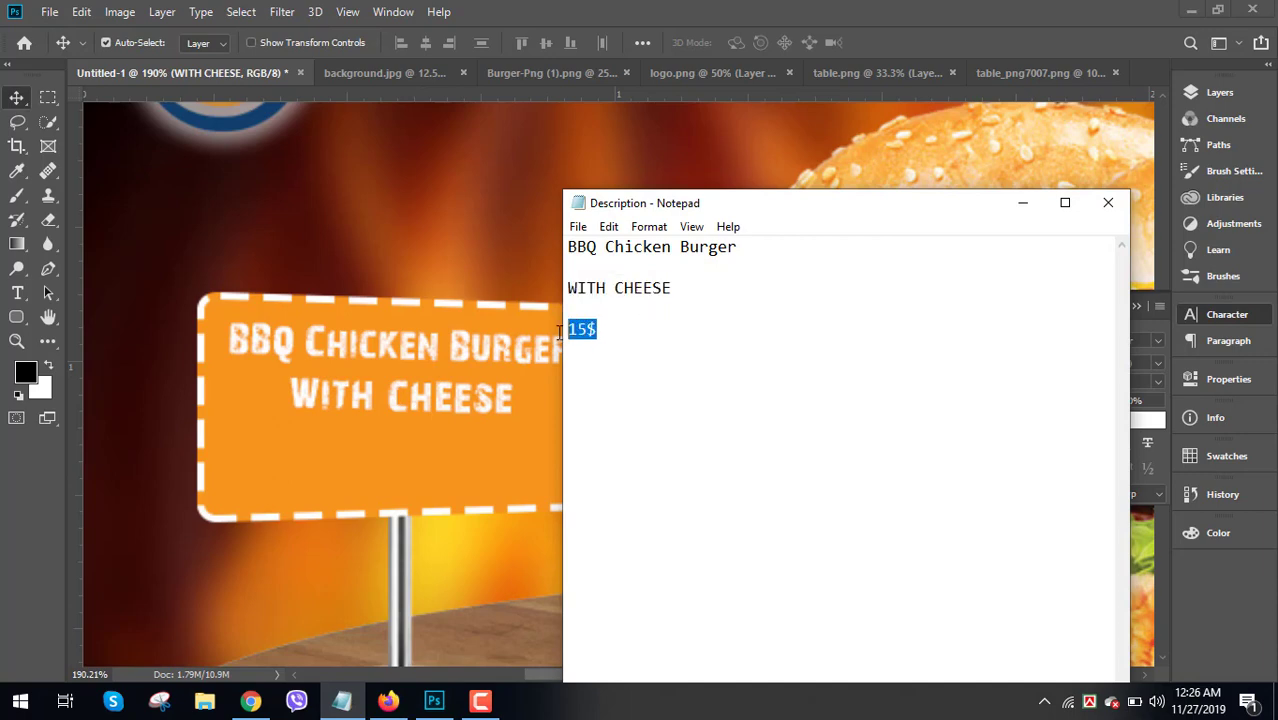
click(1022, 202)
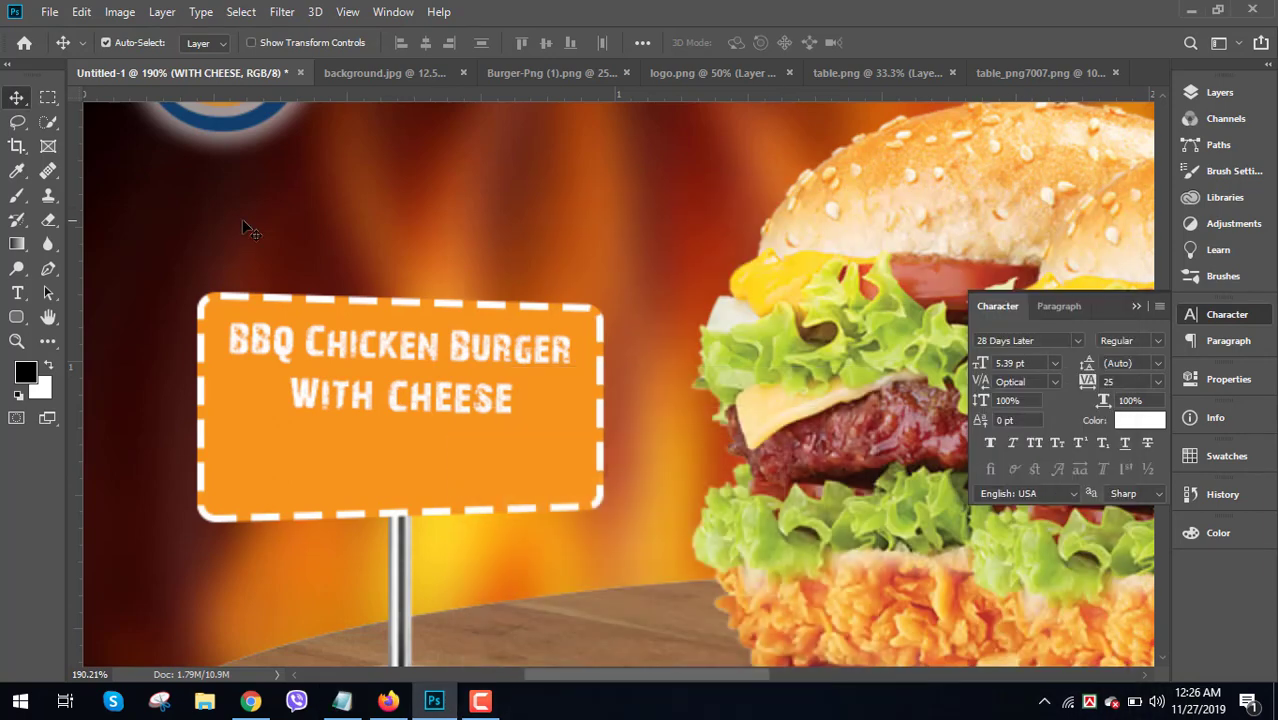
click(17, 292)
click(337, 463)
key(ctrl+v)
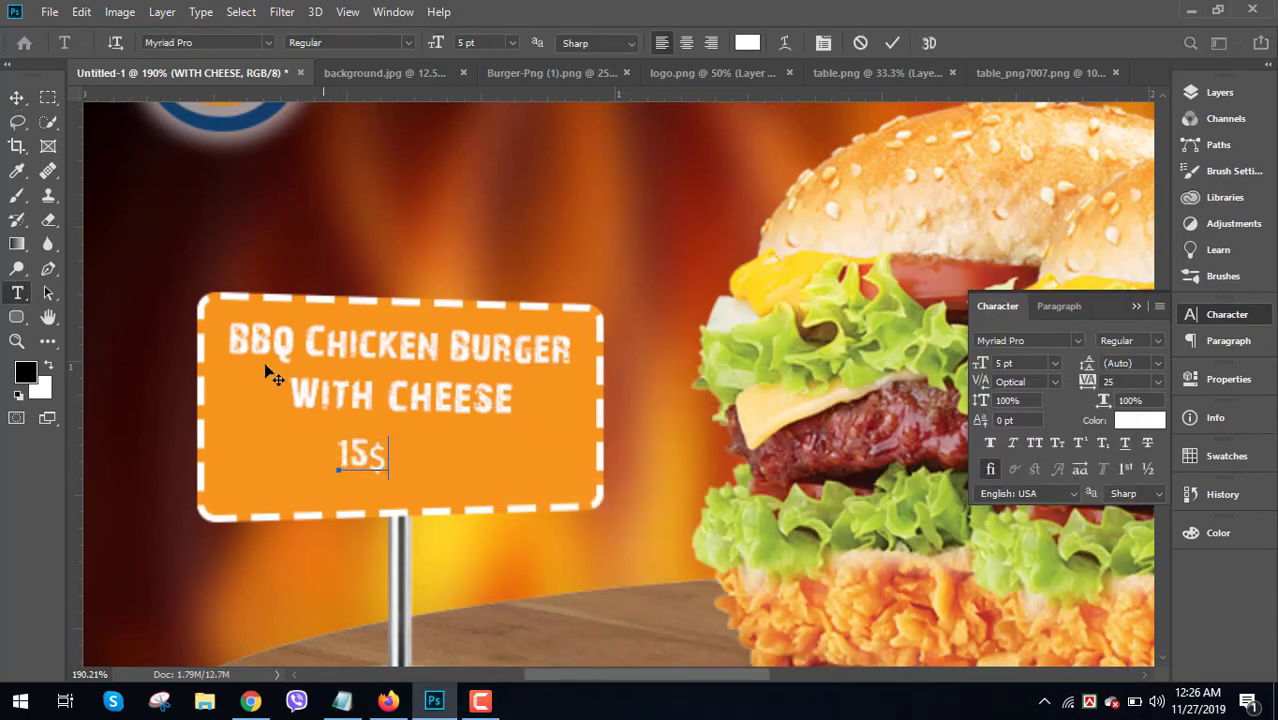
click(17, 97)
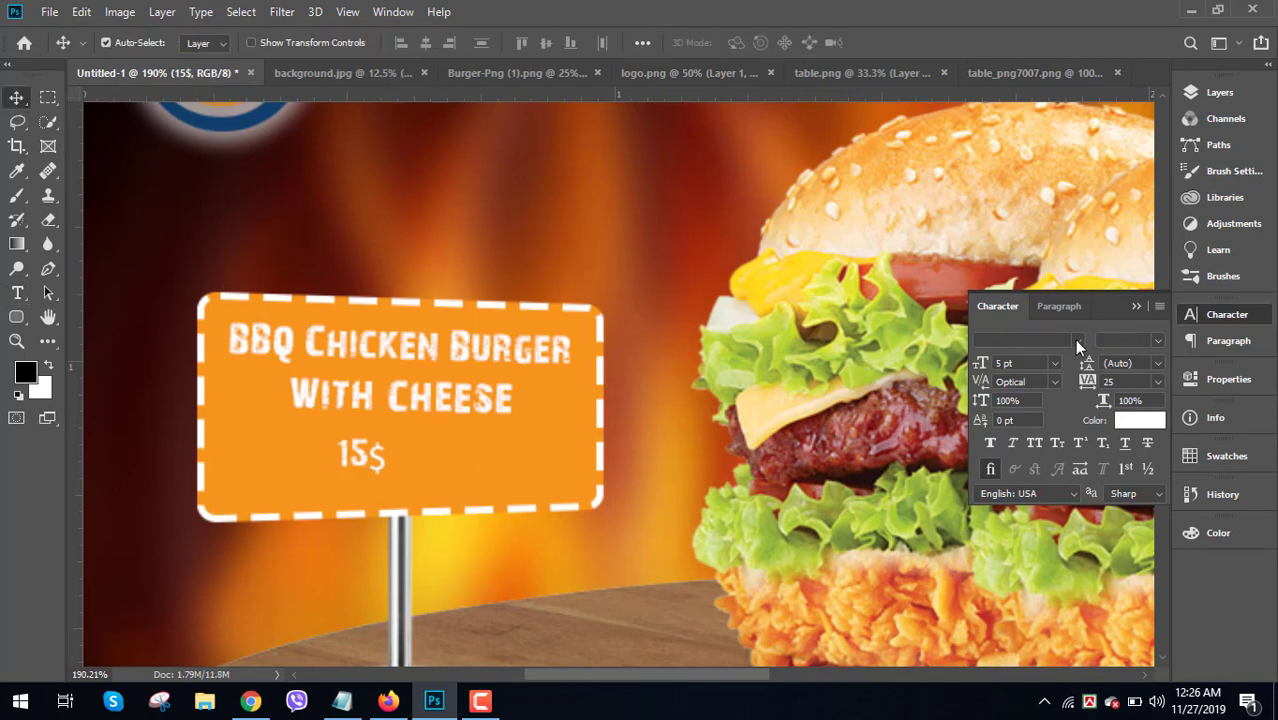
- Set the "15$" text to the Algerian font and enlarge it to about 178%, centred in the sign's lower part
click(1076, 340)
key(Down)
key(Down)
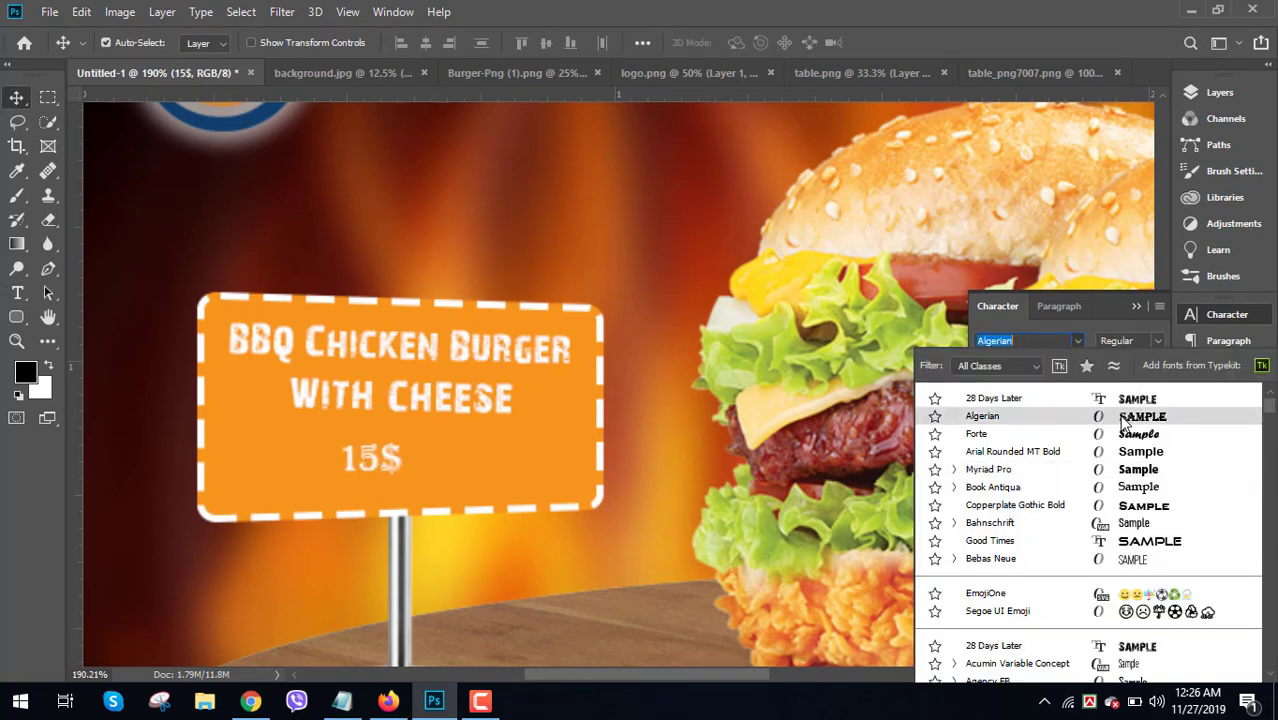
key(Return)
key(ctrl+t)
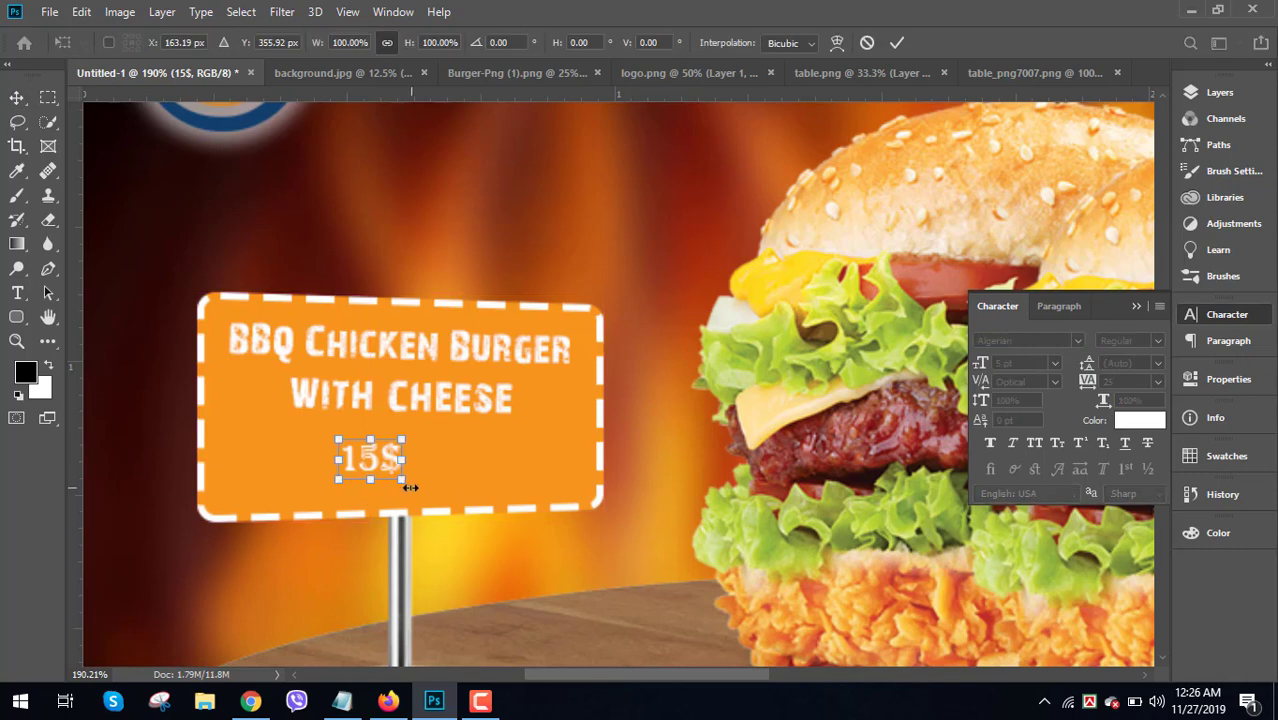
drag(399, 480, 435, 461)
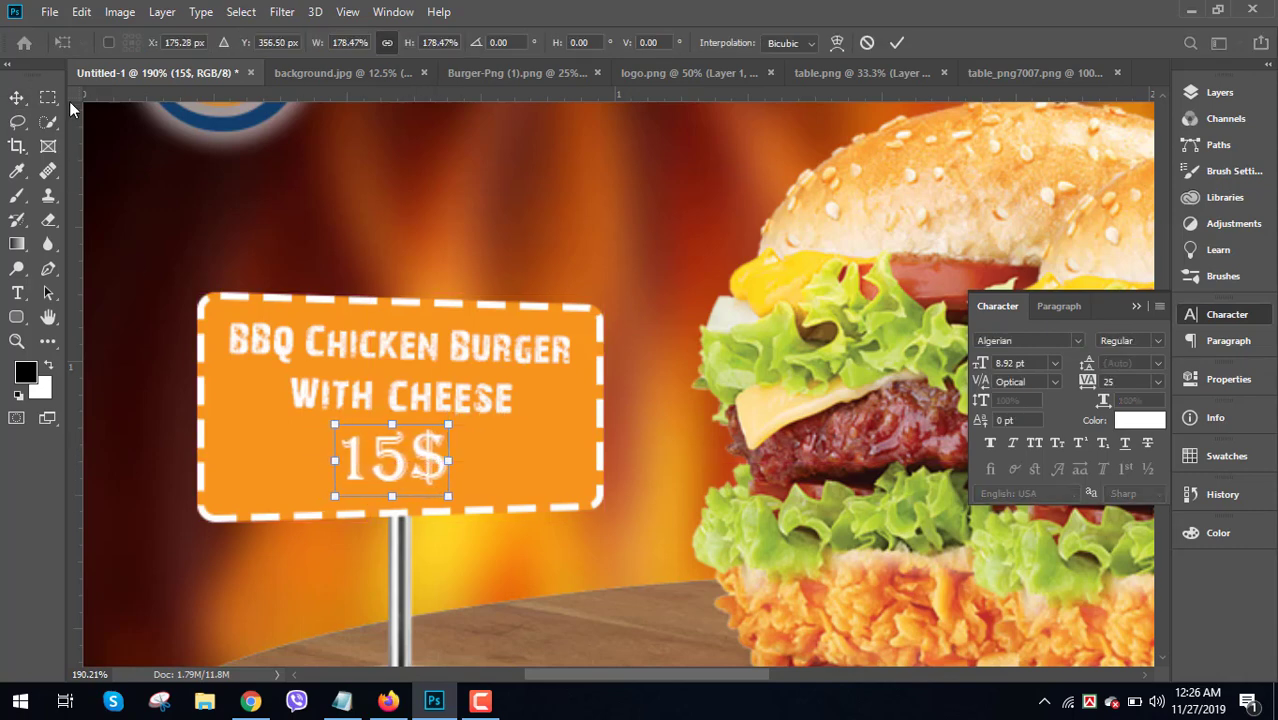
click(19, 97)
- Open the "15$" layer's blending options and enable a Drop Shadow
click(1134, 306)
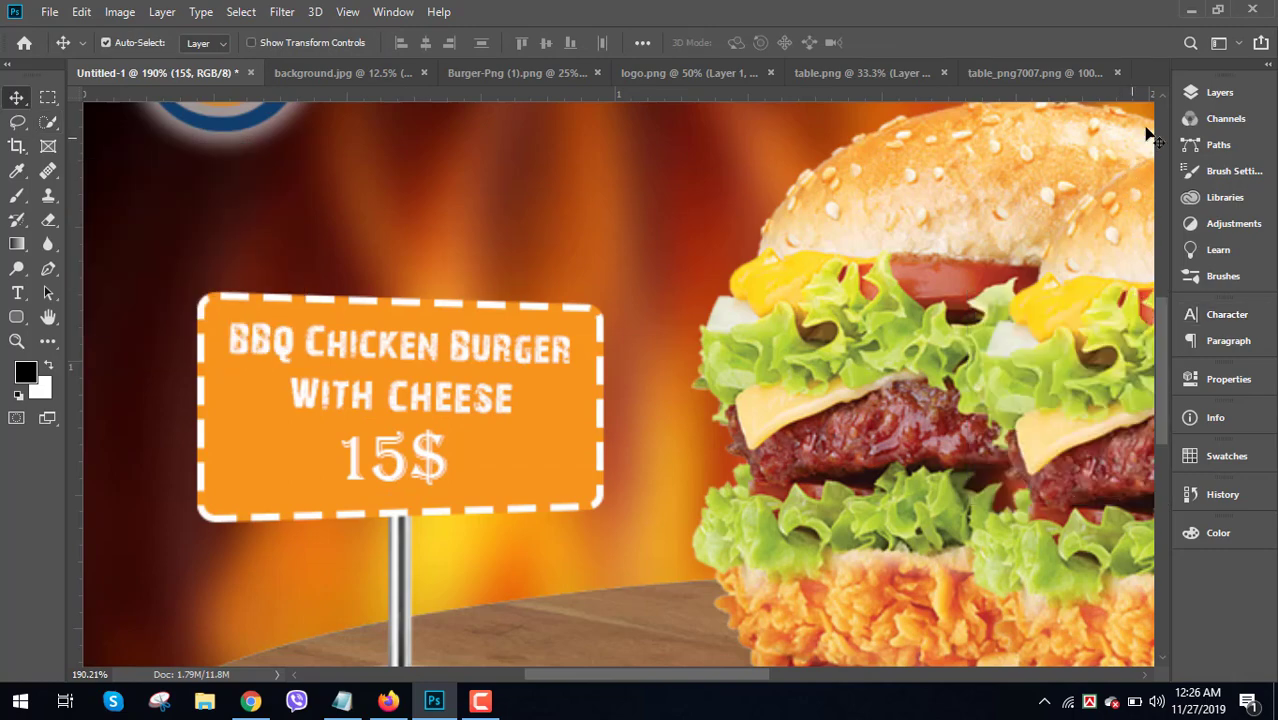
click(1180, 95)
right_click(1013, 212)
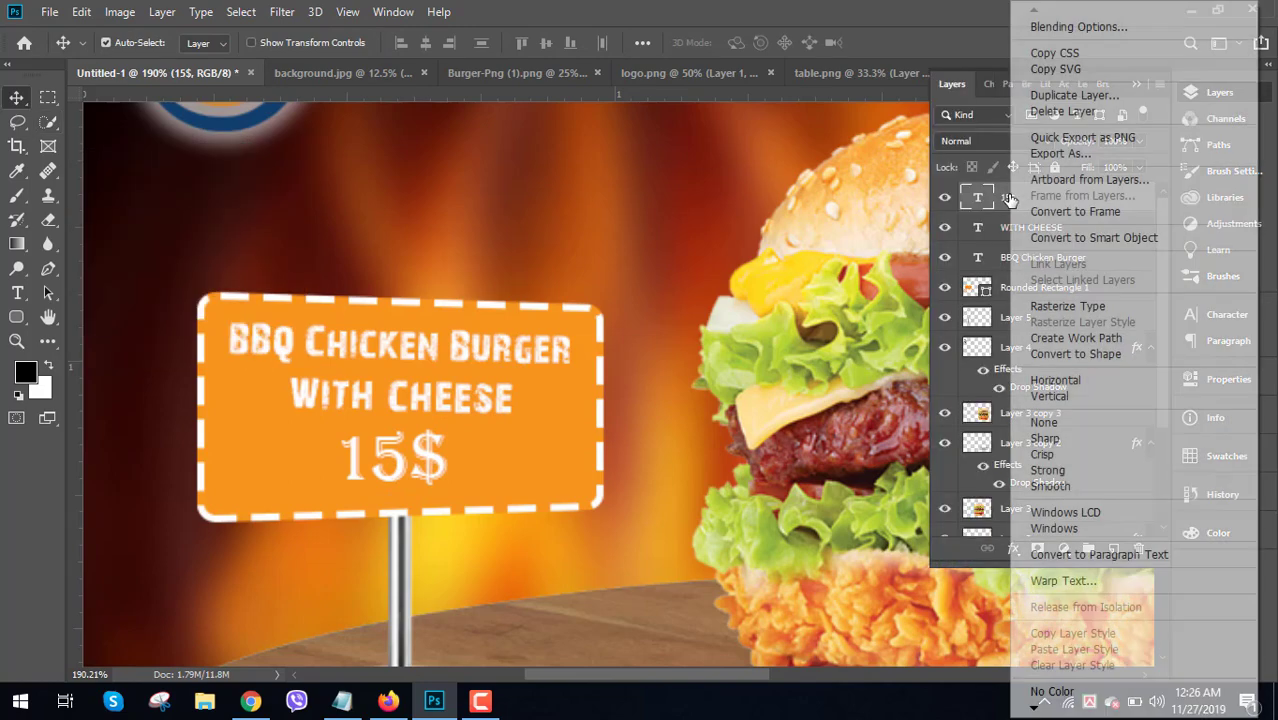
click(1075, 28)
drag(1018, 121, 1077, 117)
click(666, 494)
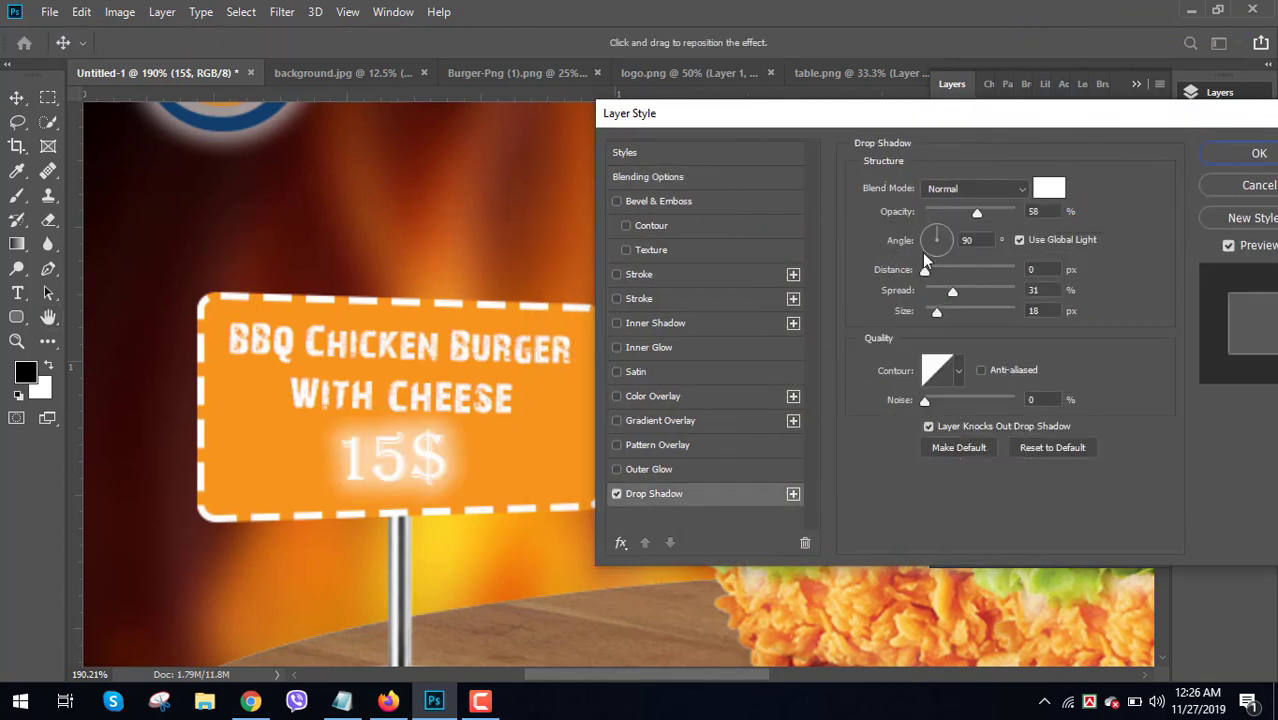
- Set the "15$" drop shadow's colour to near-black 060404, its spread to 16% and its size to 8 px
click(1049, 188)
drag(813, 443, 812, 546)
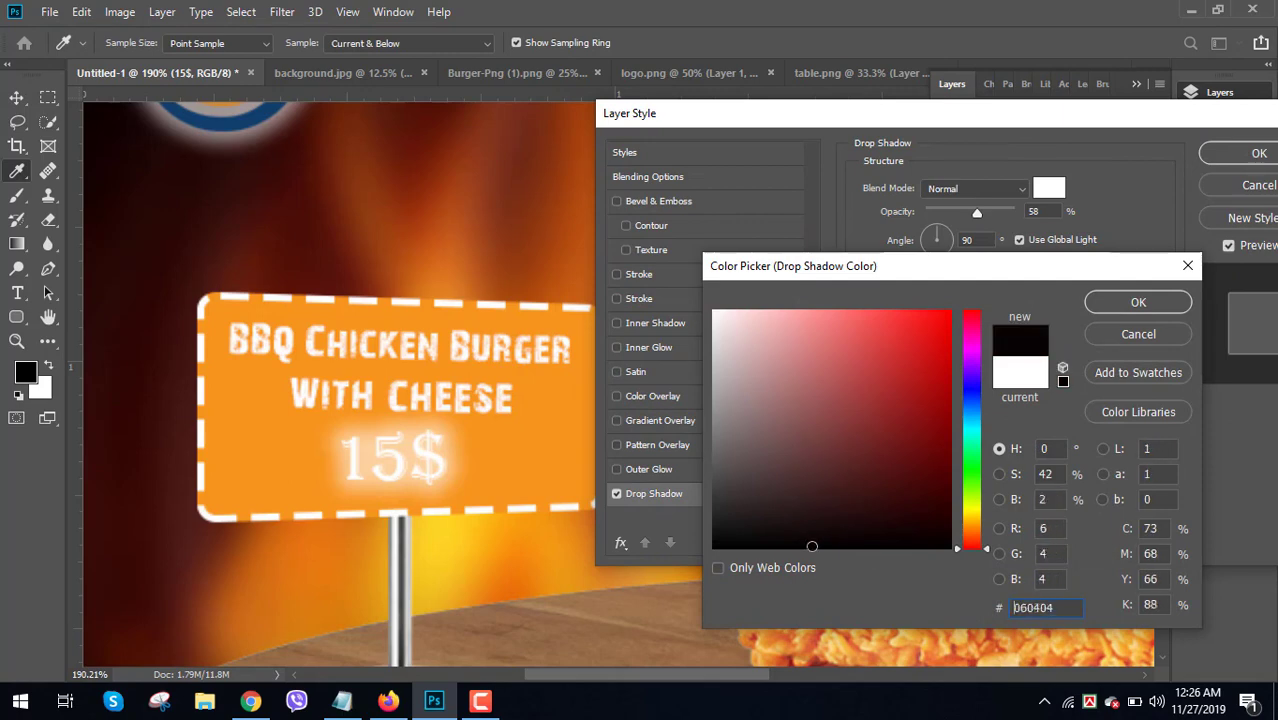
click(1140, 300)
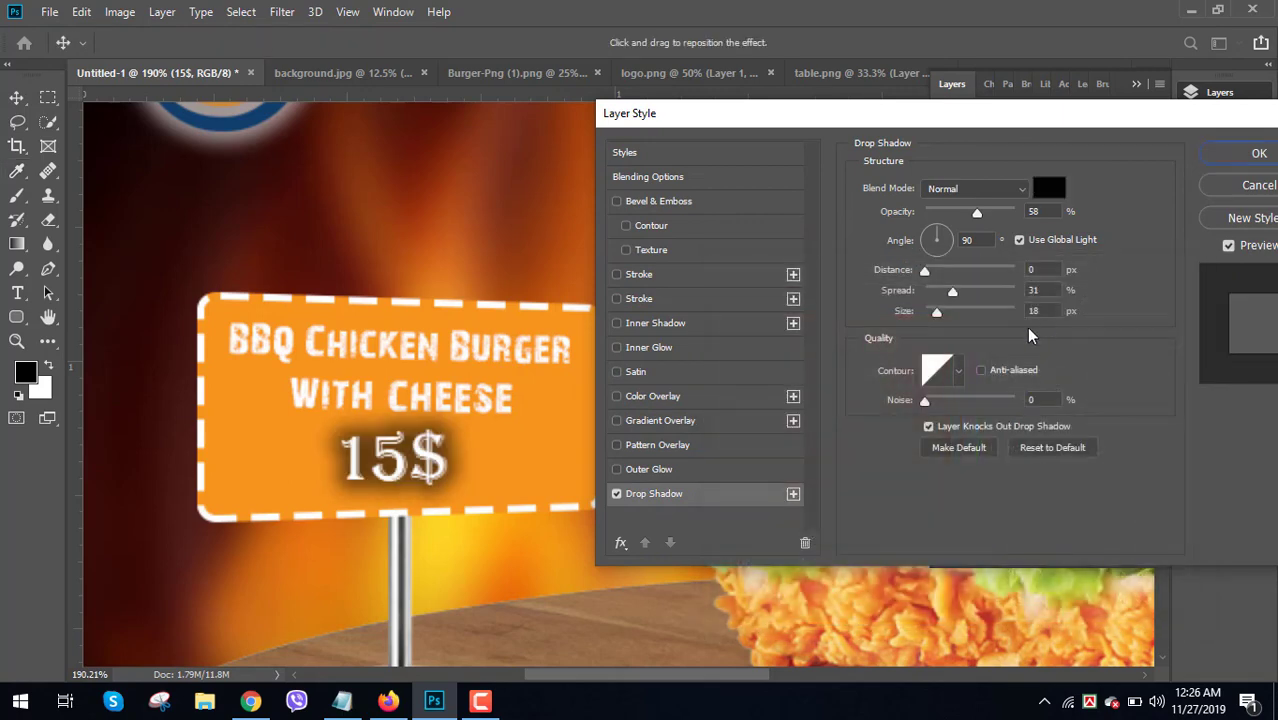
drag(955, 296, 932, 311)
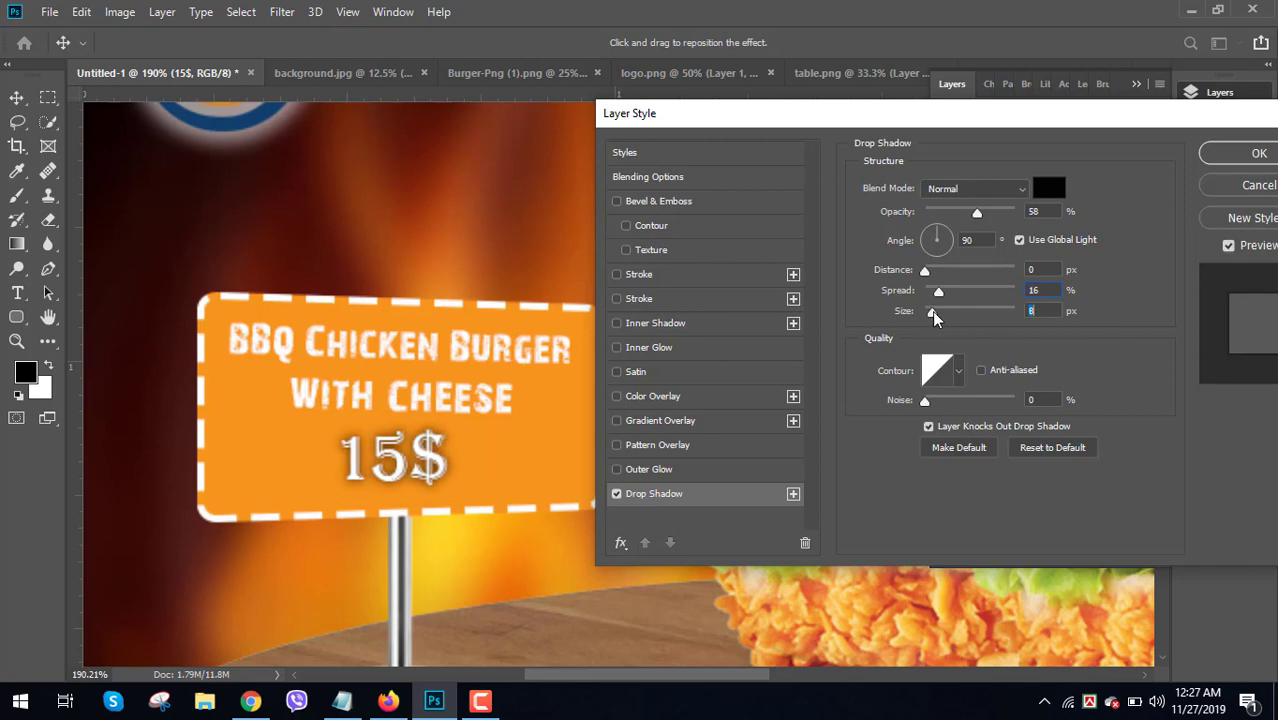
click(1232, 158)
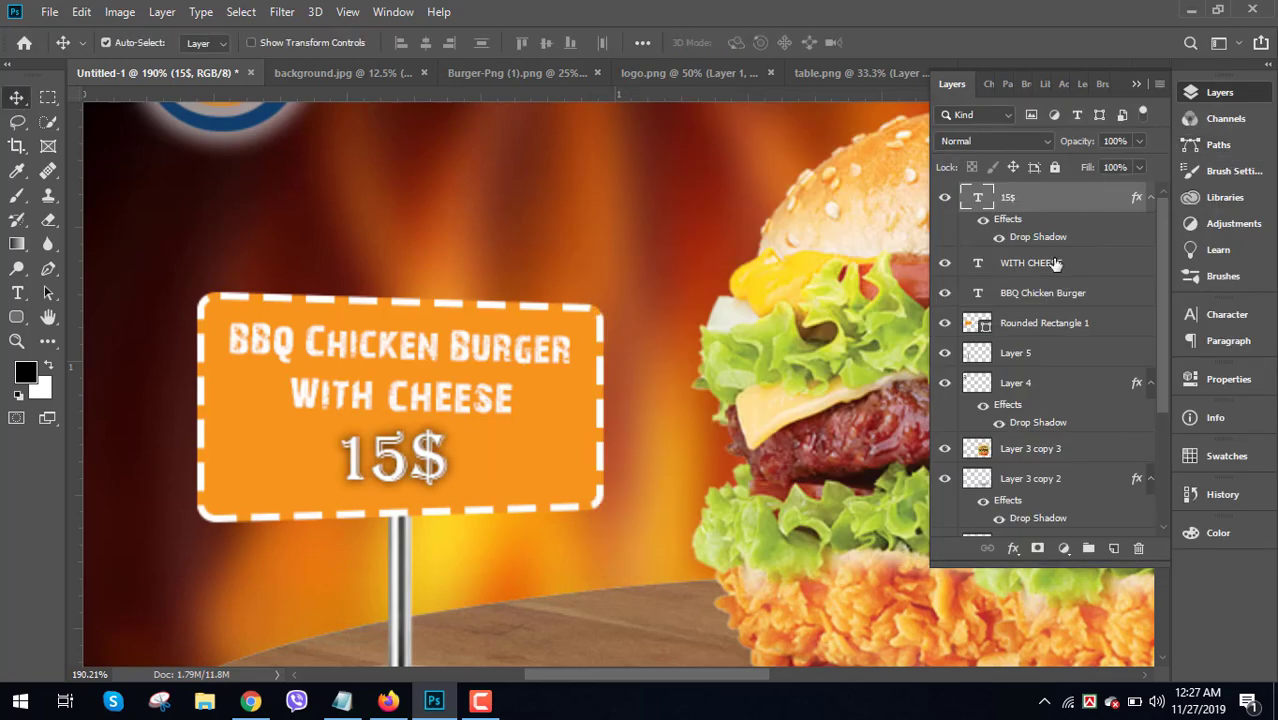
- Apply a black Drop Shadow with 58% opacity, 16% spread and 8 px size to the "WITH CHEESE" layer
right_click(1055, 263)
click(895, 35)
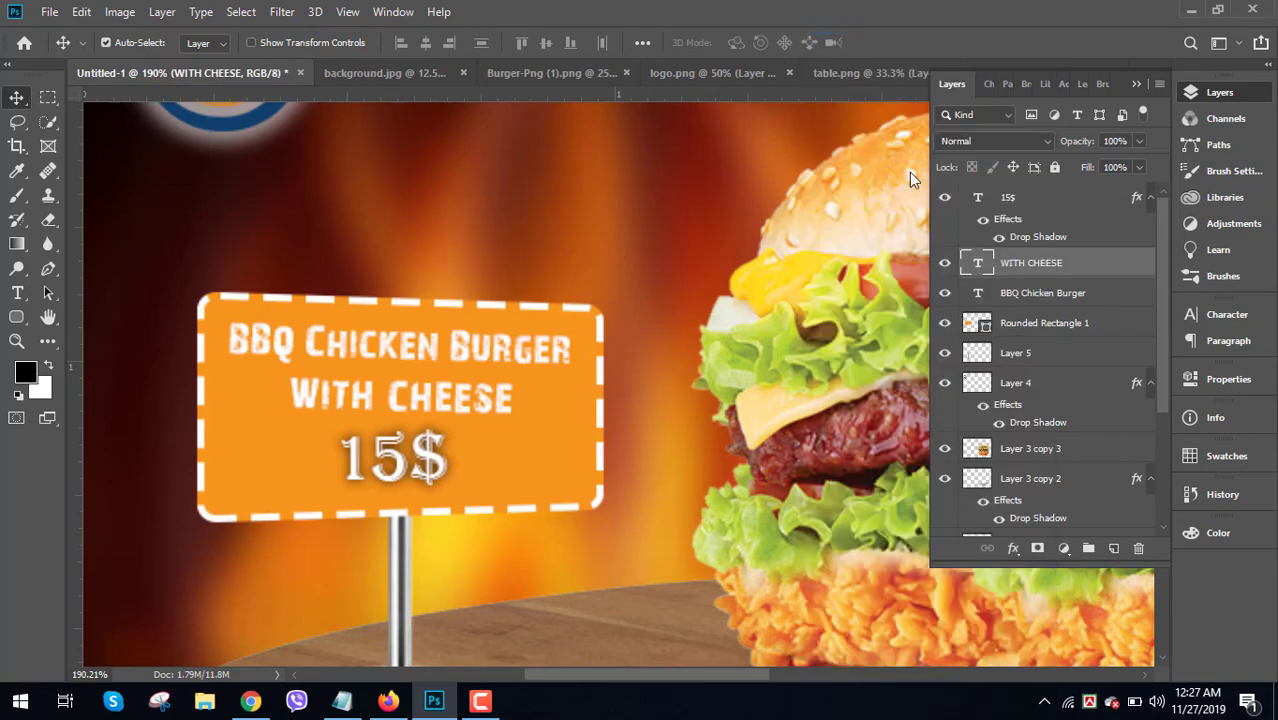
click(615, 497)
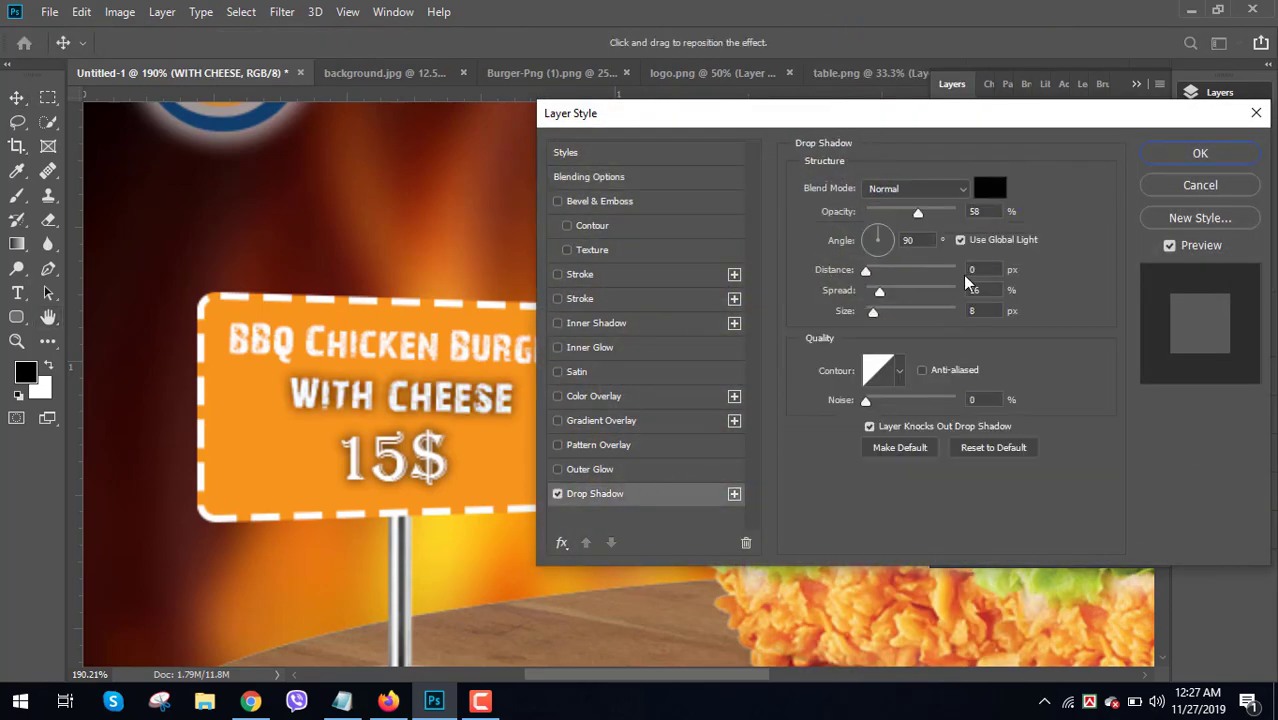
click(1185, 160)
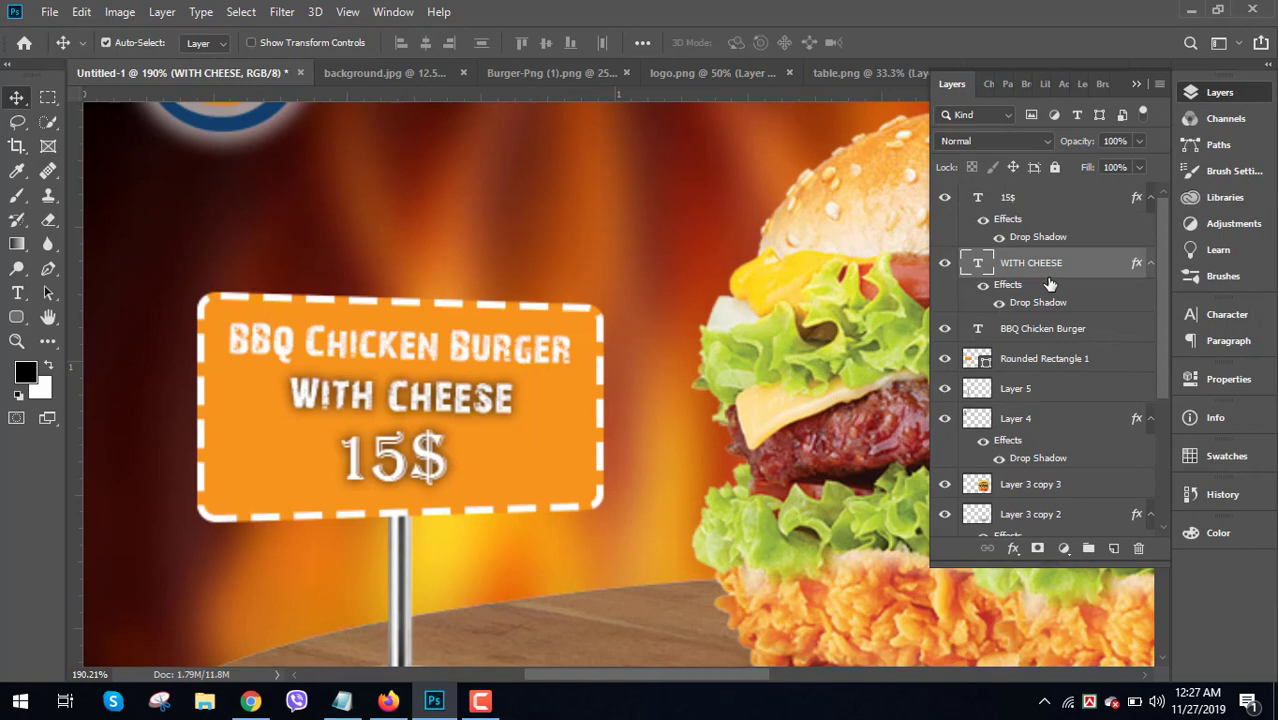
- Give the "BBQ Chicken Burger" text layer the same black Drop Shadow, with 58% opacity, 16% spread and 8 px size
click(1029, 340)
right_click(1029, 340)
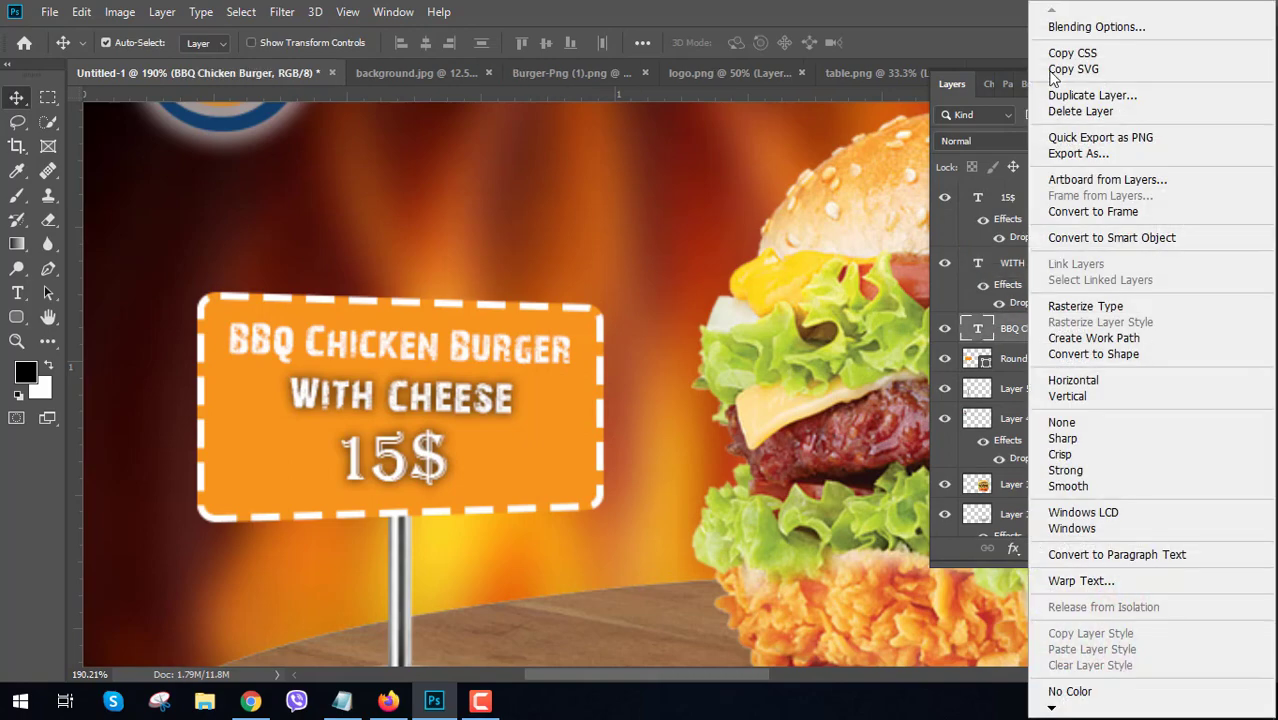
click(1060, 16)
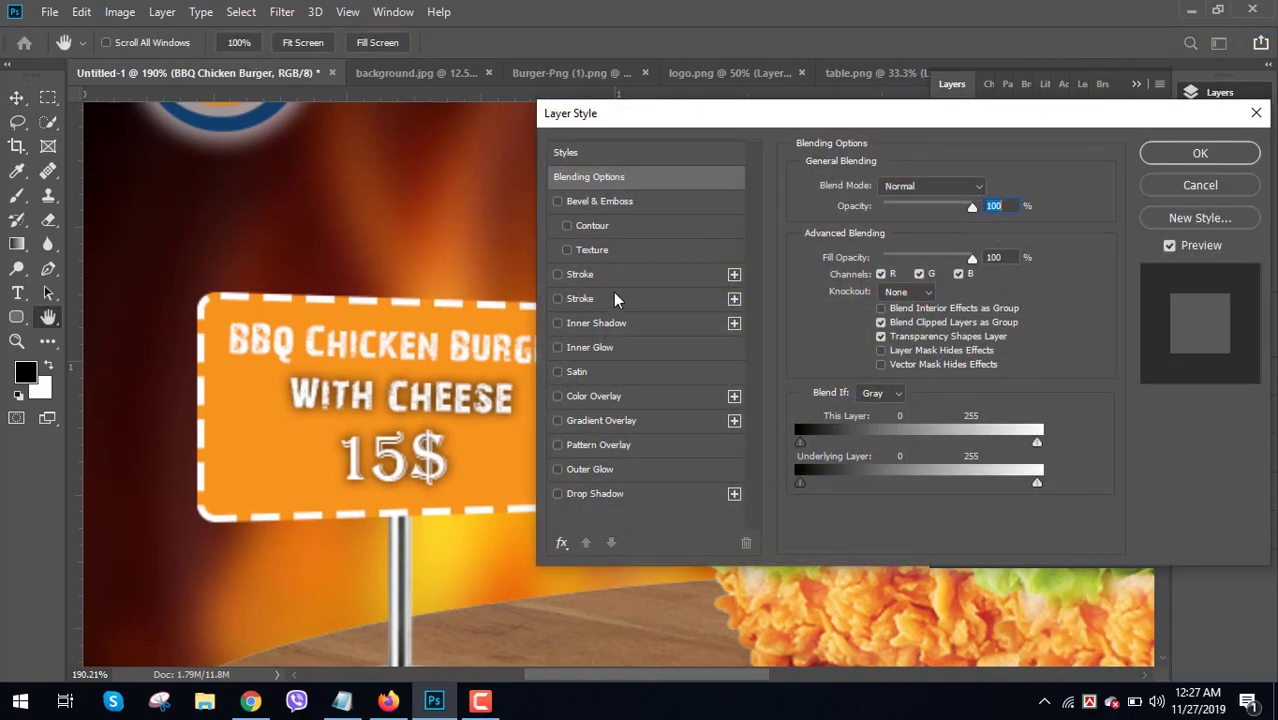
click(600, 494)
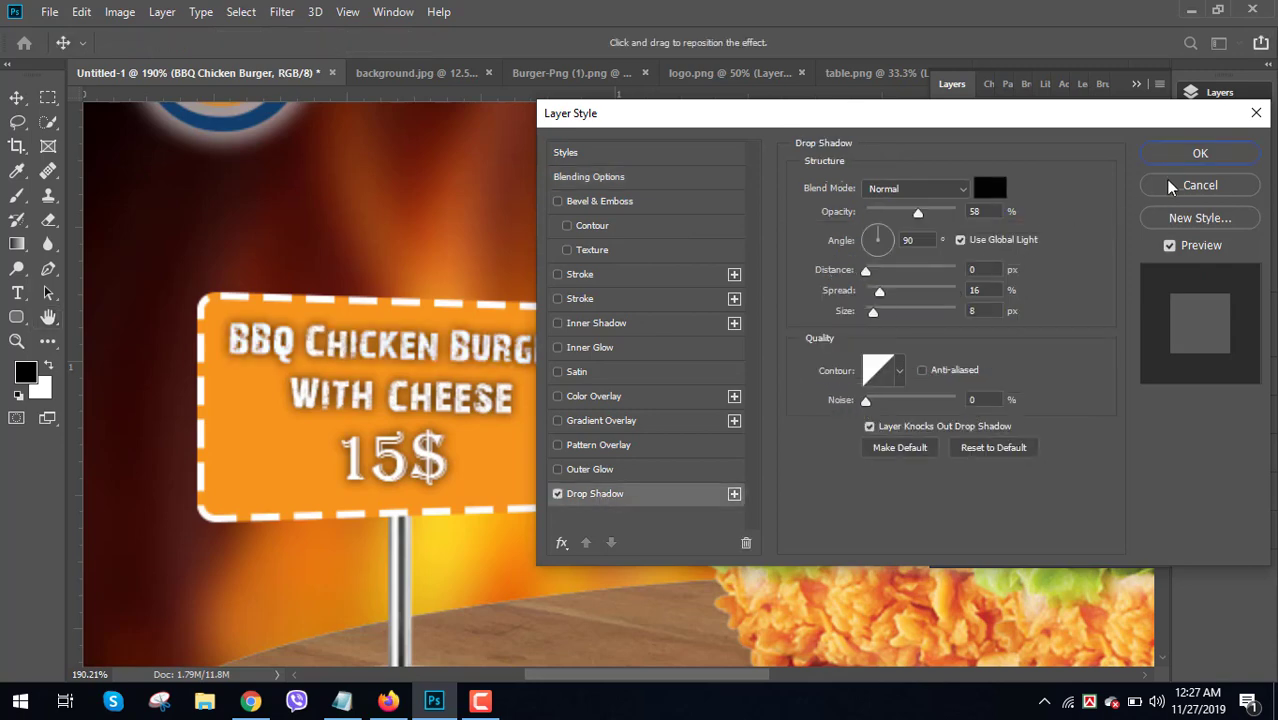
click(1197, 154)
click(1135, 85)
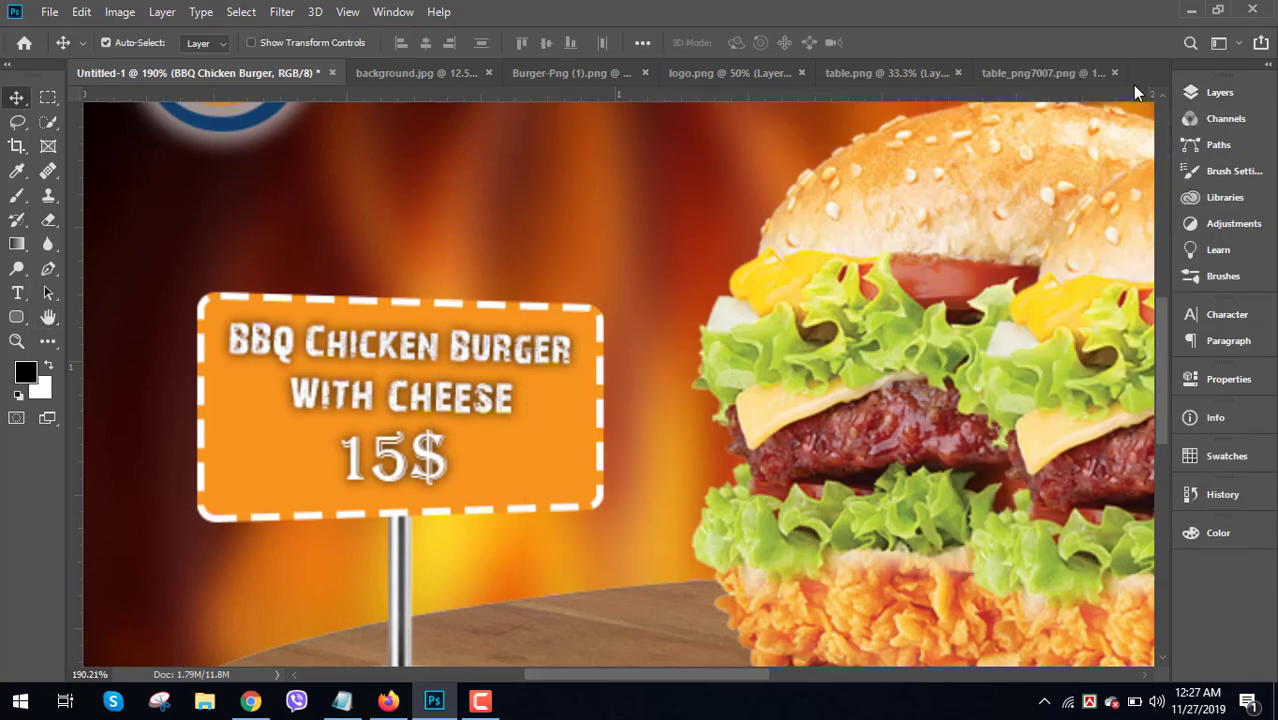
scroll(566, 340, down, 7)
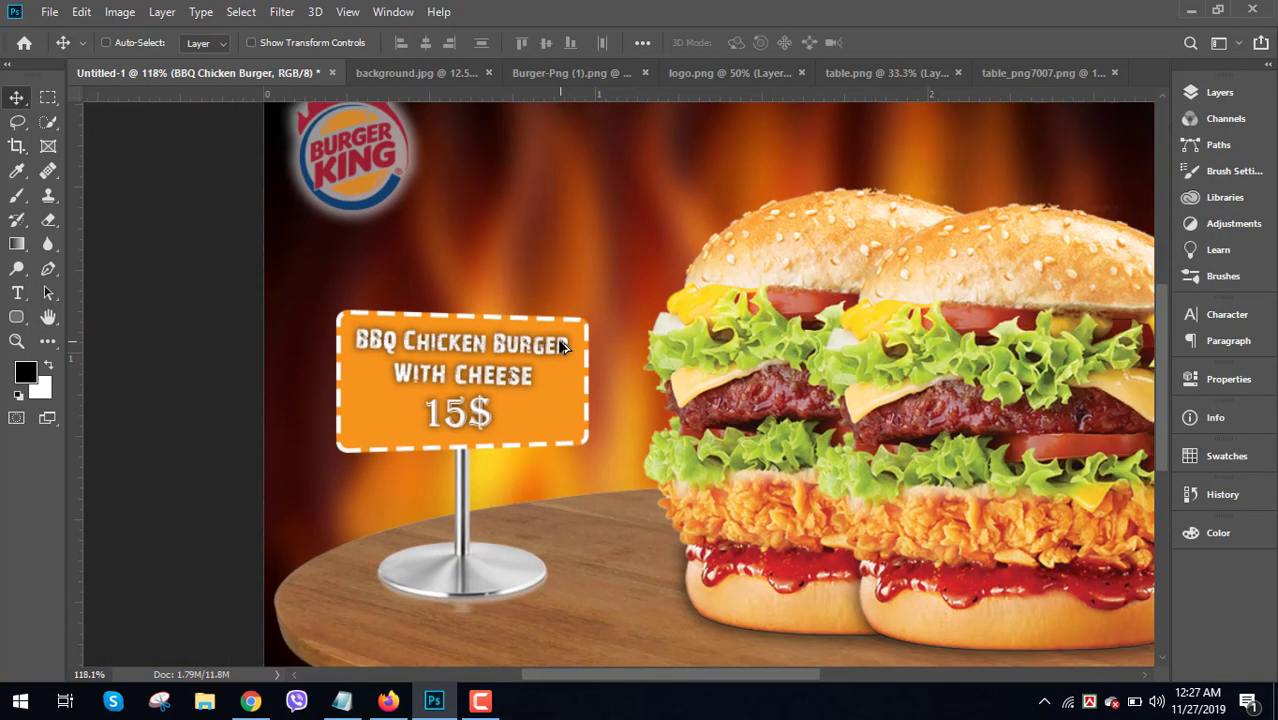
scroll(612, 326, up, 2)
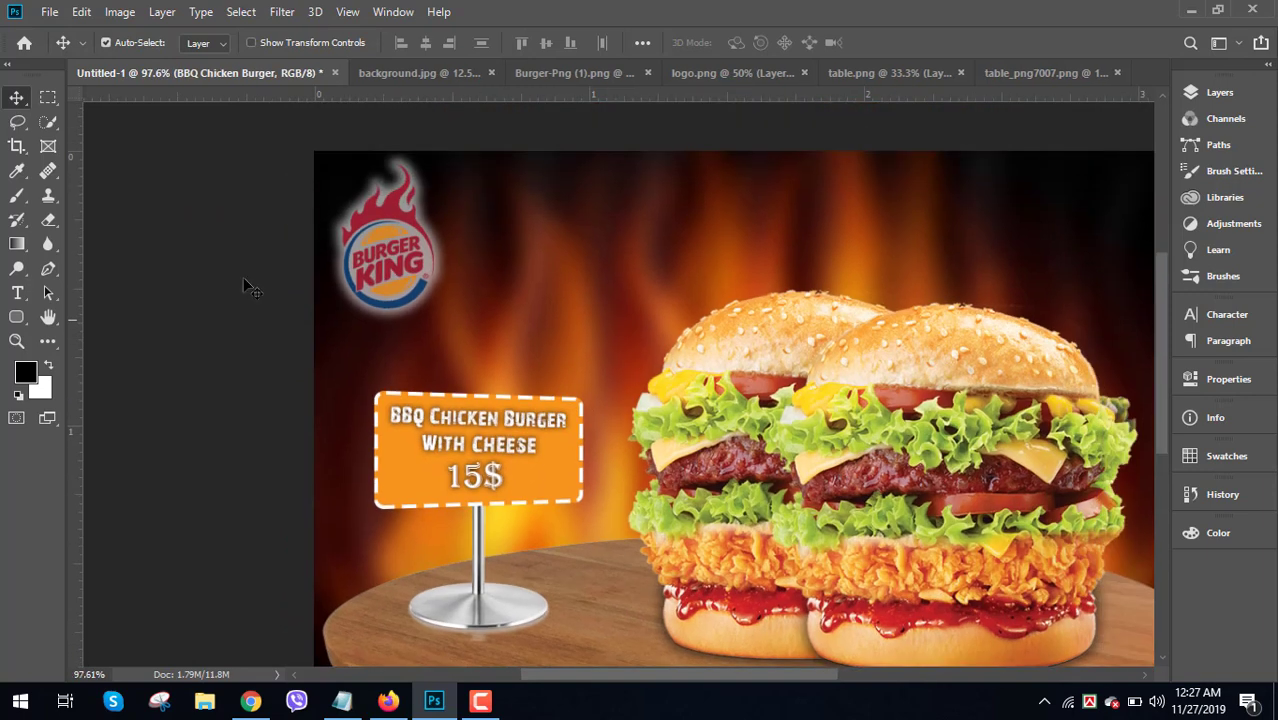
- Add a white text layer reading "BUY 1 GET 1" in the fire background, beside the Burger King logo
click(17, 293)
click(508, 233)
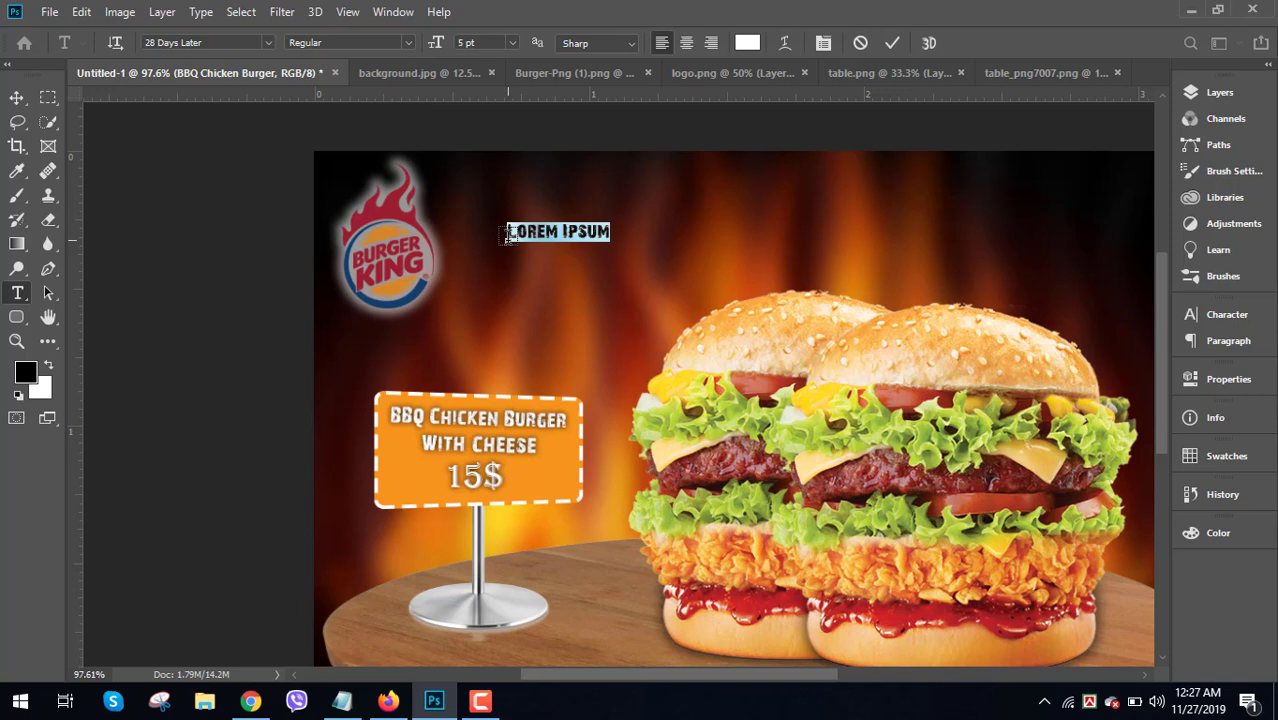
text(BU)
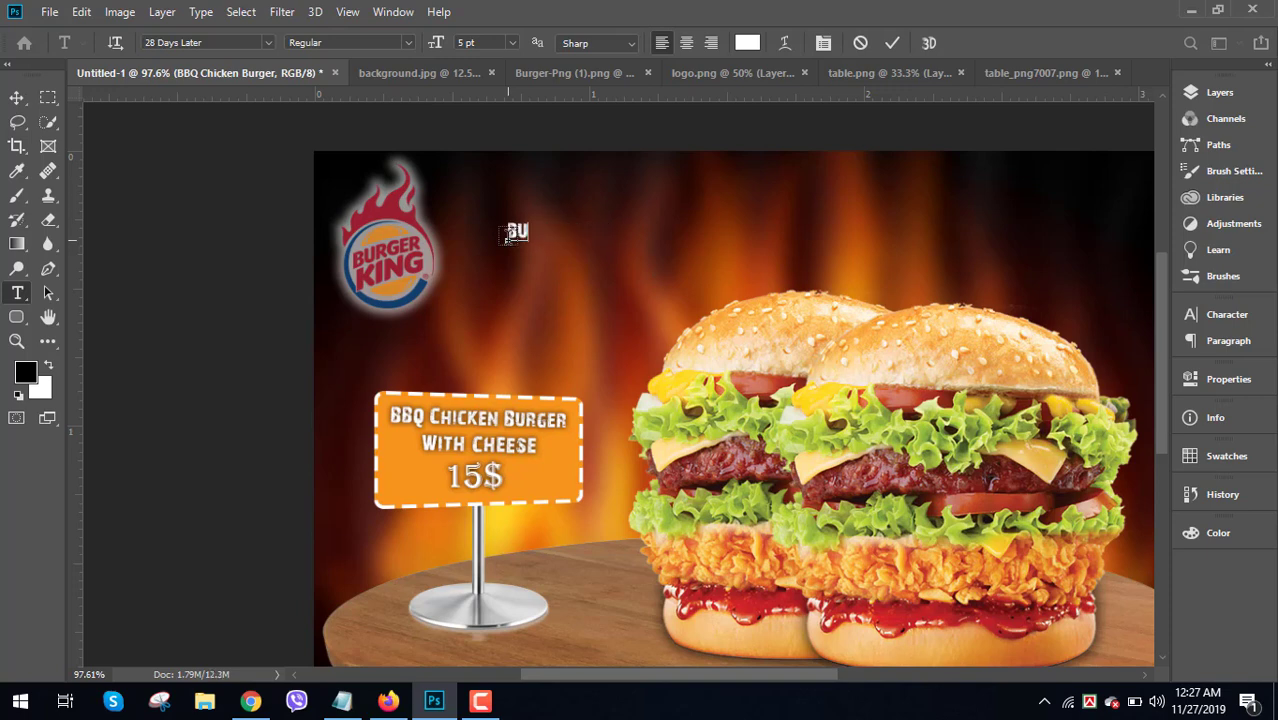
text(Y 1 GET 1)
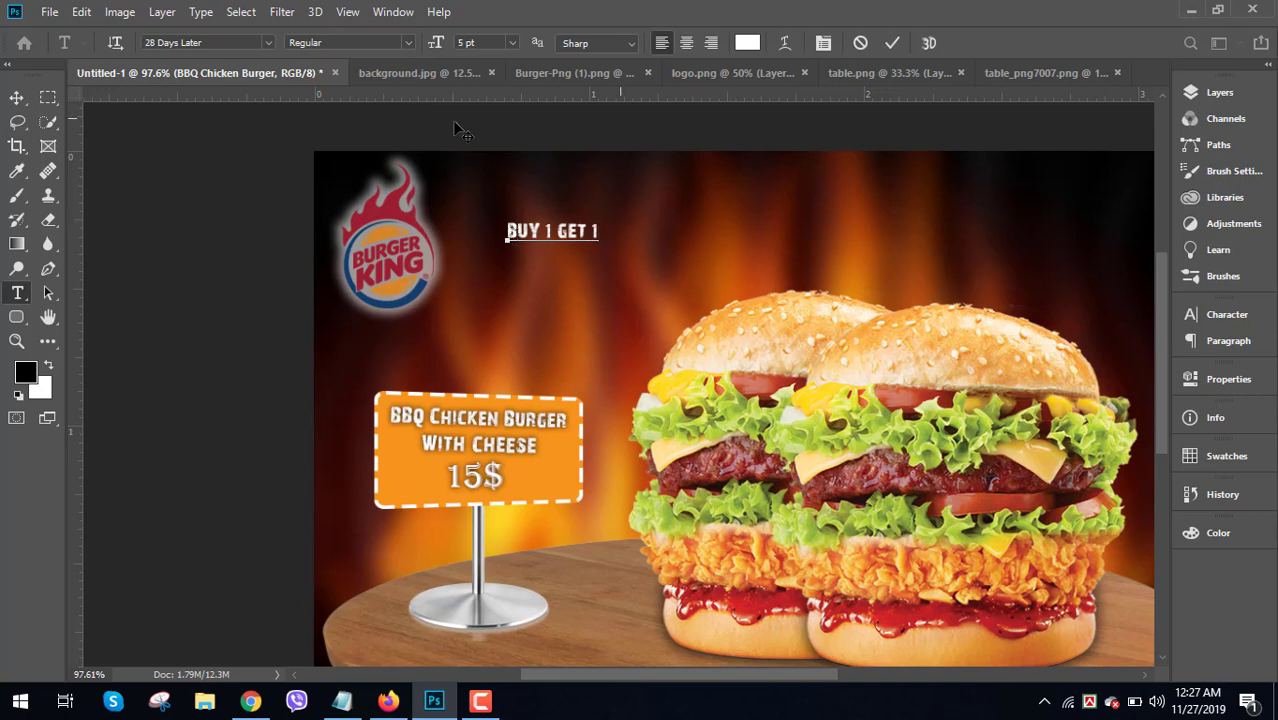
click(20, 98)
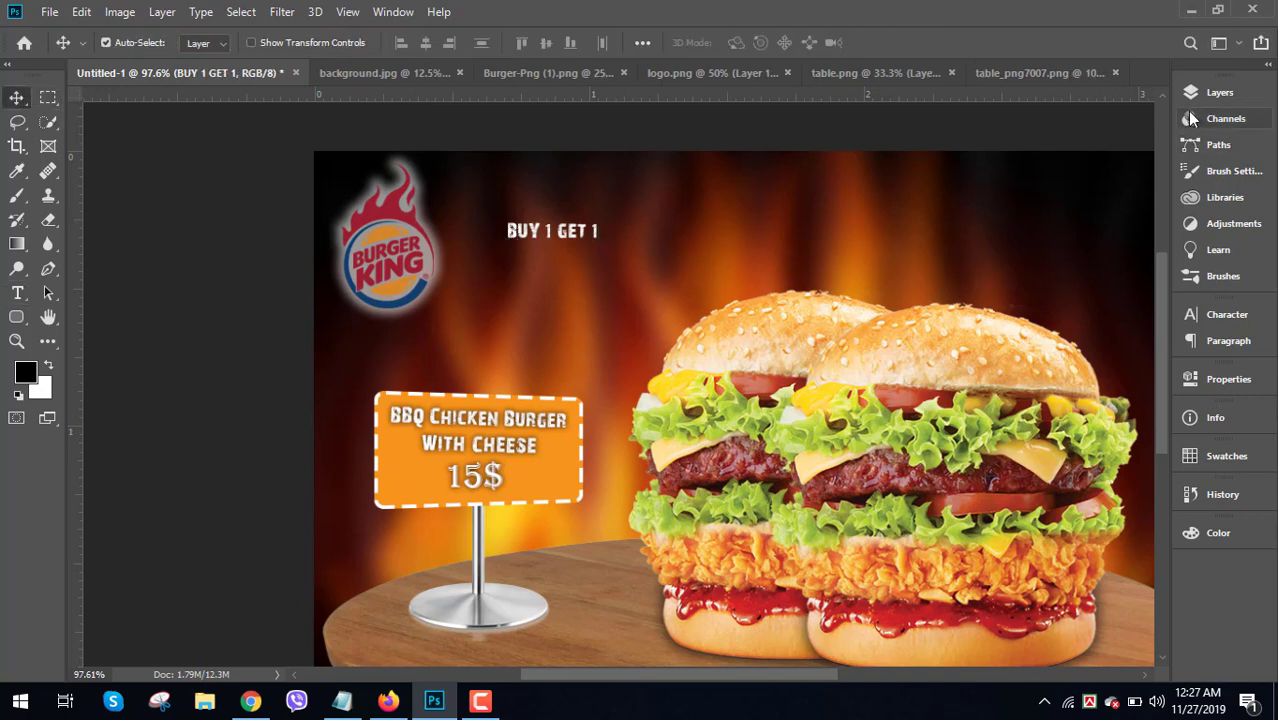
- Try a 24 pt size and the Forte font on the "BUY 1 GET 1" text, and undo the change
click(1194, 319)
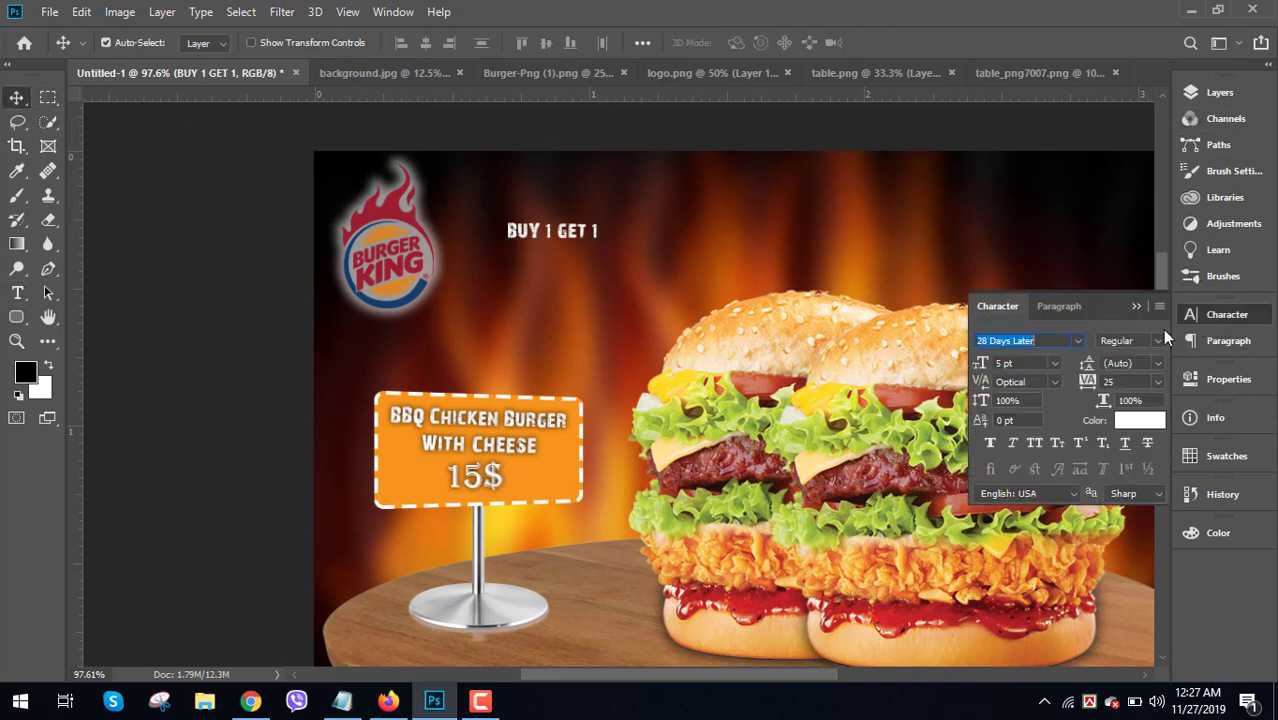
click(1056, 364)
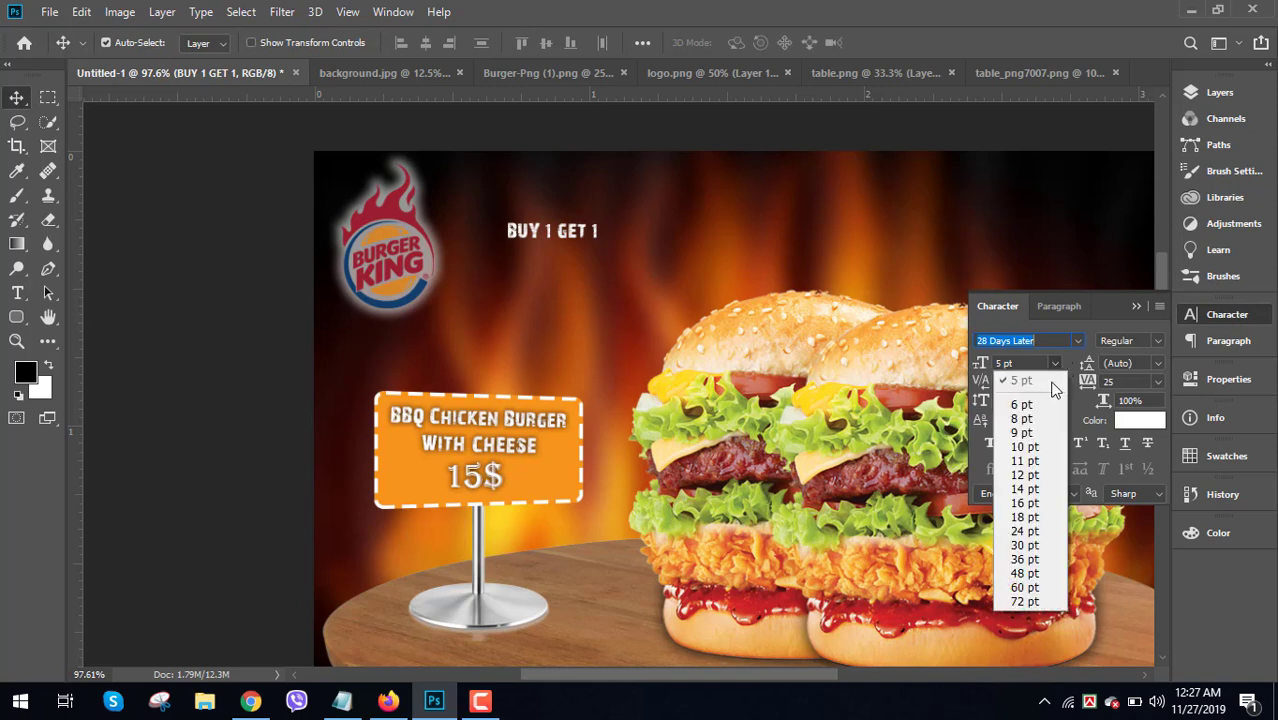
click(1024, 531)
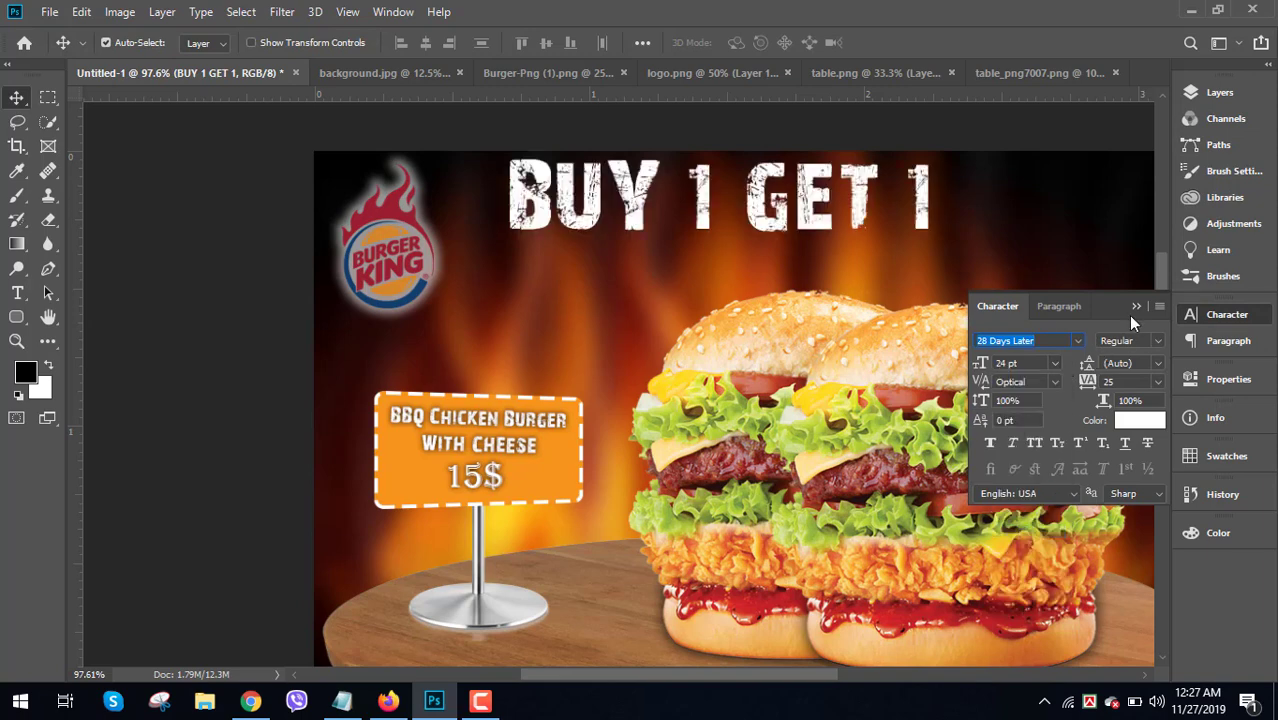
click(1080, 343)
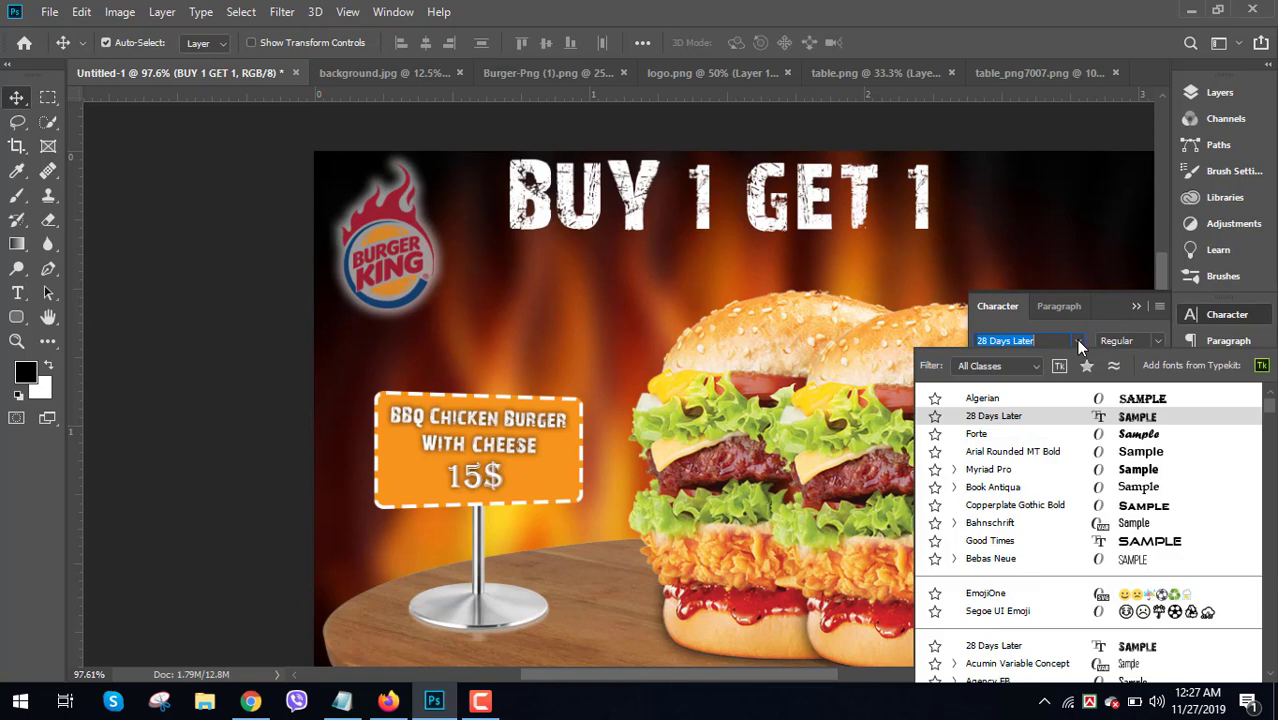
click(1128, 444)
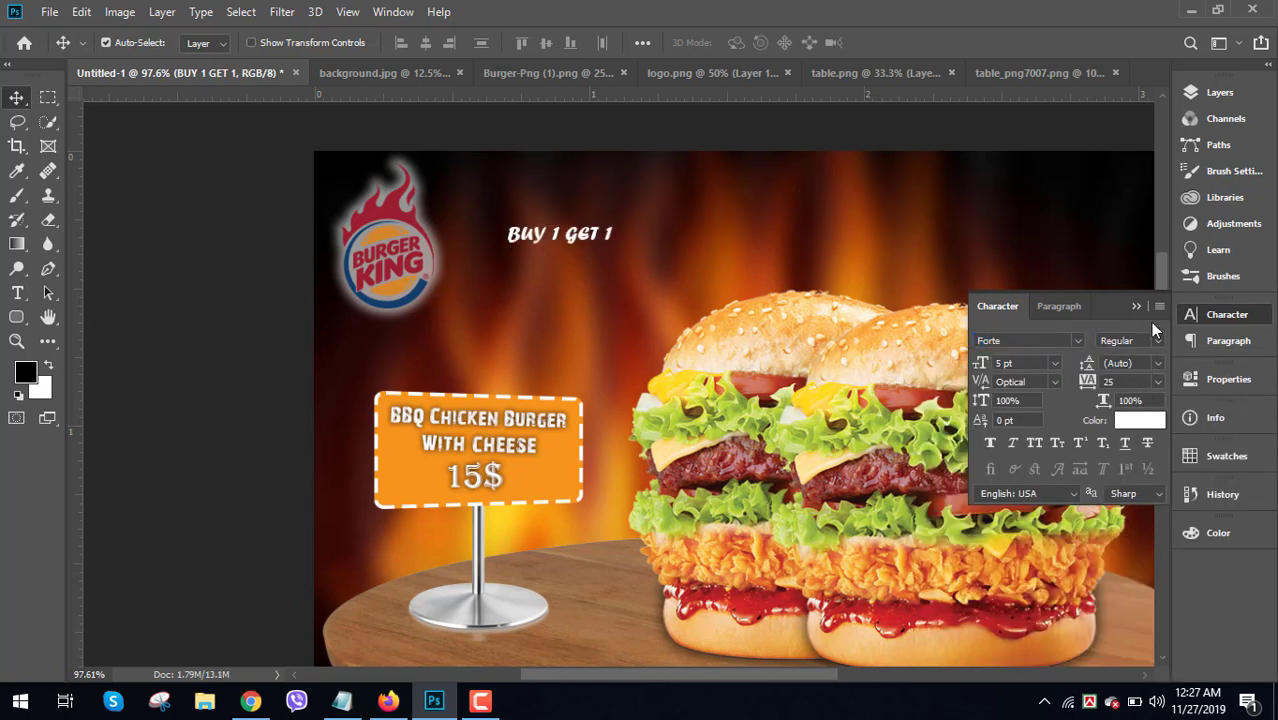
click(1136, 306)
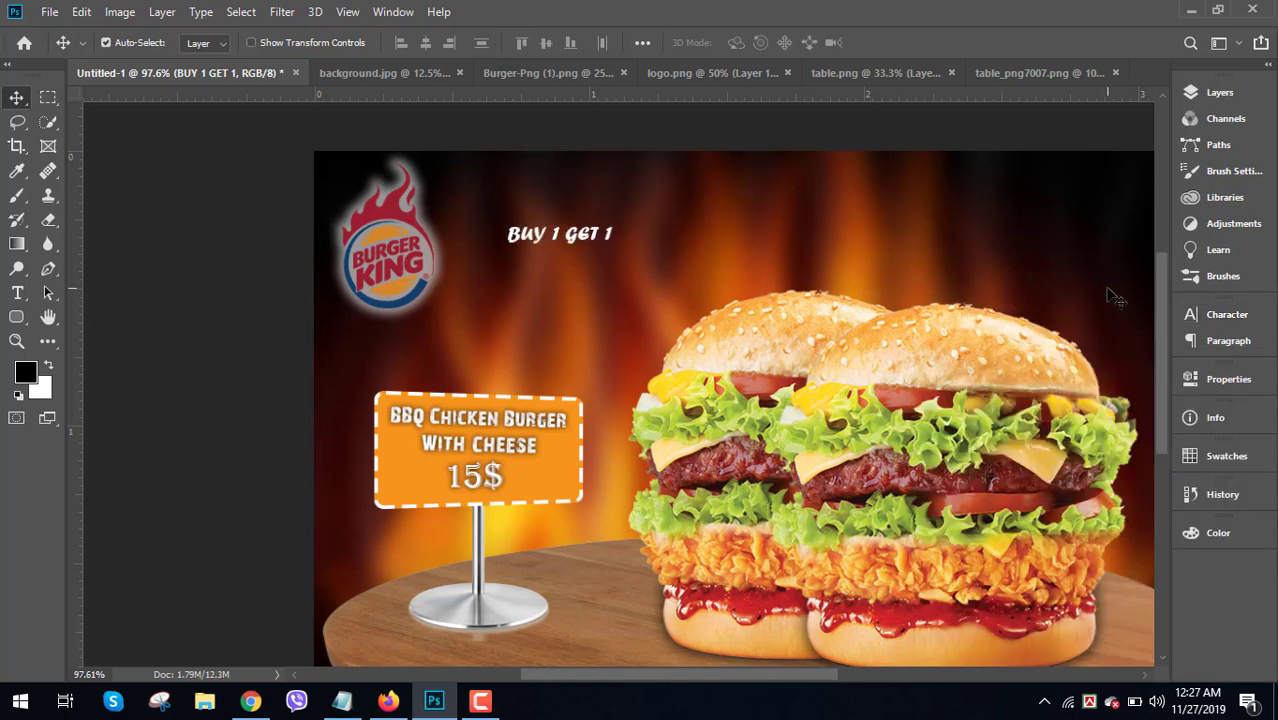
key(ctrl)
key(ctrl+z)
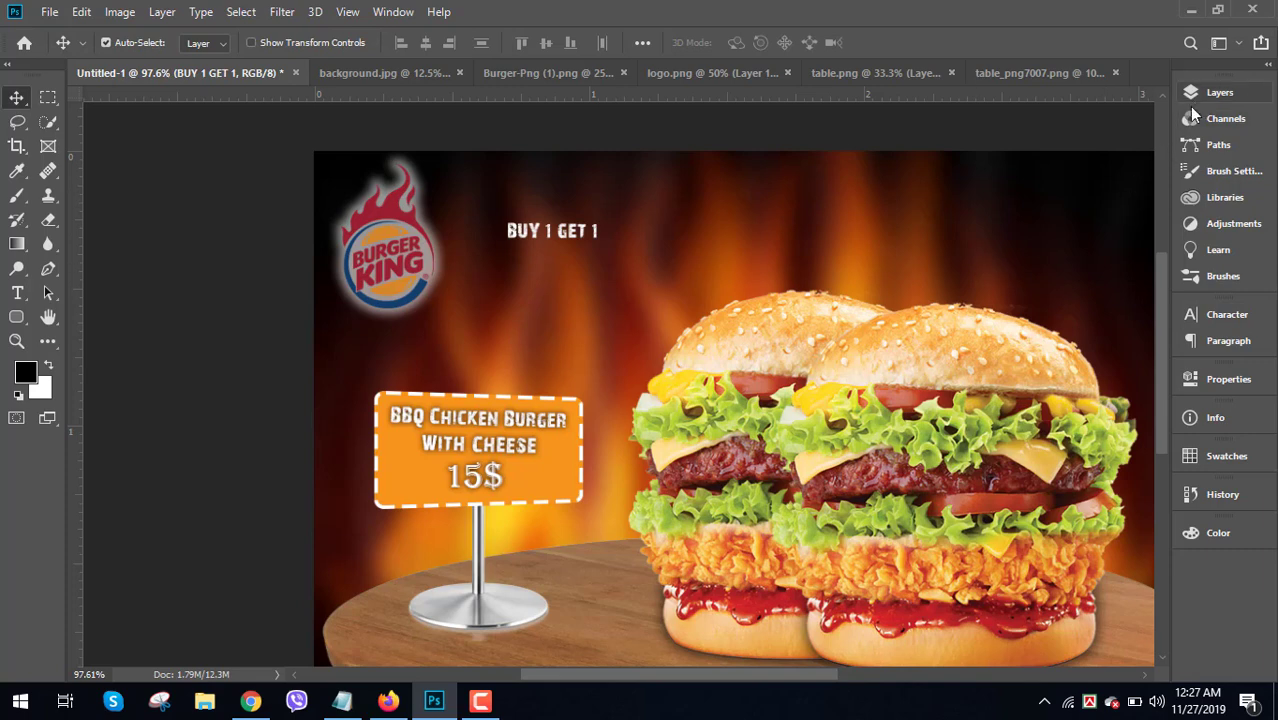
- Set the "BUY 1 GET 1" text to the Forte font at 24 pt
click(1222, 314)
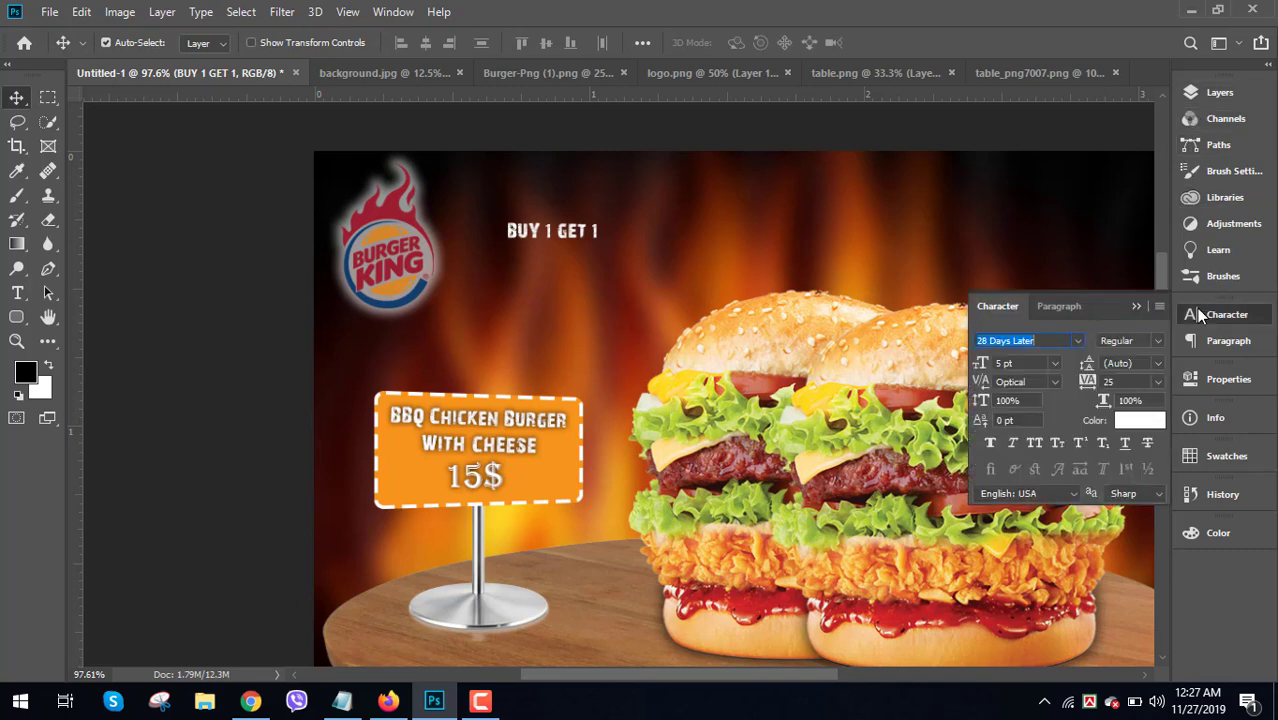
click(1076, 341)
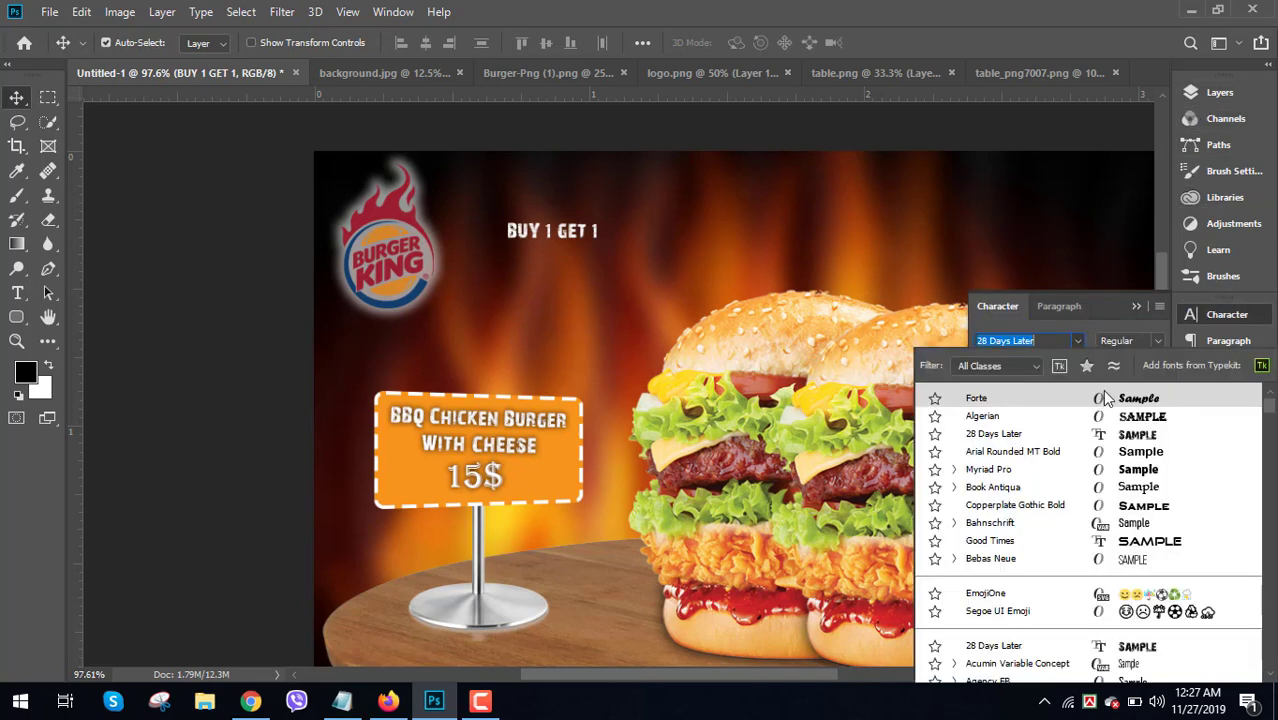
click(1102, 396)
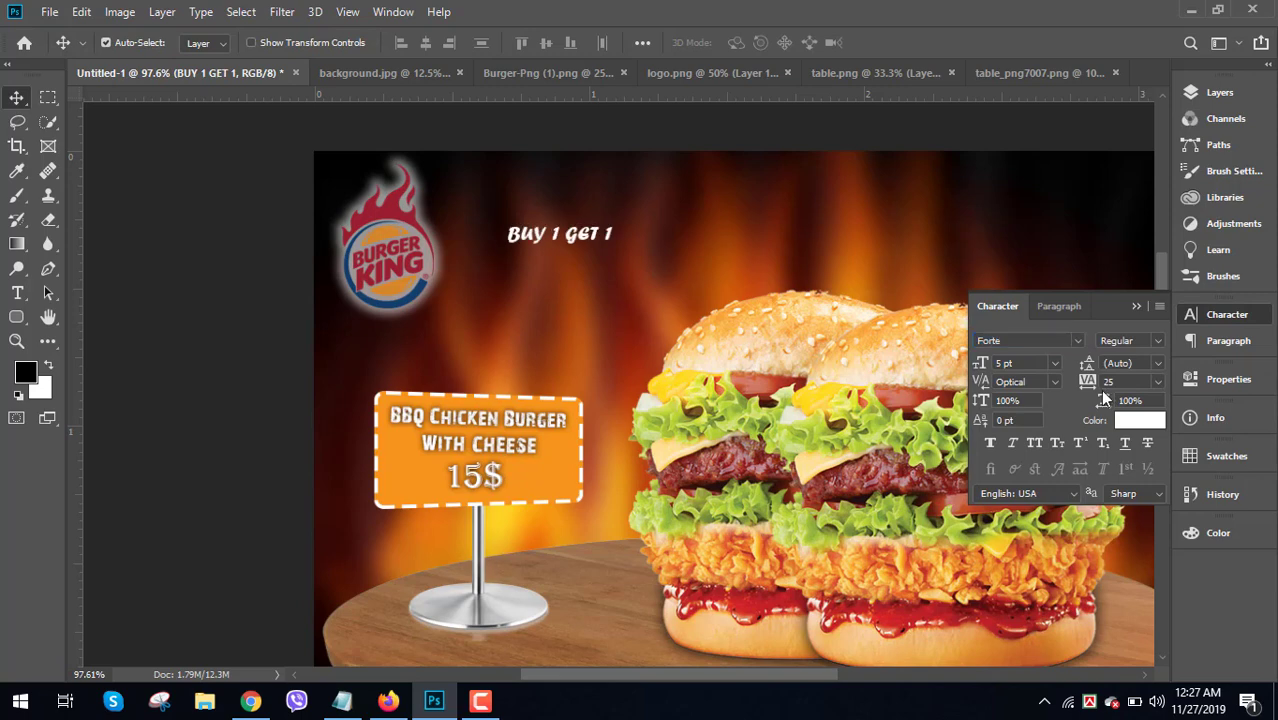
click(1056, 364)
click(1036, 526)
click(1136, 307)
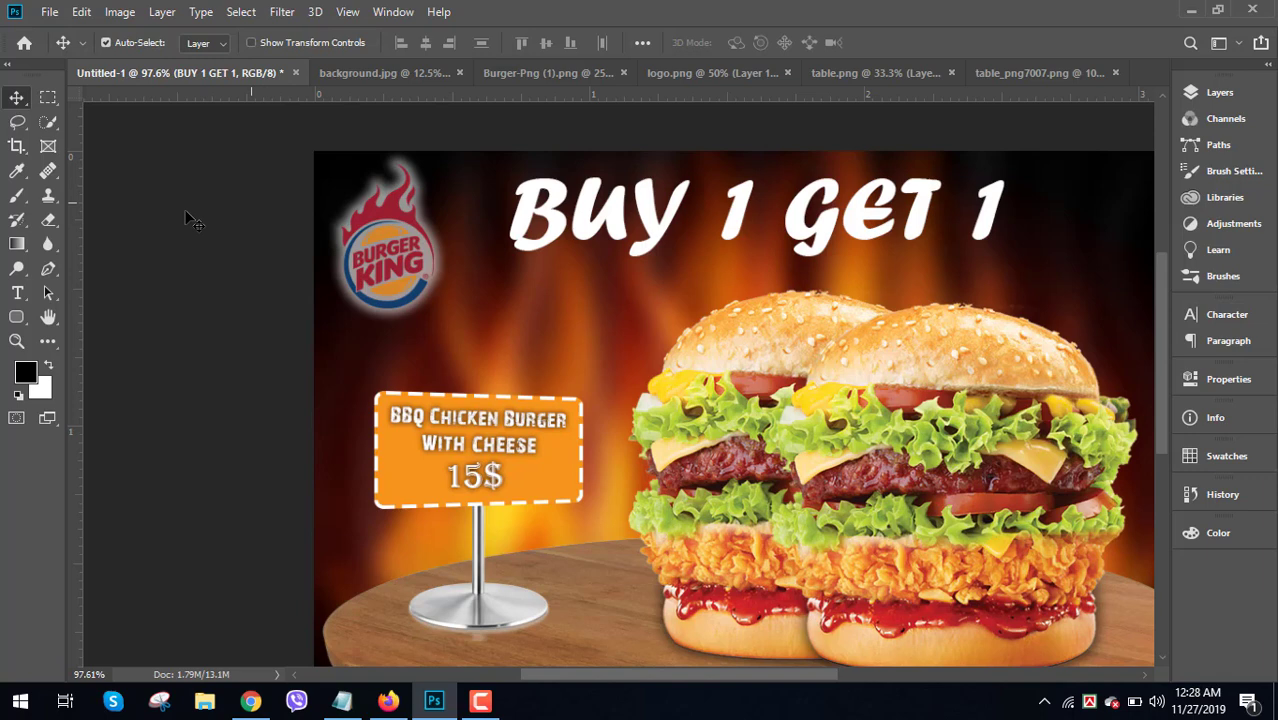
- Warp the "BUY 1 GET 1" text with a horizontal Arc style and a bend of +23%
click(17, 293)
click(785, 43)
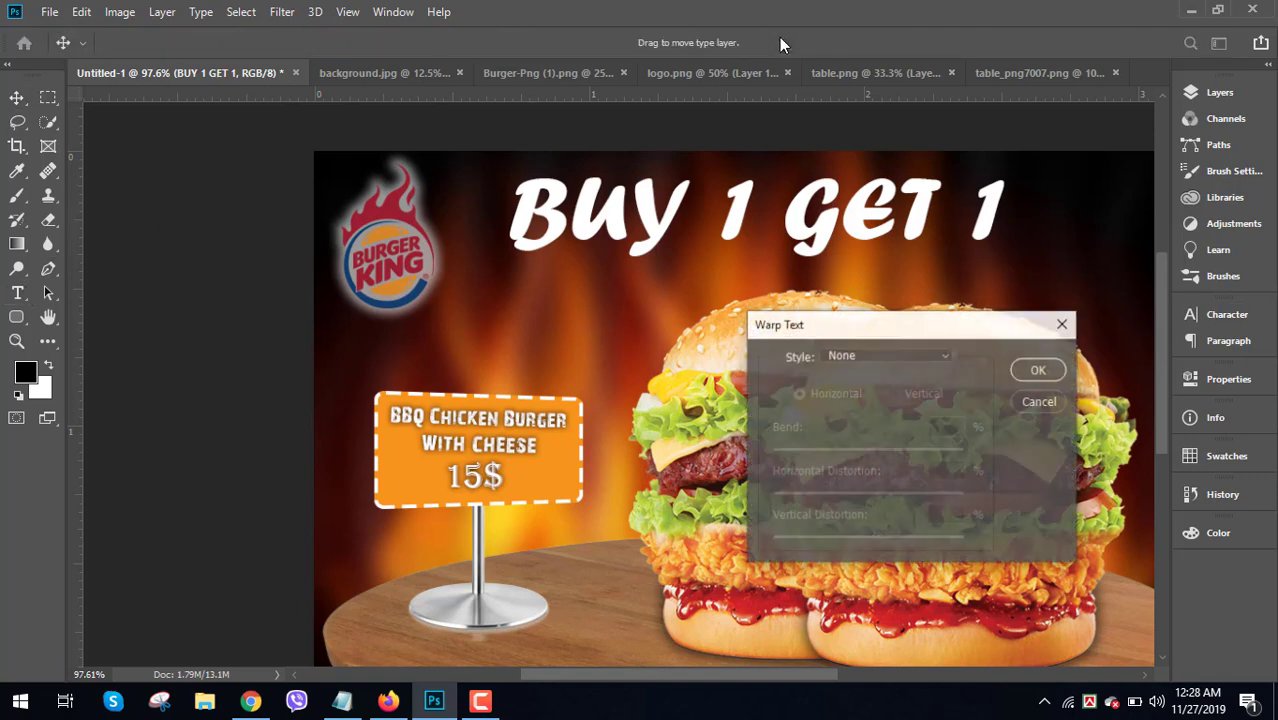
click(891, 355)
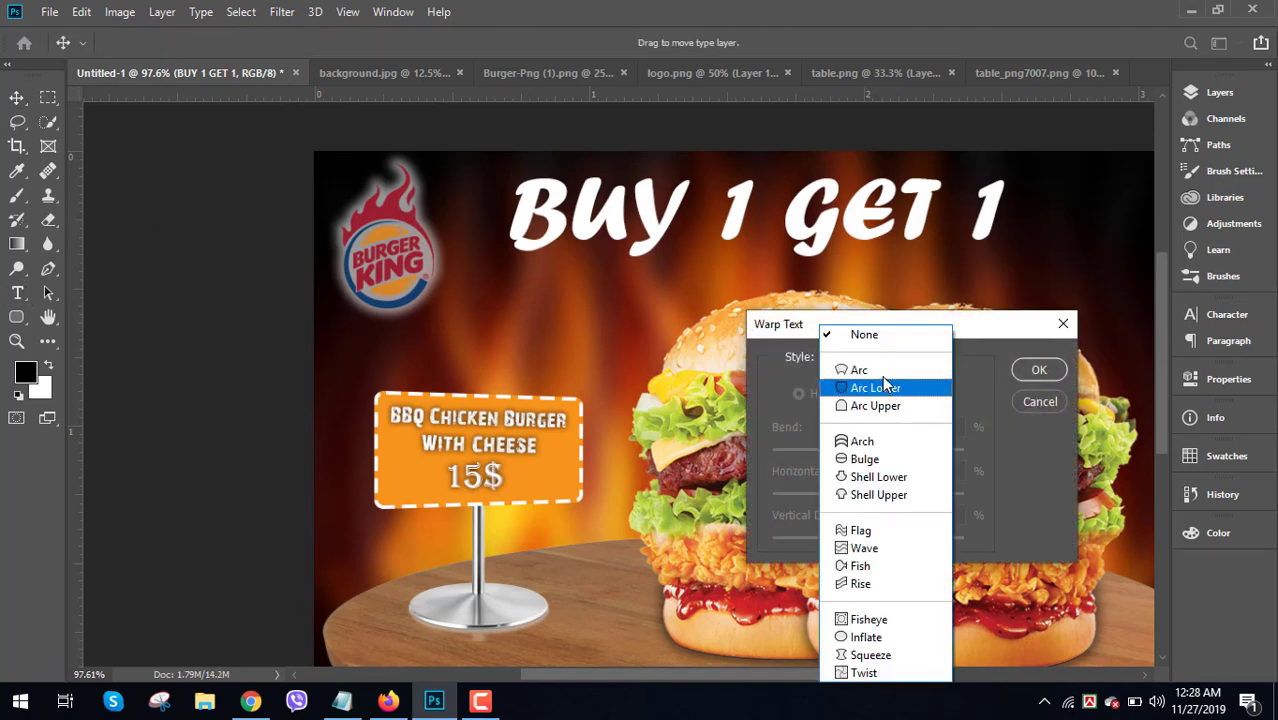
click(879, 369)
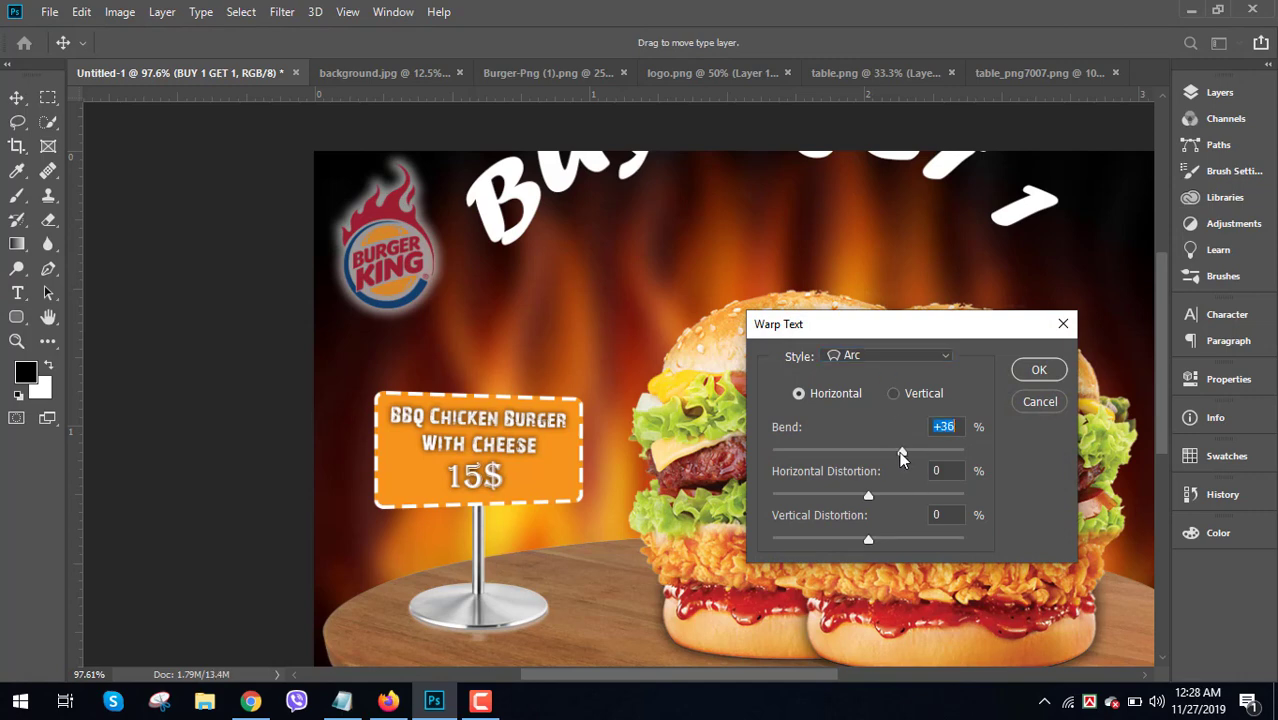
drag(901, 455, 889, 449)
click(1034, 369)
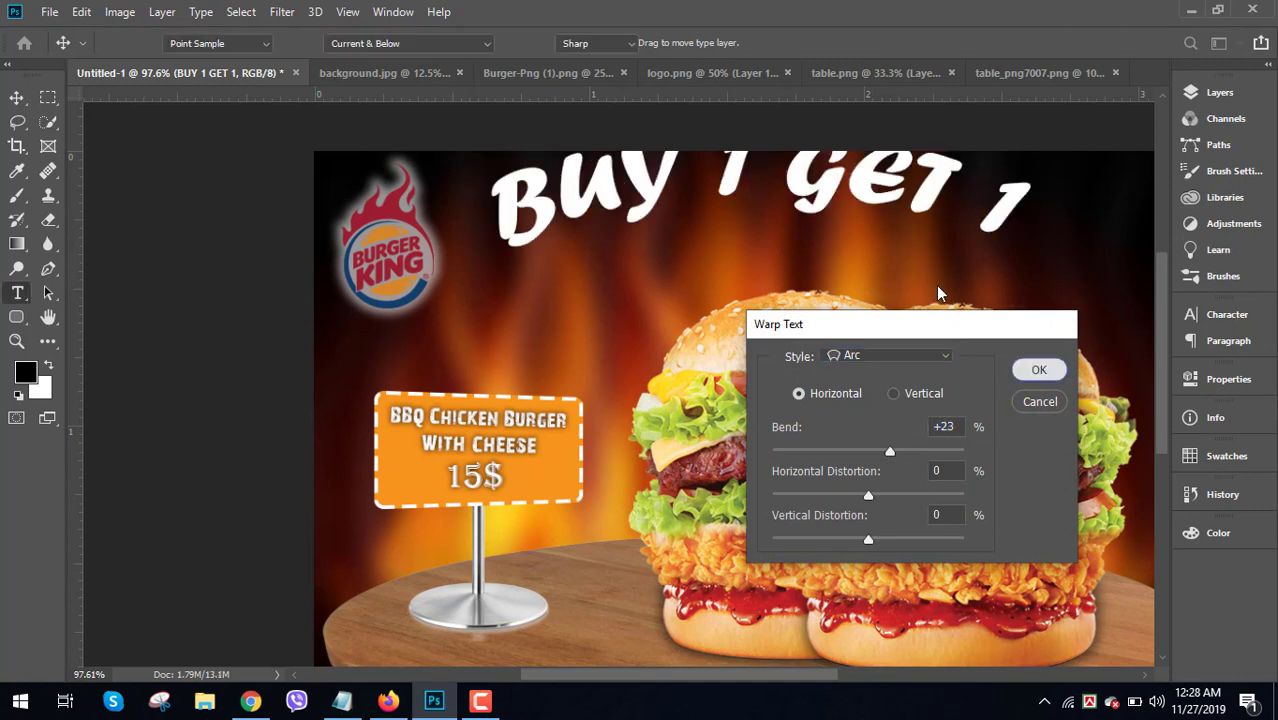
- Move the arched "BUY 1 GET 1" text just above the burgers and rotate it clockwise by about 3.44°
click(16, 97)
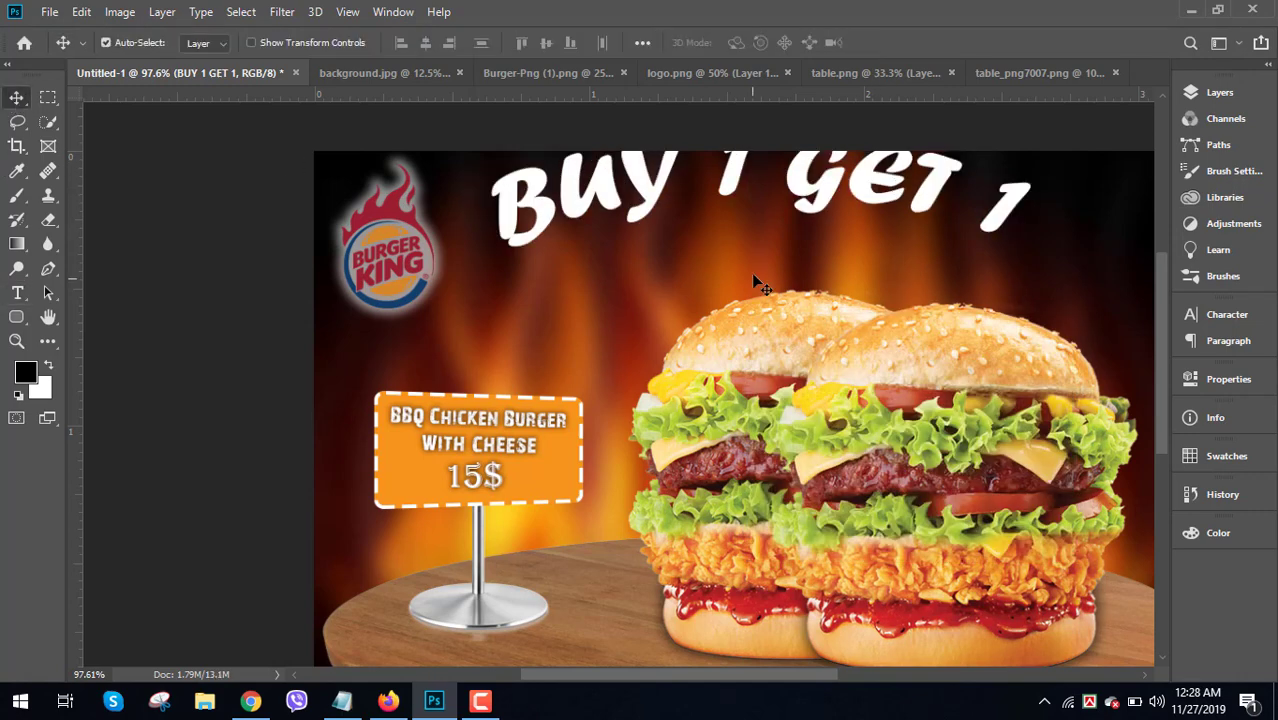
drag(805, 190, 905, 246)
scroll(905, 246, down, 3)
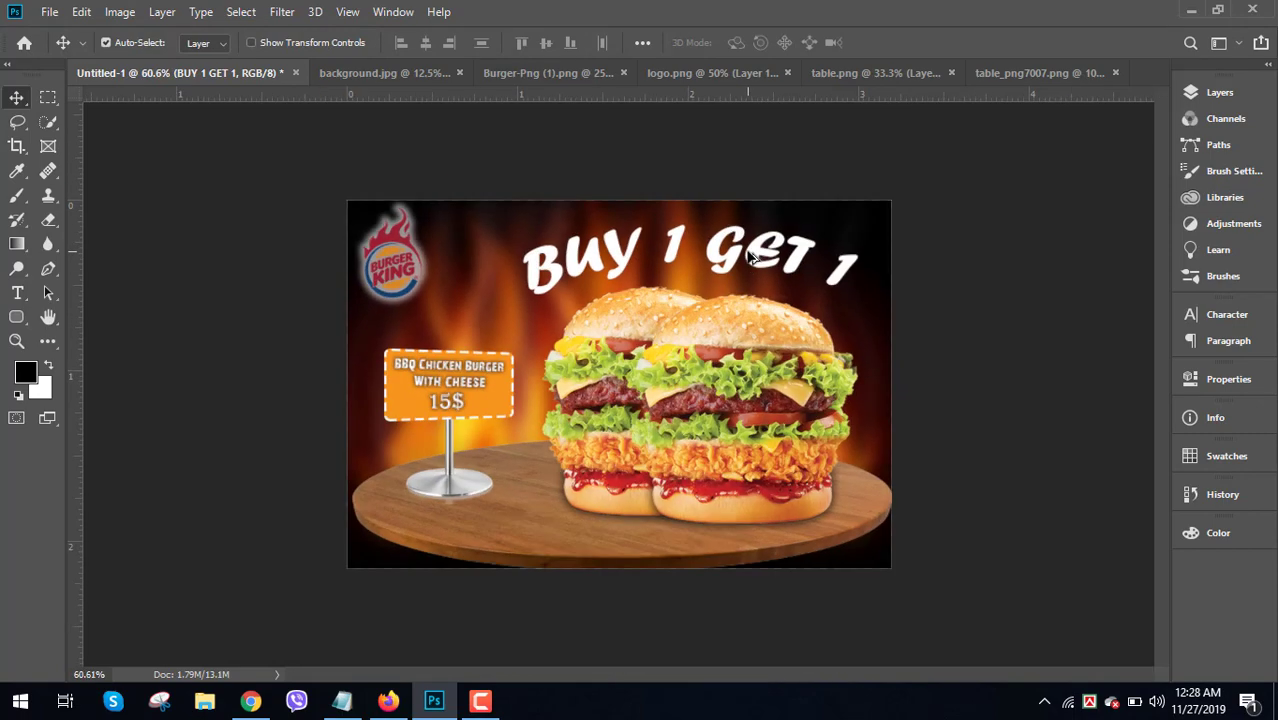
key(ctrl+t)
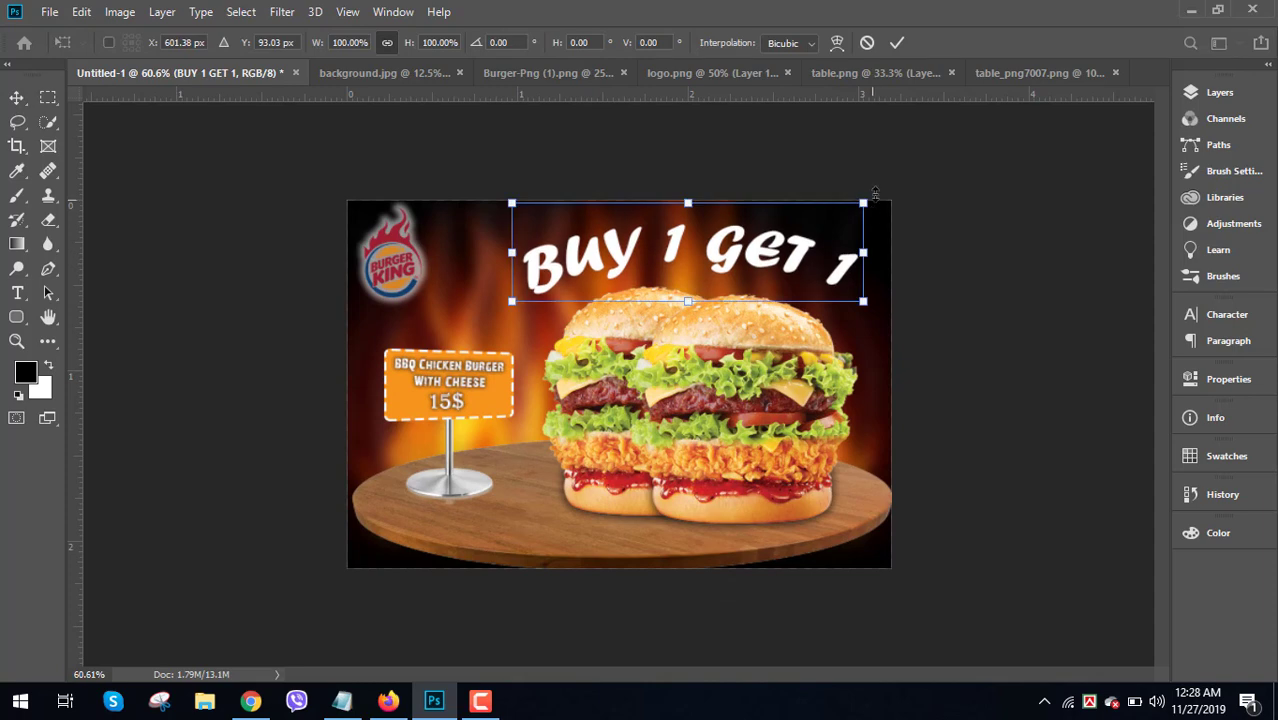
drag(873, 196, 902, 186)
drag(774, 268, 787, 275)
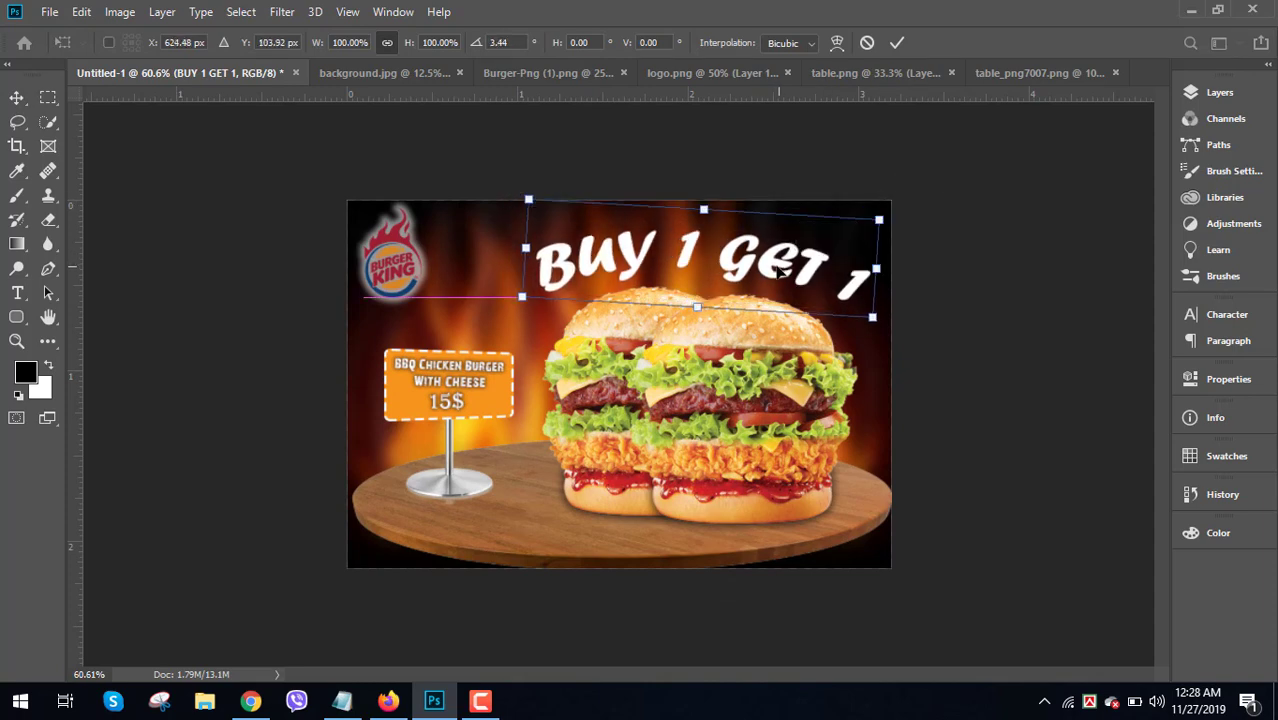
click(17, 100)
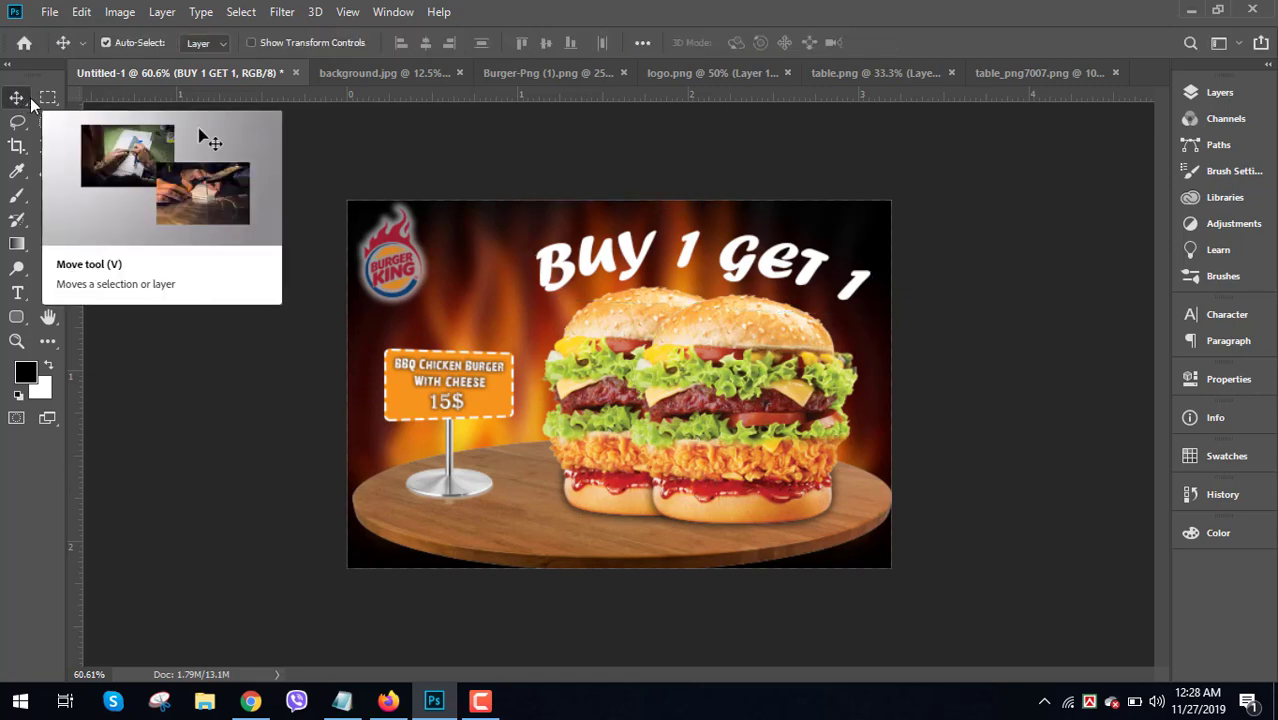
- Apply a black Drop Shadow with 58% opacity, 24% spread and 8 px size to the "BUY 1 GET 1" layer
click(1202, 88)
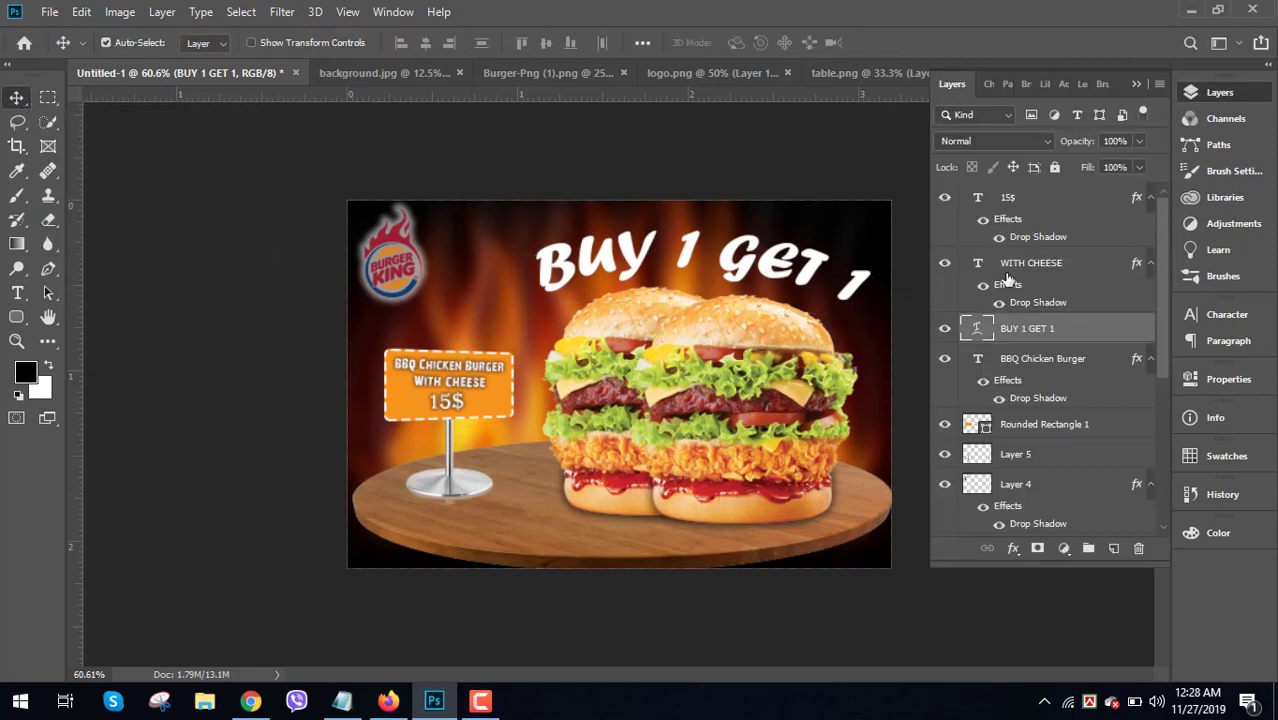
right_click(1002, 318)
click(1006, 318)
drag(818, 120, 1143, 163)
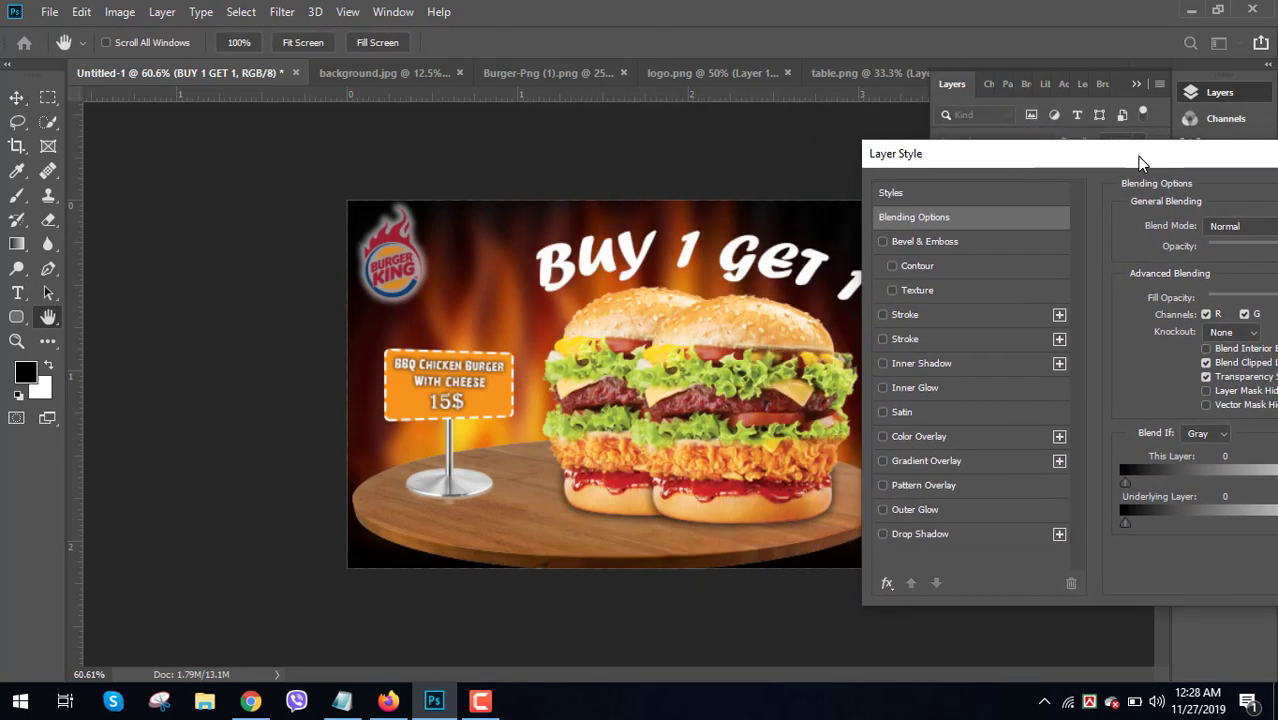
click(903, 537)
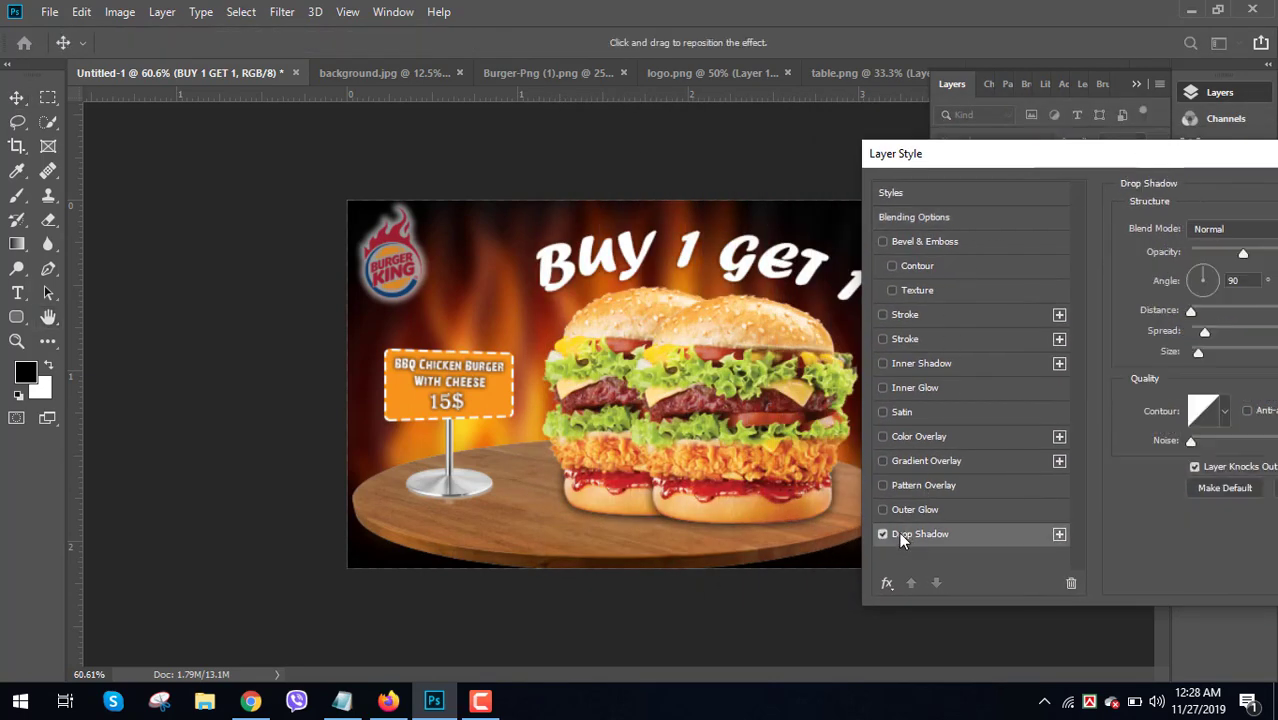
drag(1205, 330, 1212, 331)
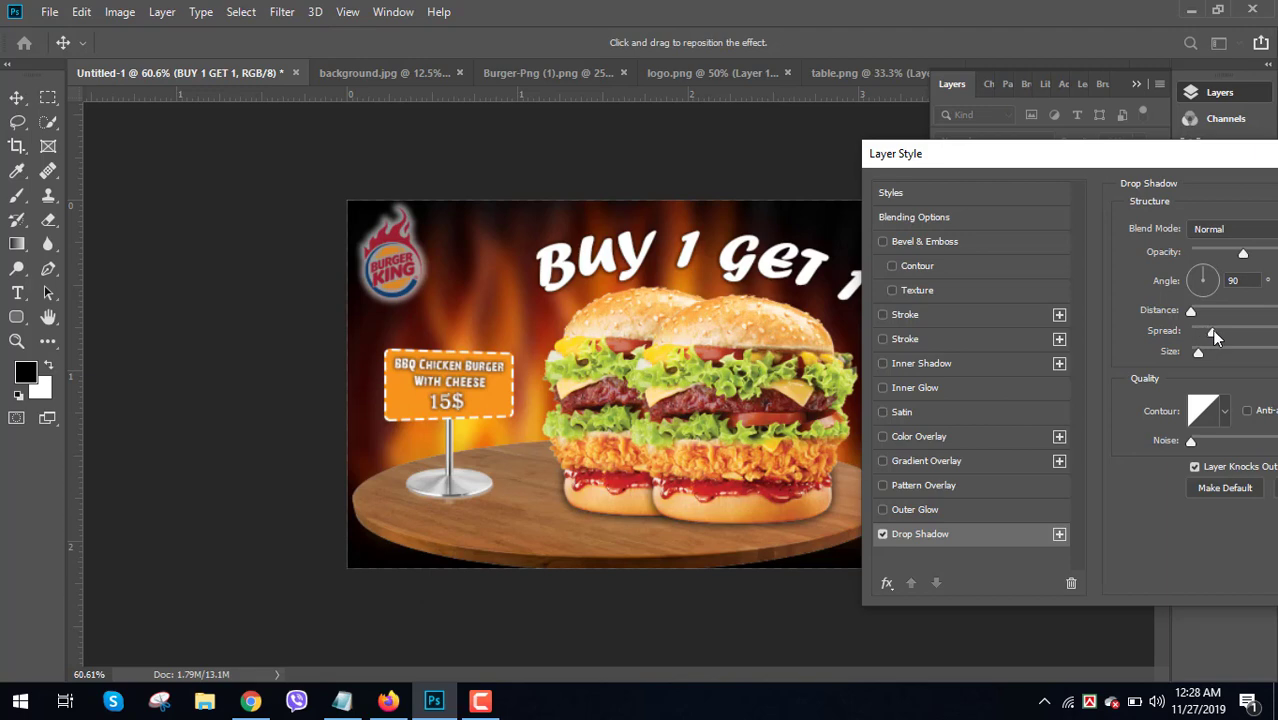
drag(1084, 152, 727, 150)
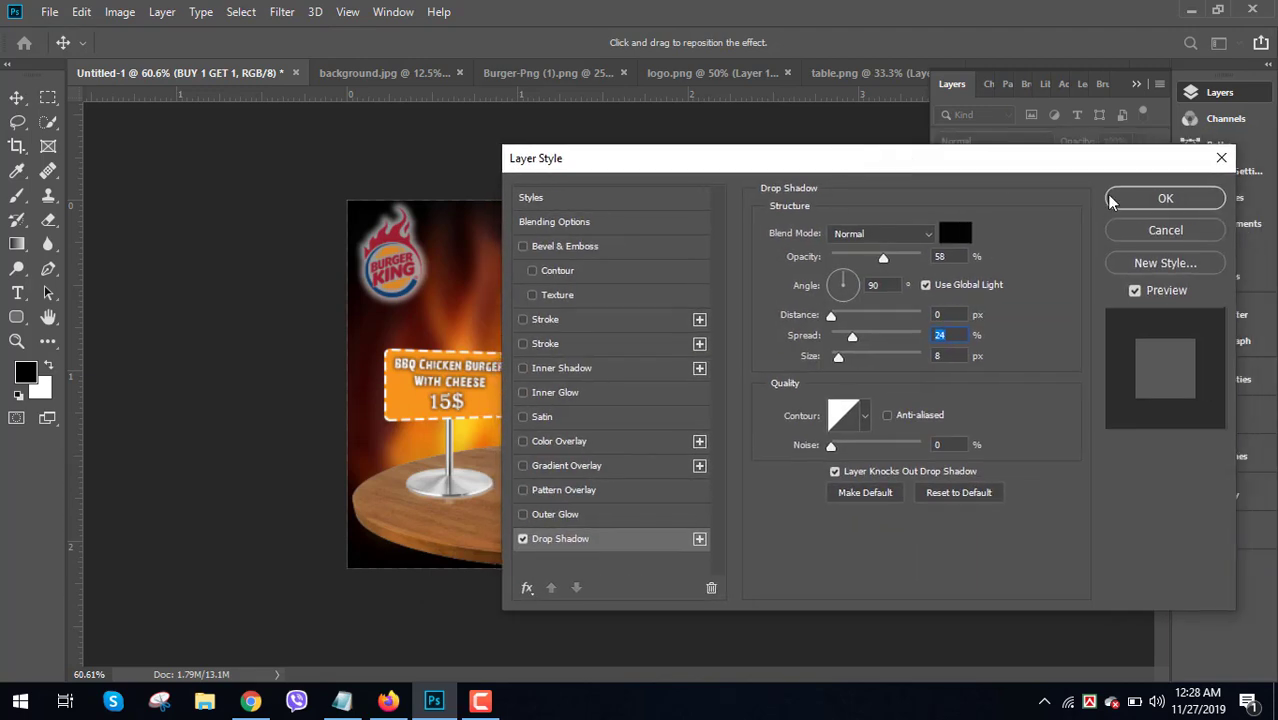
click(1141, 200)
click(1135, 84)
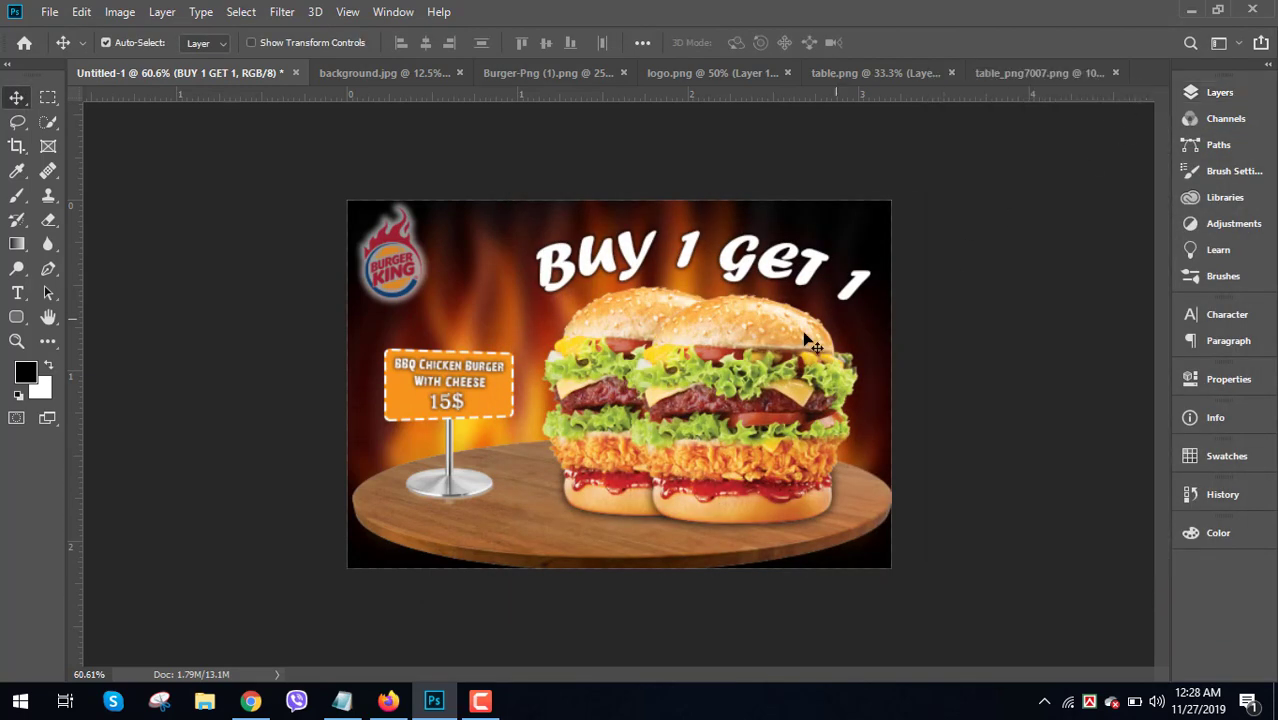
key(ctrl+0)
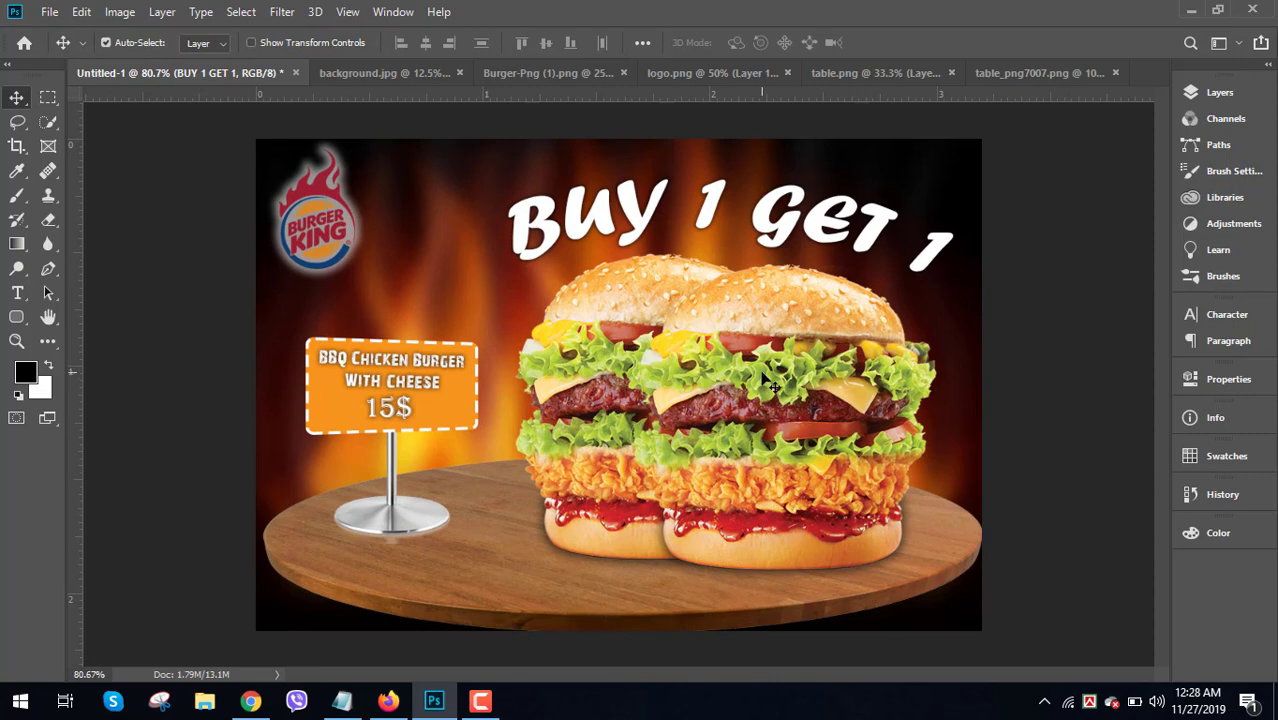